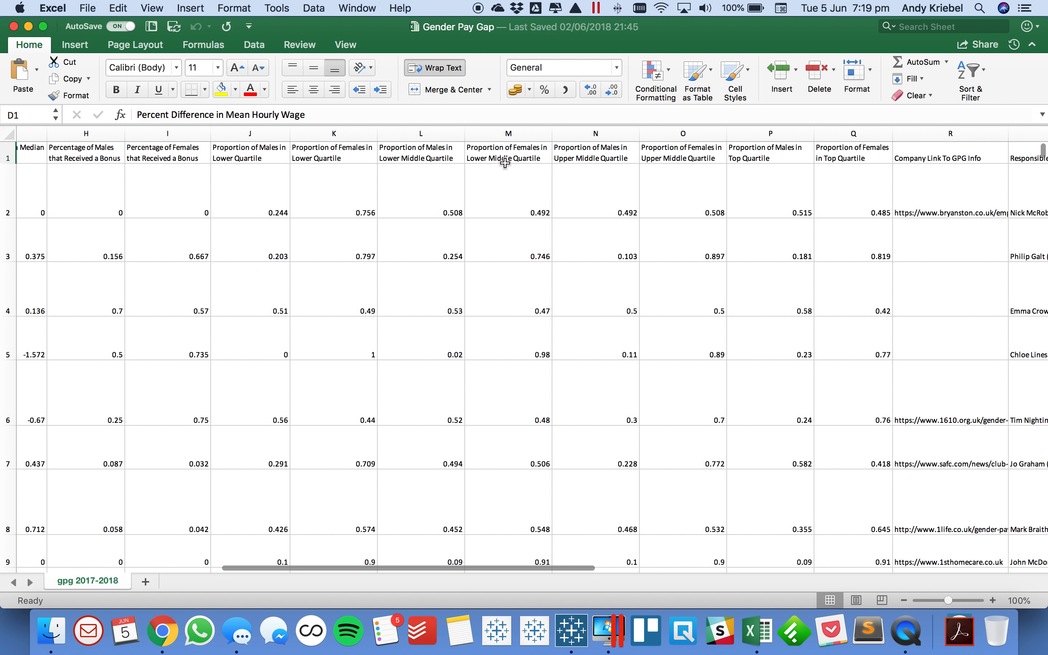
Select the male and female quartile proportion columns, J through Q, in the gpg 2017-2018 sheet.
click(252, 133)
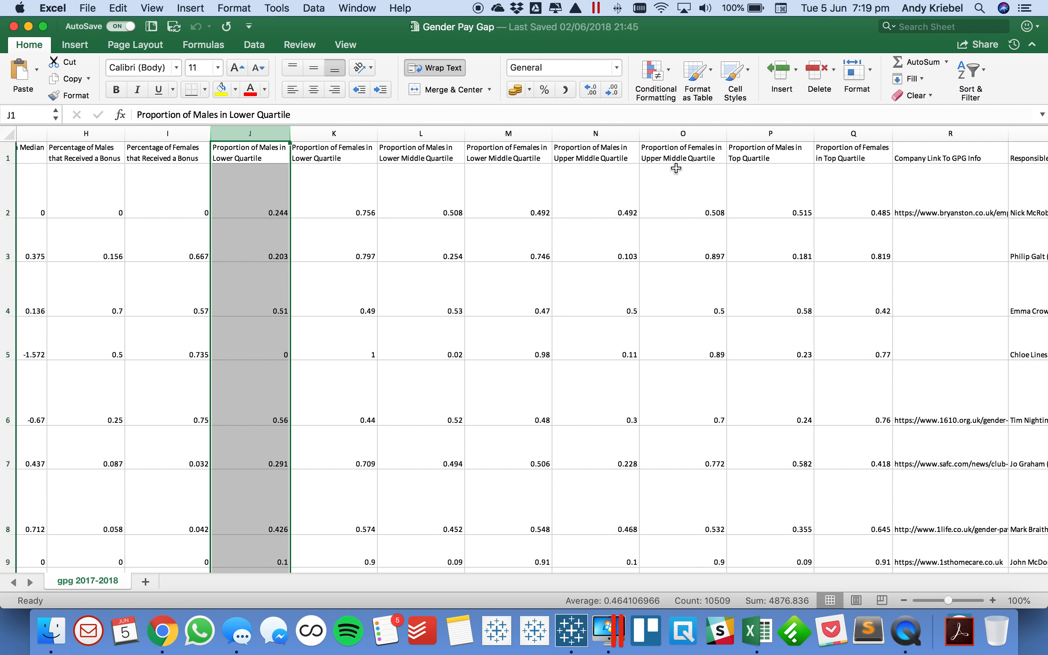
shift+click(844, 135)
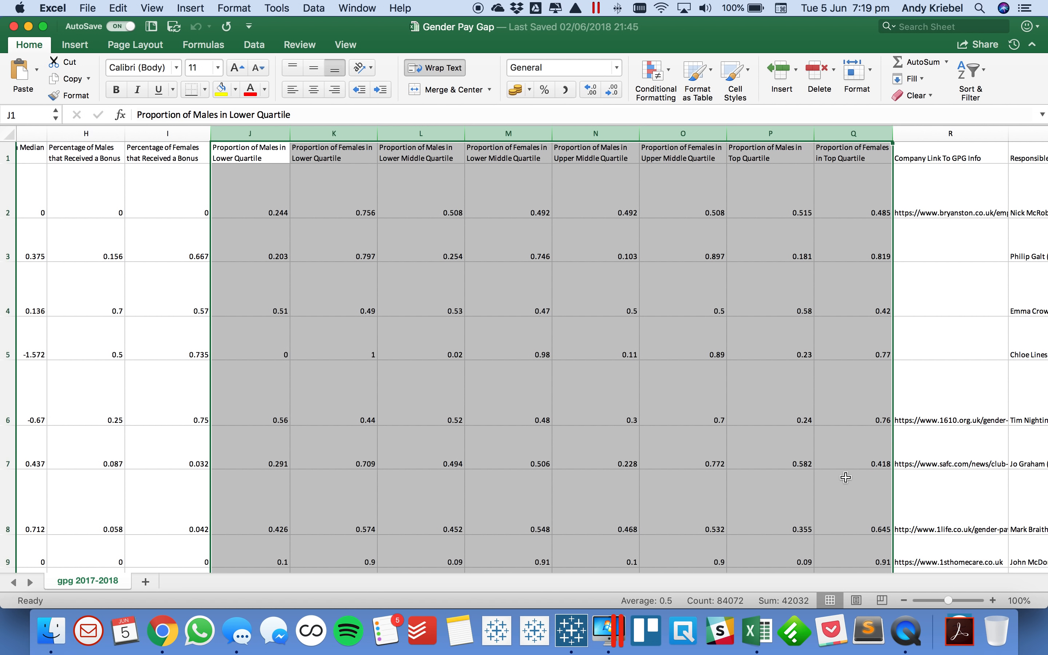
Switch to Tableau Prep, connect to the Excel file Gender Pay Gap.xlsx in the 2018 folder, and add the gpg 2017-2018 table to the flow.
click(572, 632)
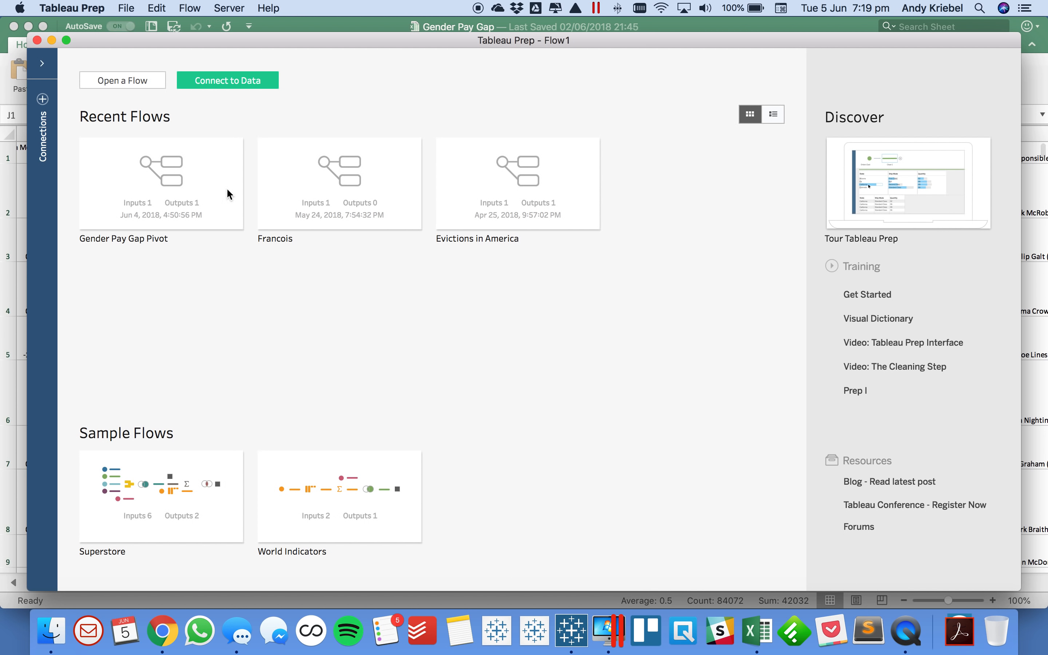
click(43, 99)
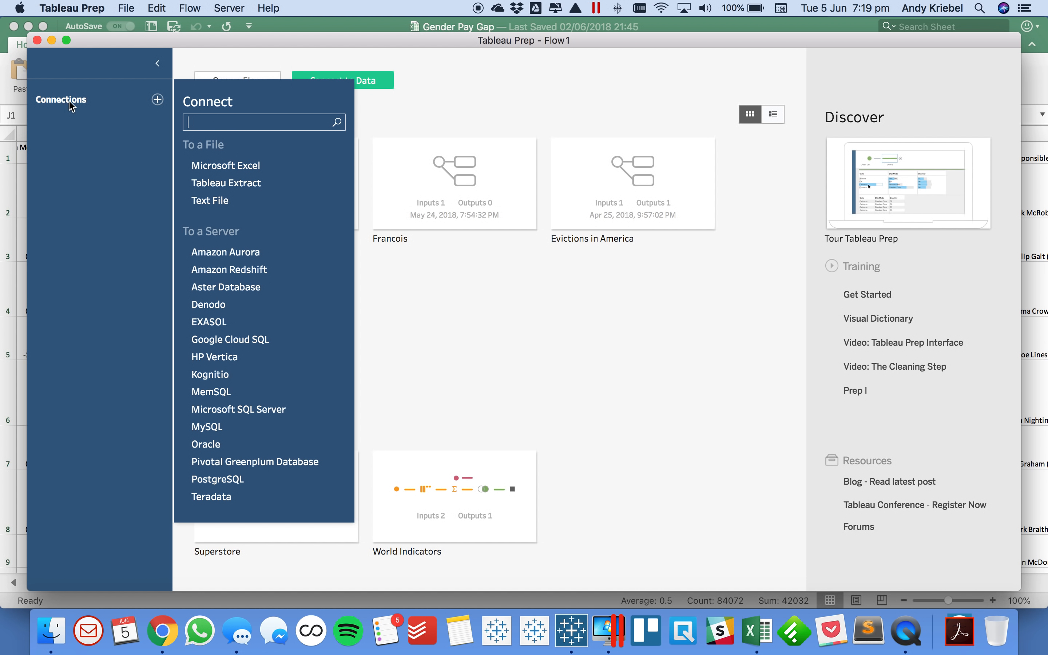
click(219, 171)
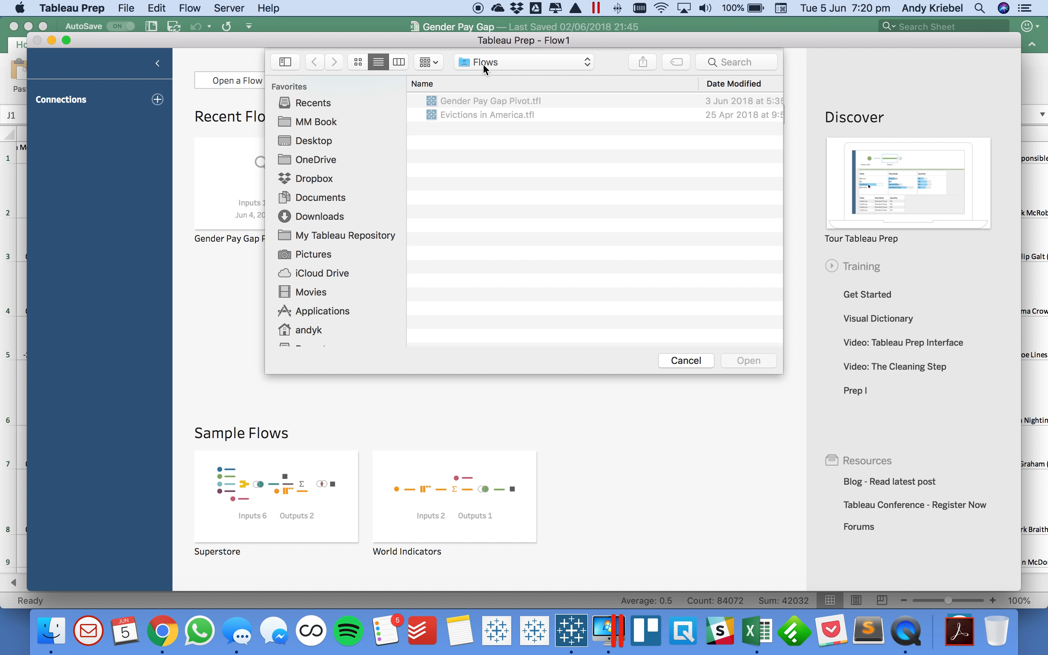
click(485, 69)
click(494, 203)
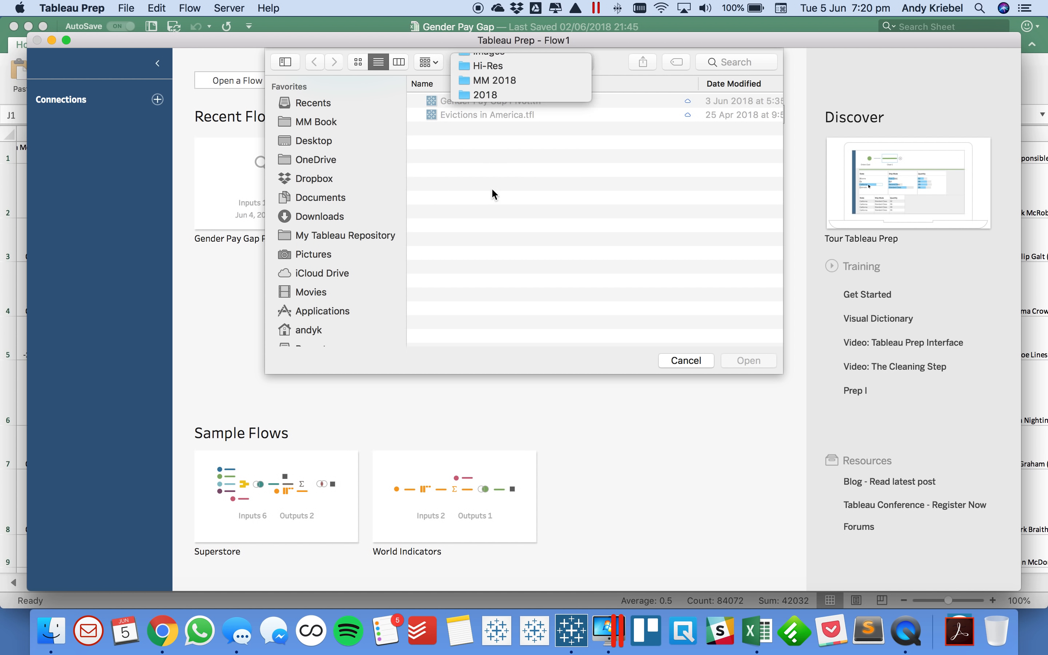
click(477, 118)
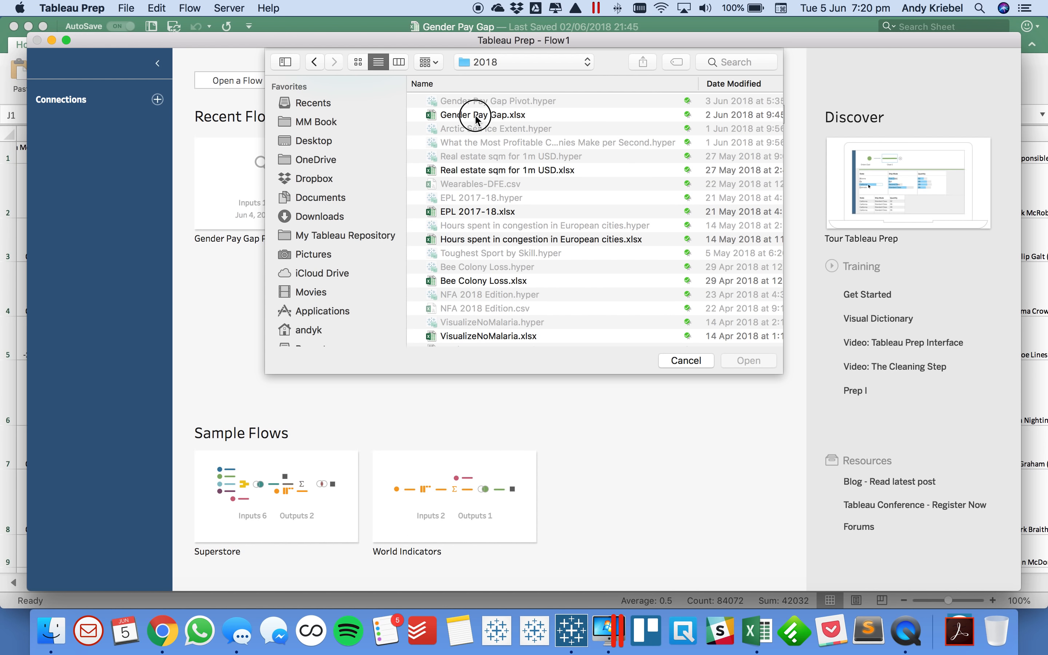
click(476, 118)
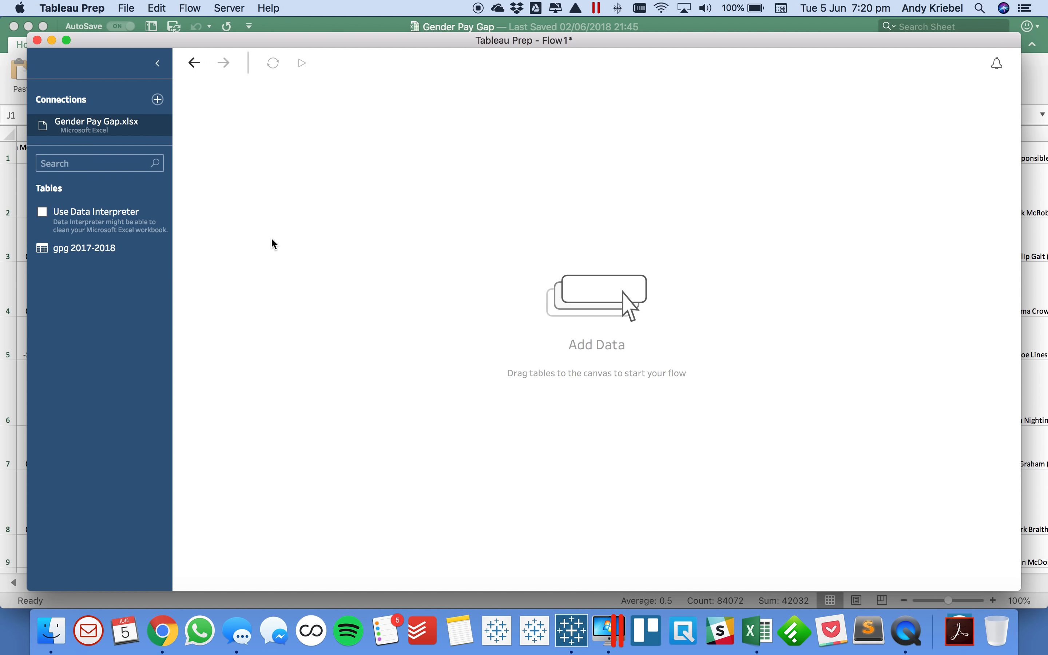
double_click(98, 253)
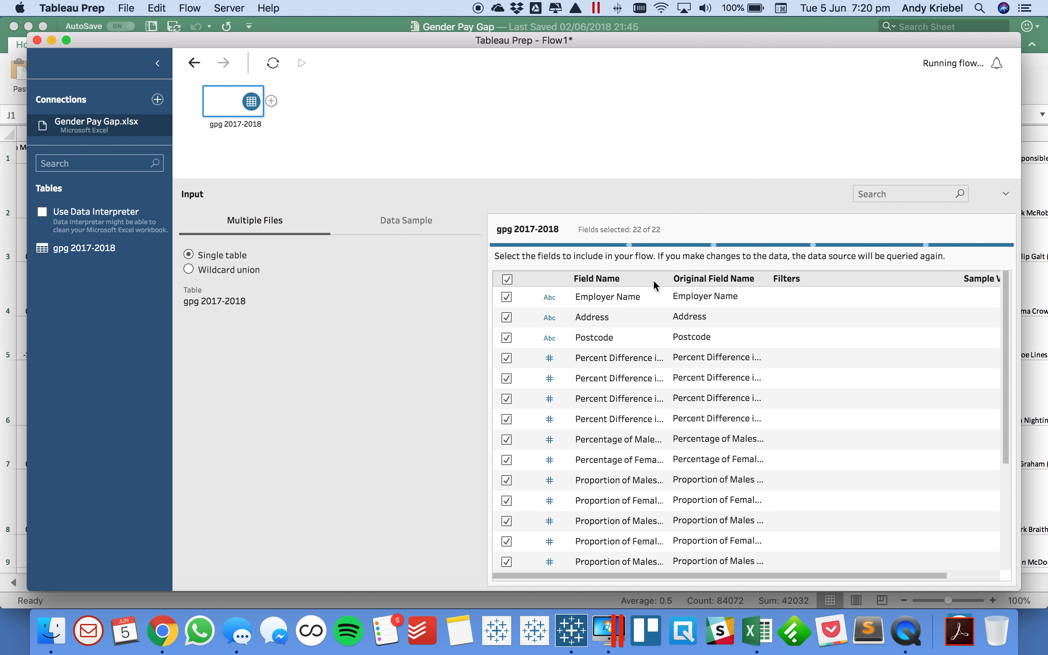
Exclude Address, the four Percent Difference fields and both Percentage fields for males and females from the input.
click(507, 318)
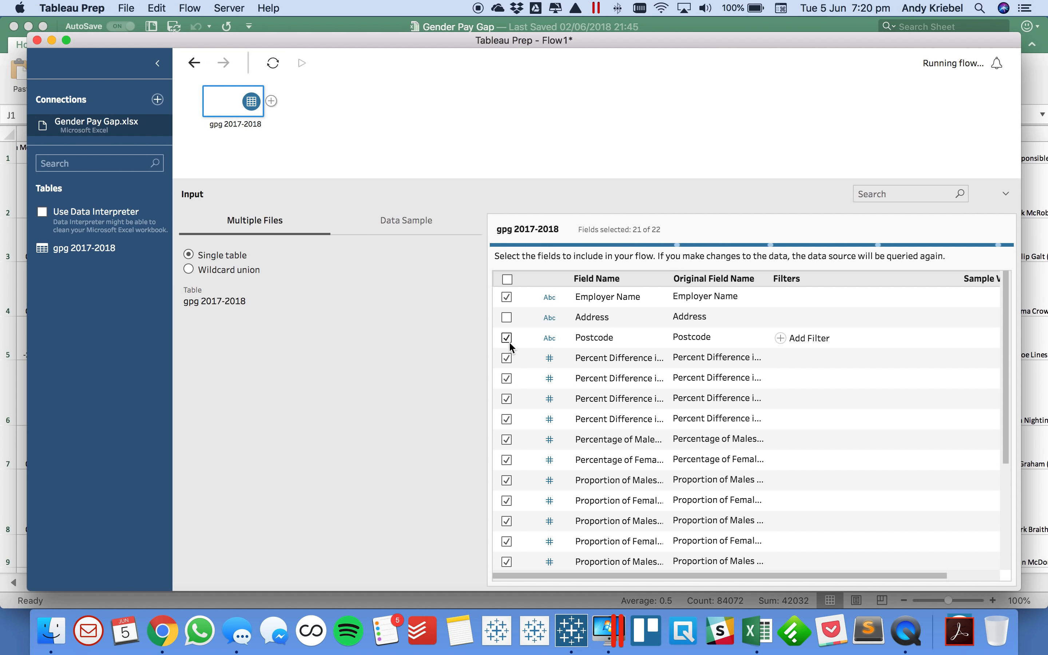
click(508, 359)
click(507, 378)
click(507, 398)
click(507, 419)
click(507, 460)
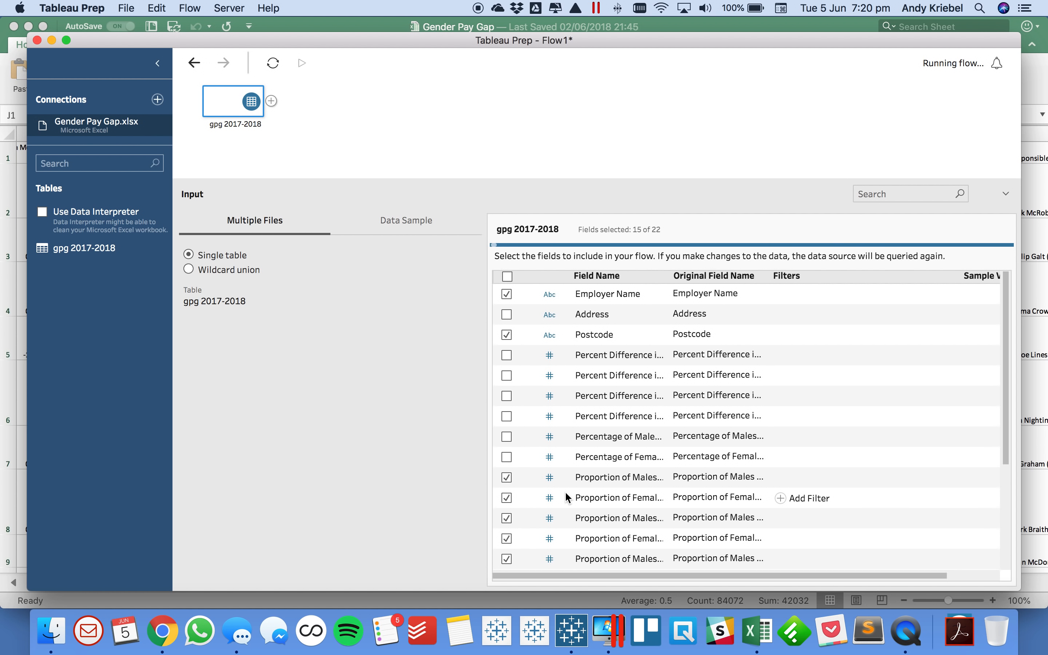
Exclude the company link, Responsible Person, Employer Size, Current Name and late-submission fields from the input.
scroll(559, 489, down, 4)
scroll(563, 496, down, 3)
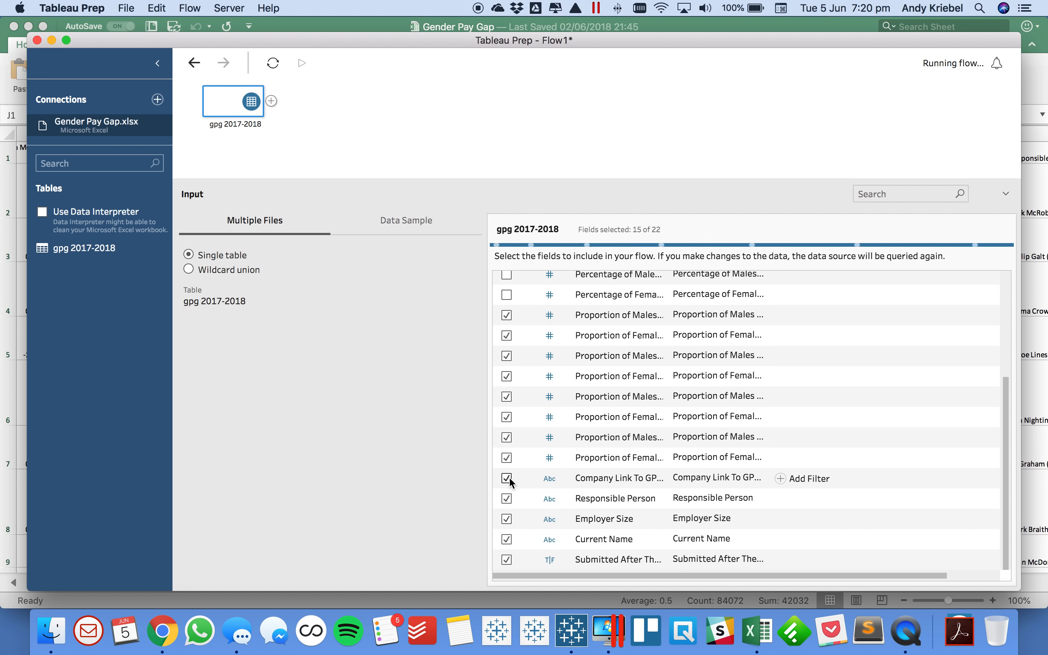
click(508, 479)
click(507, 502)
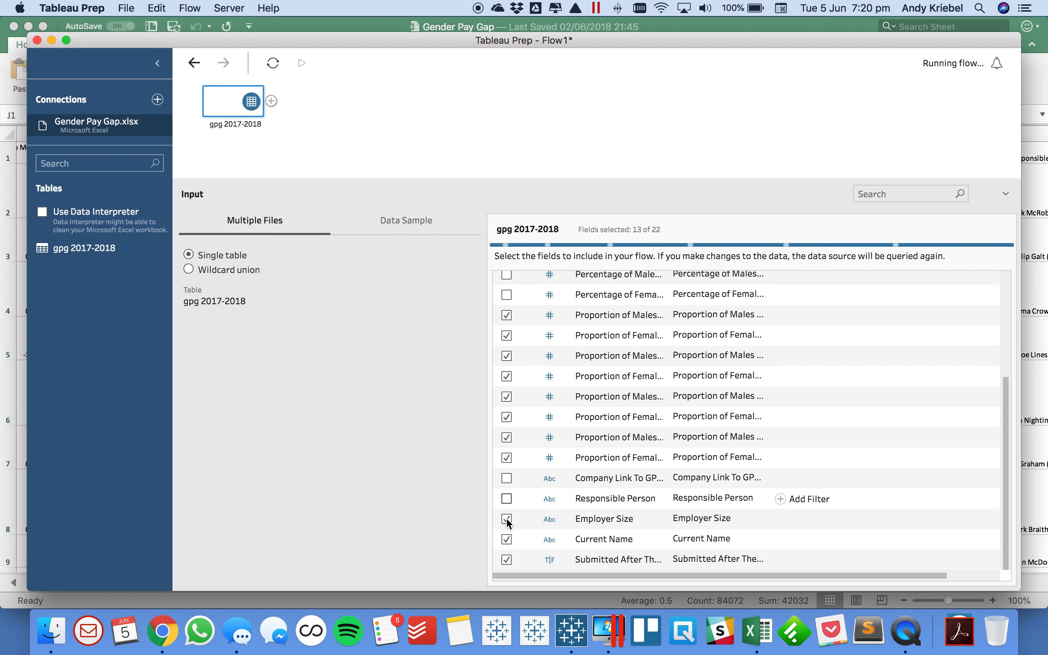
click(508, 521)
click(507, 539)
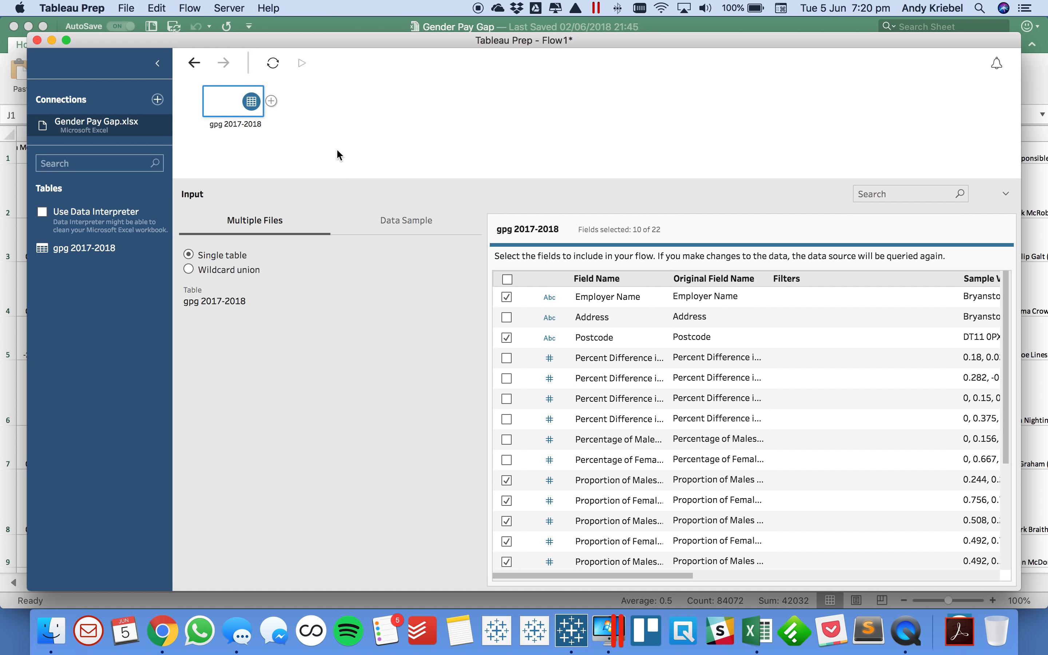
Add a cleaning step after the gpg 2017-2018 input.
click(271, 100)
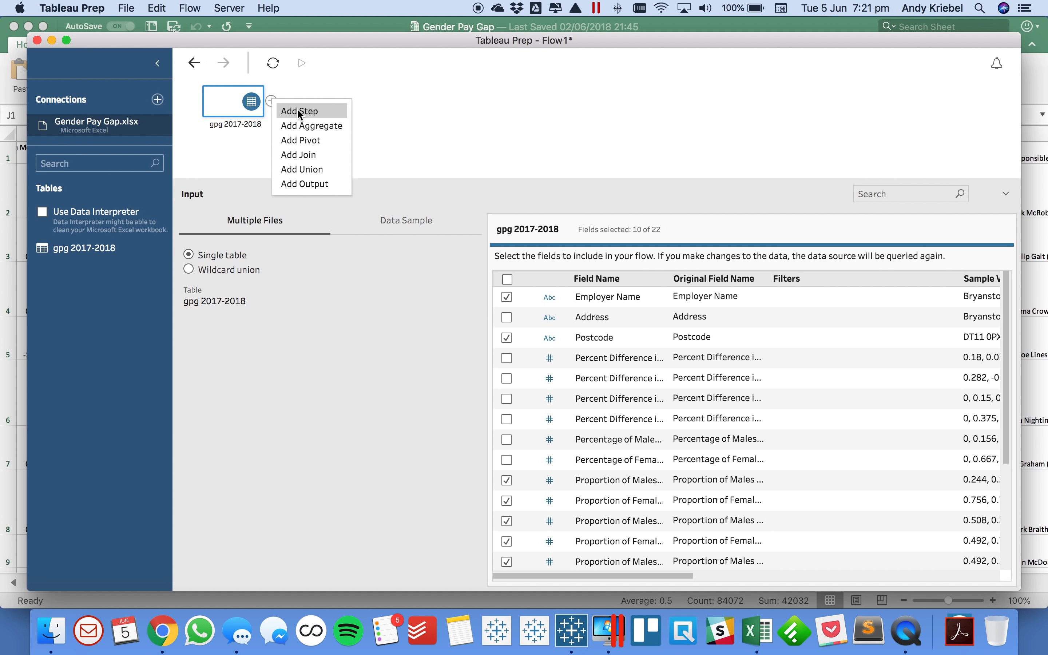
click(298, 113)
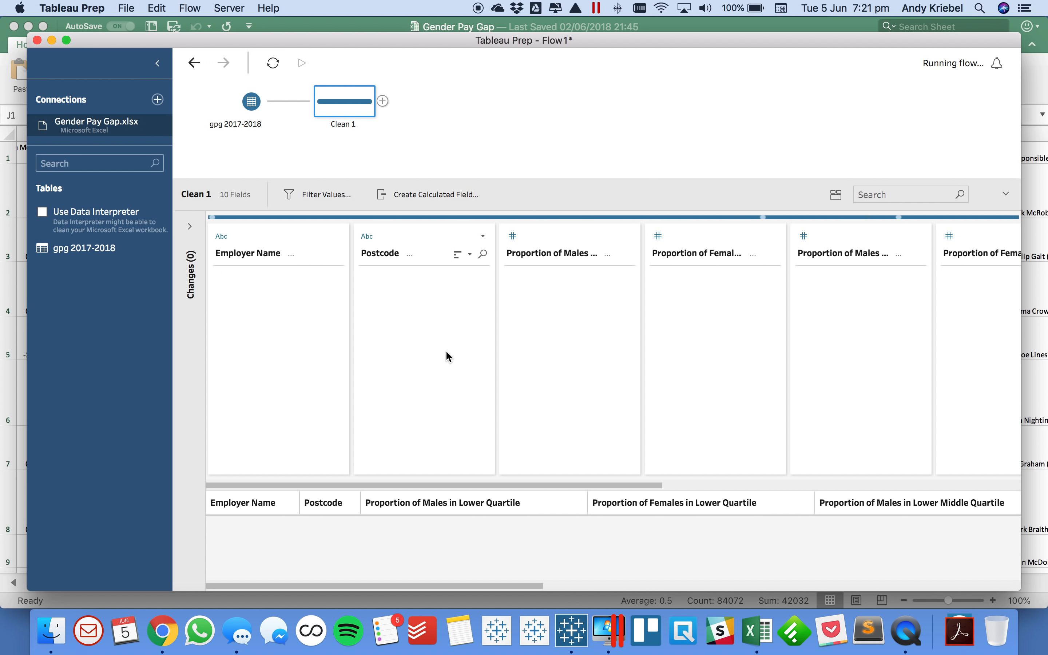
Switch to Excel and quit it to get back to the Tableau Prep flow.
click(756, 635)
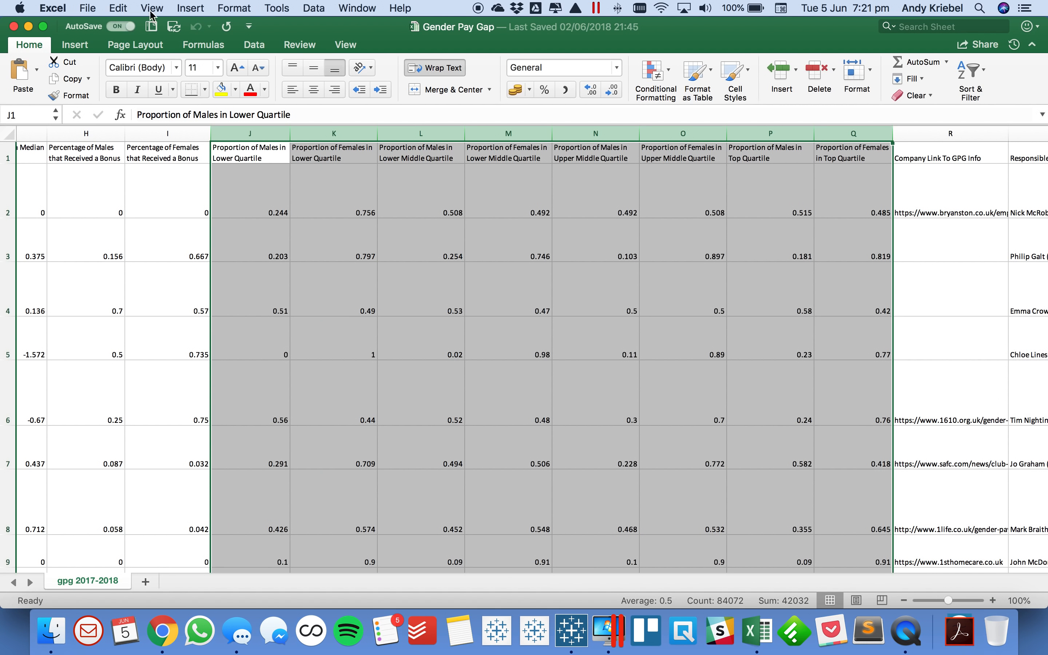
click(88, 11)
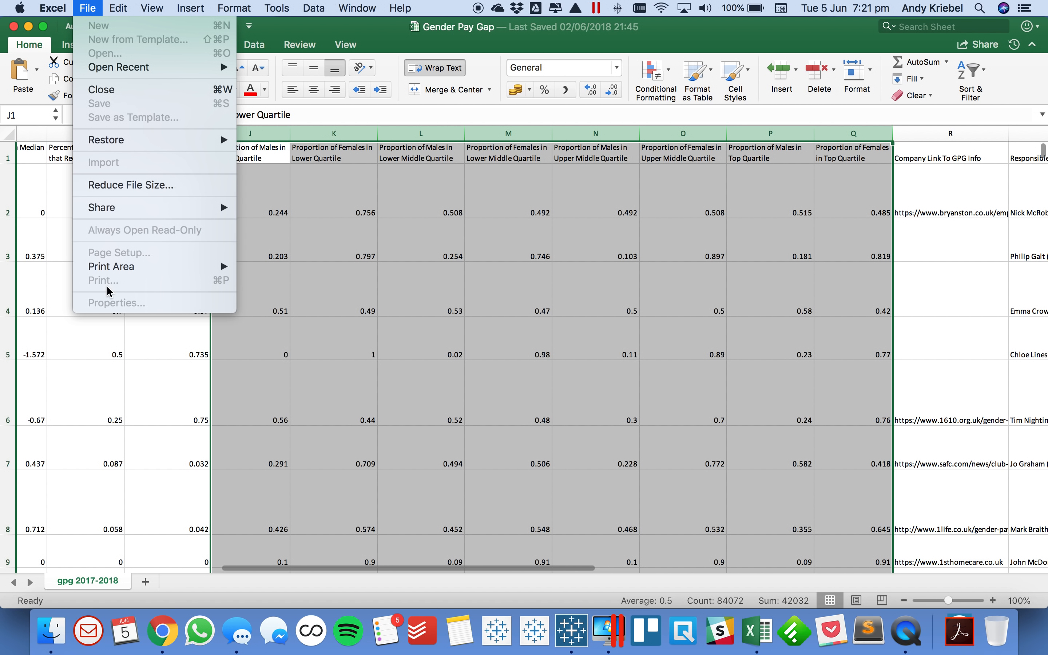
mouse_move(54, 9)
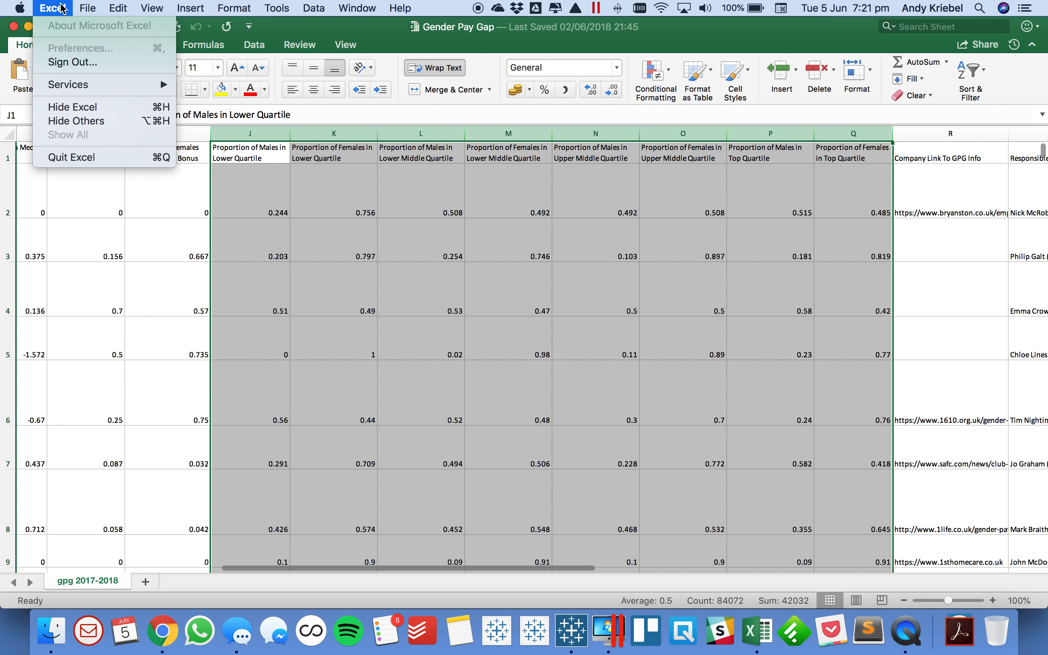
click(66, 158)
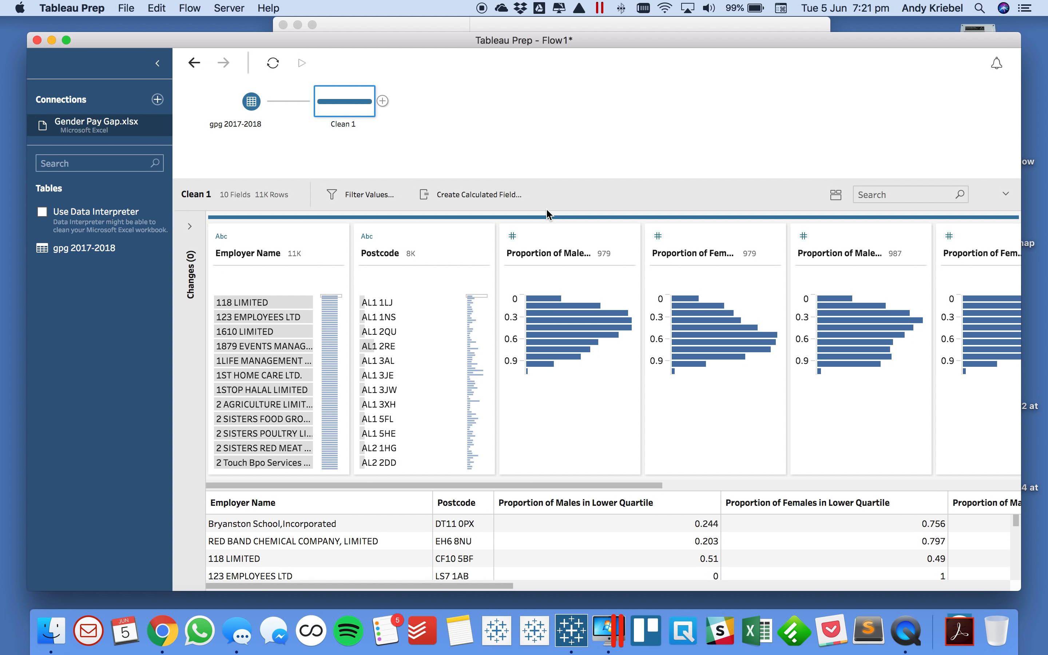
Remove the four Proportion of Females quartile fields in the Clean 1 step.
click(572, 243)
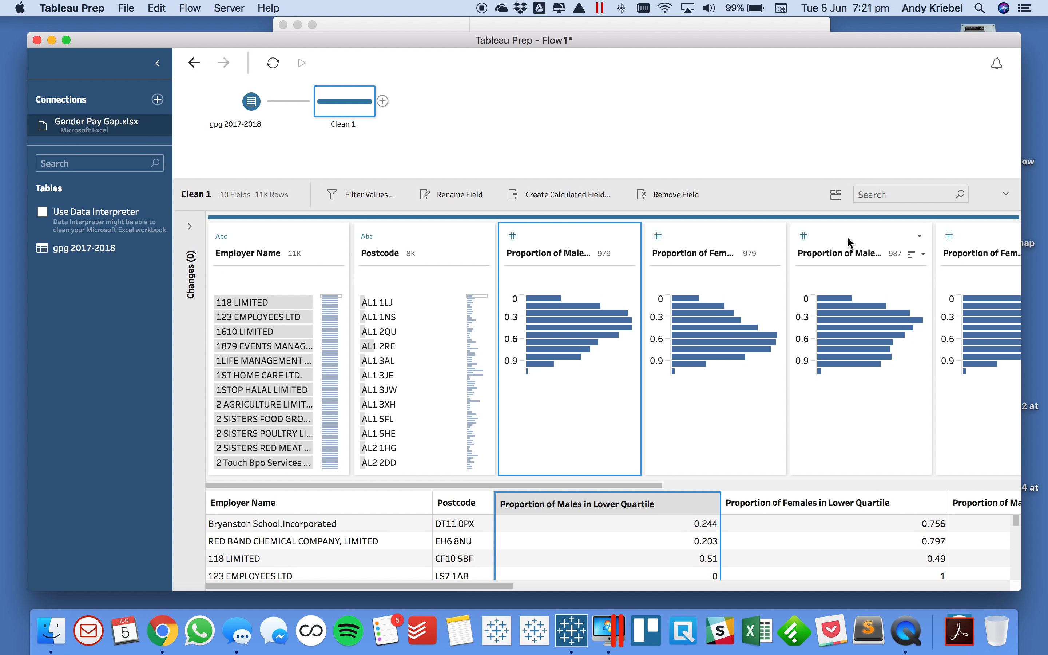
click(732, 237)
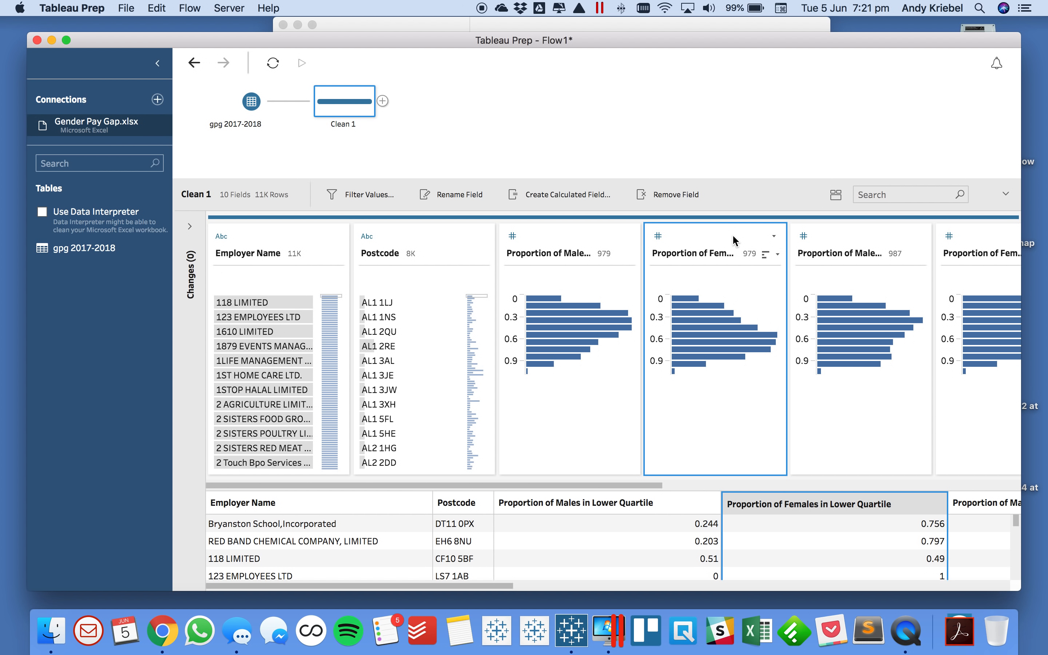
scroll(735, 240, right, 5)
super+click(756, 237)
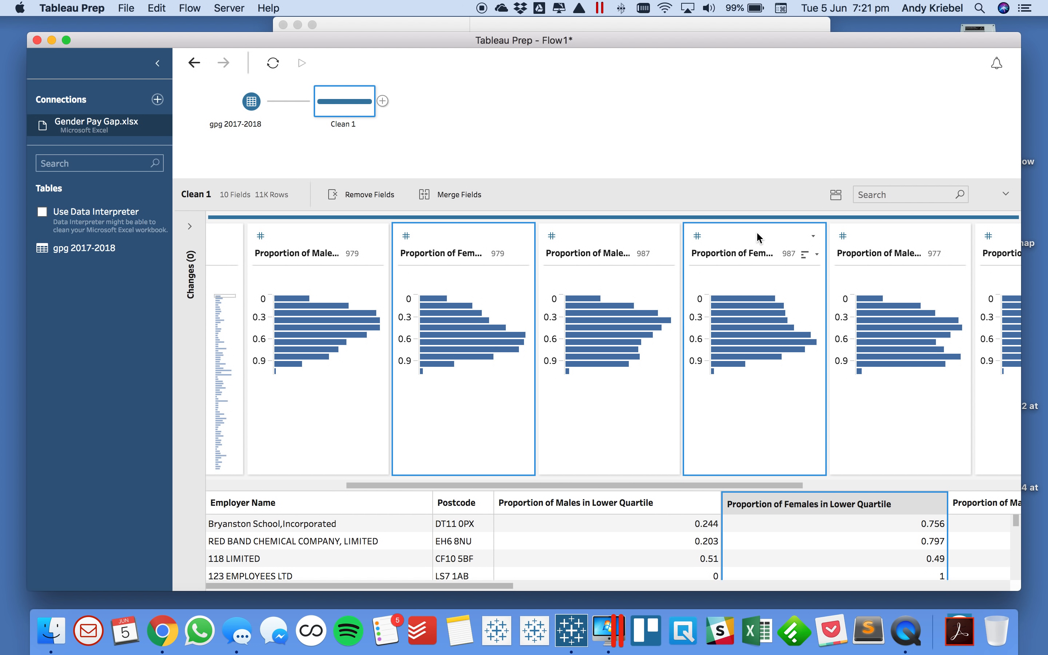
scroll(758, 237, right, 6)
super+click(791, 237)
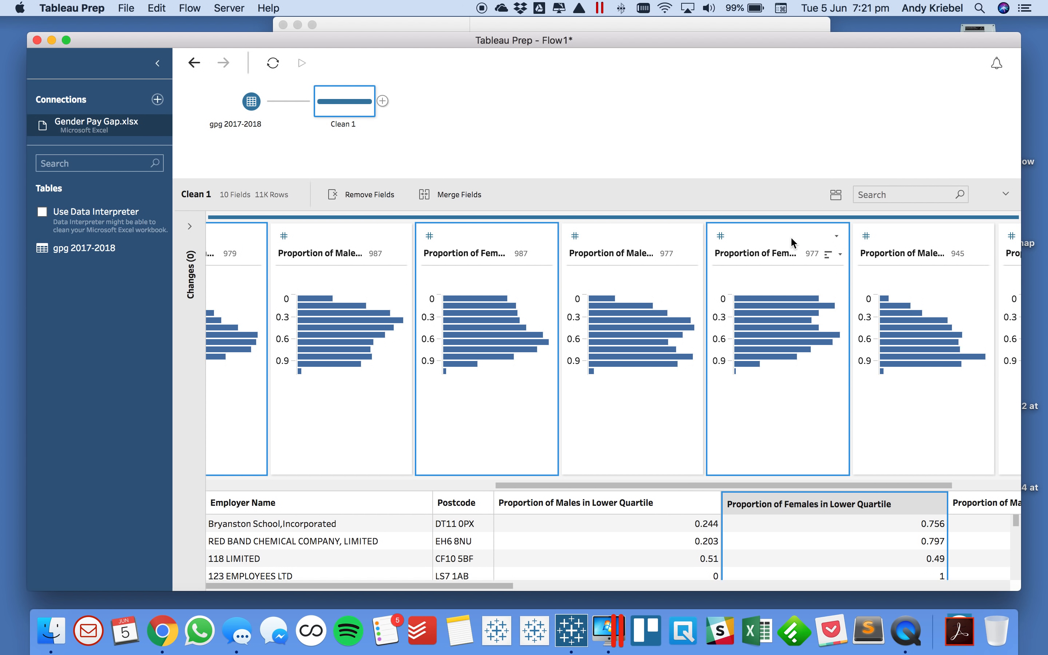
scroll(791, 239, right, 3)
super+click(921, 238)
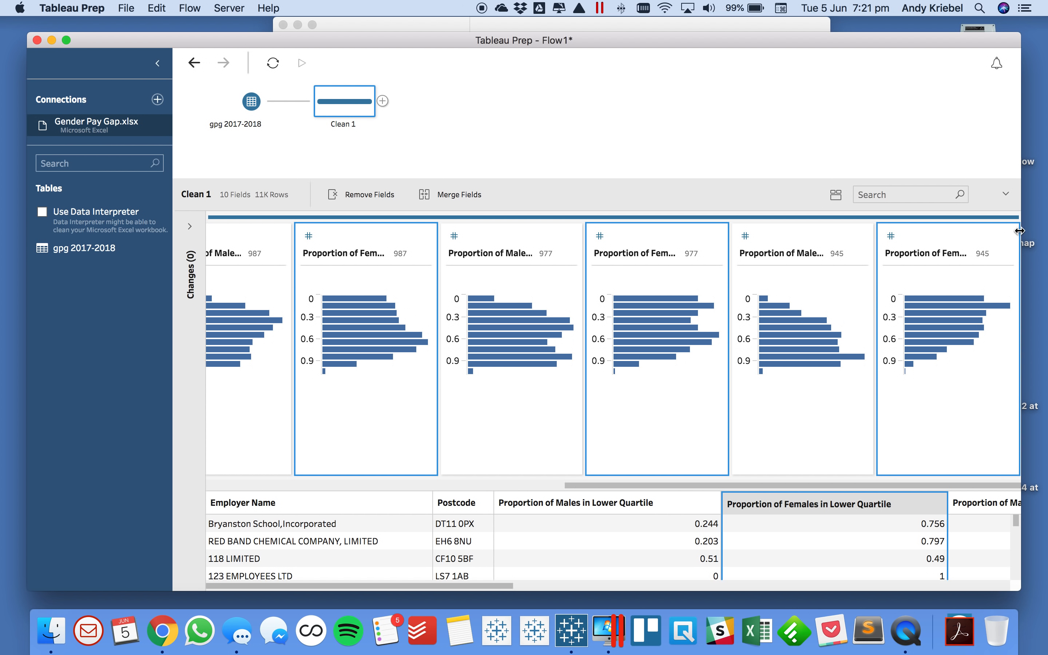
click(1007, 236)
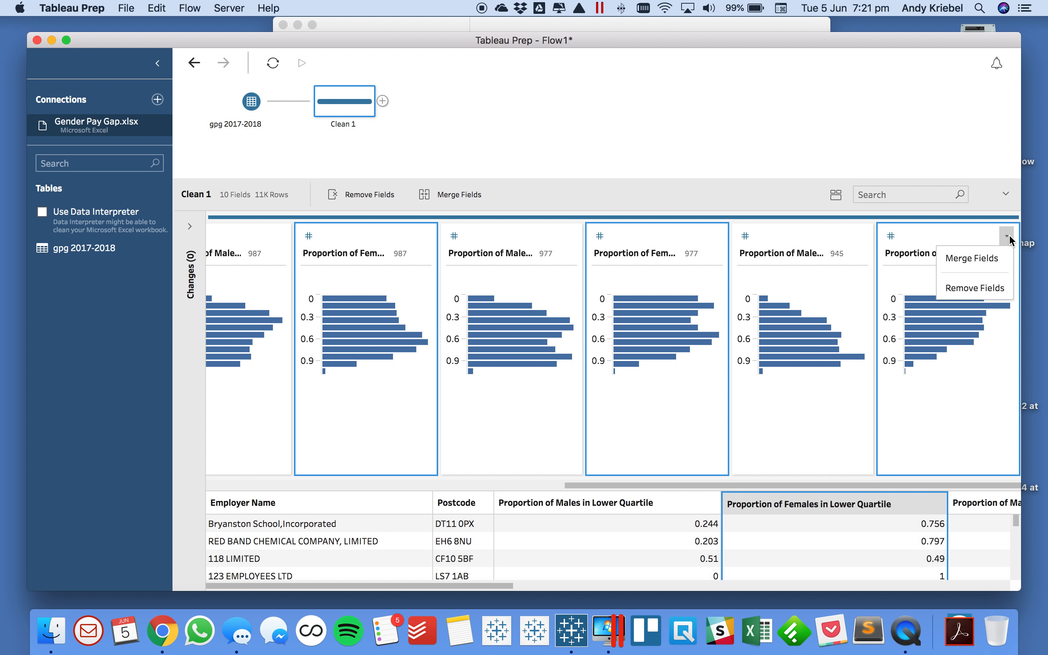
click(973, 289)
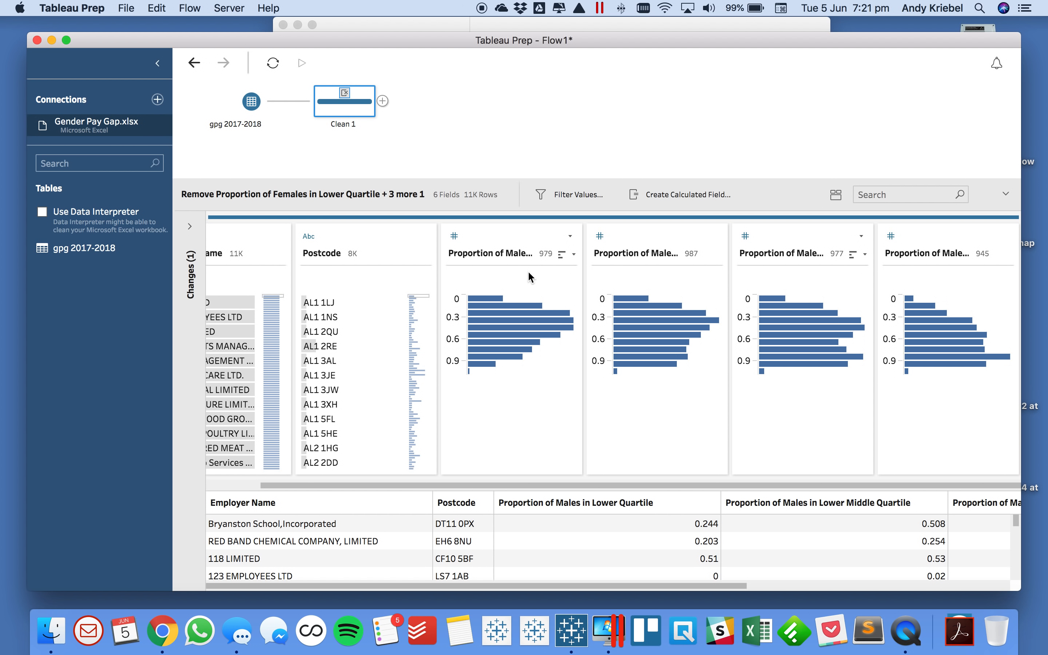
Rename the field Proportion of Males in Lower Quartile as Lower Quartile.
scroll(528, 272, left, 2)
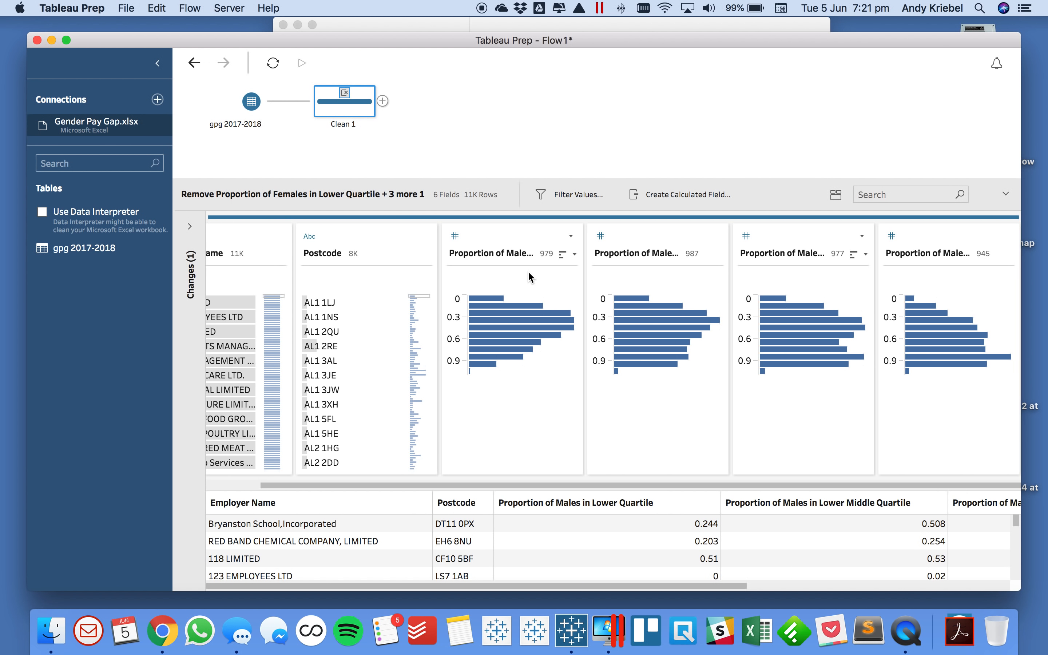
click(542, 254)
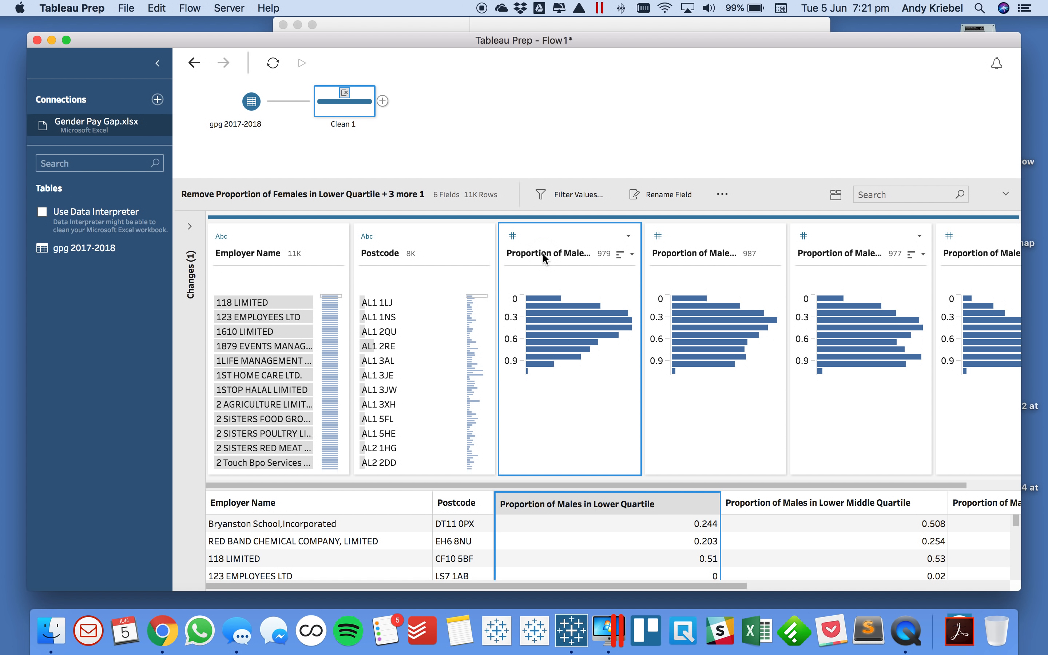
right_click(542, 254)
click(582, 399)
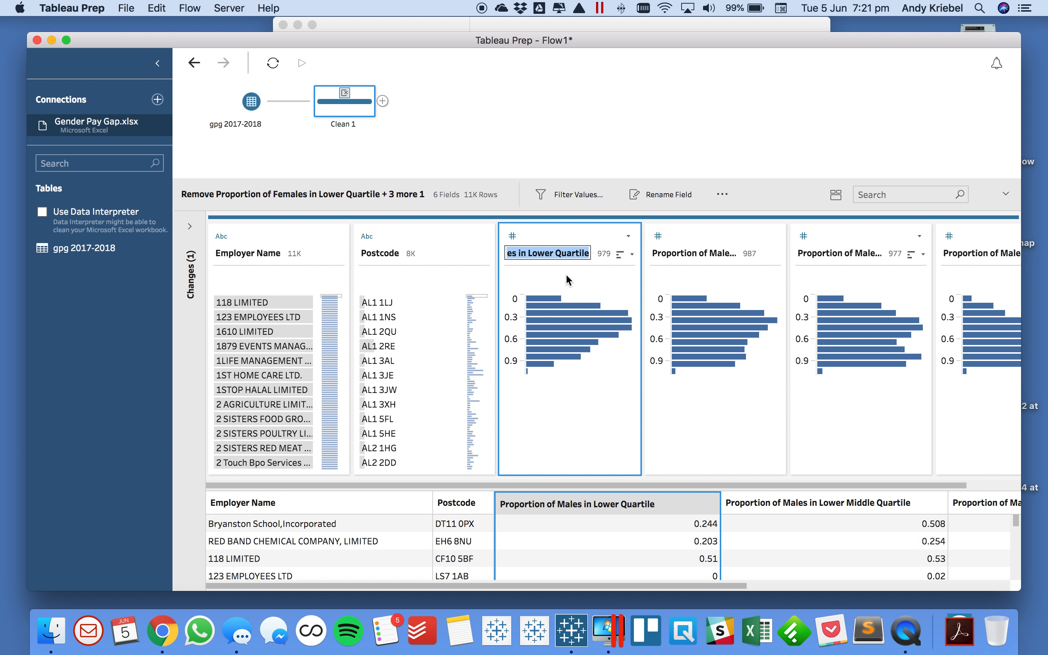
click(531, 253)
key(shift+super+Left)
key(BackSpace)
key(Return)
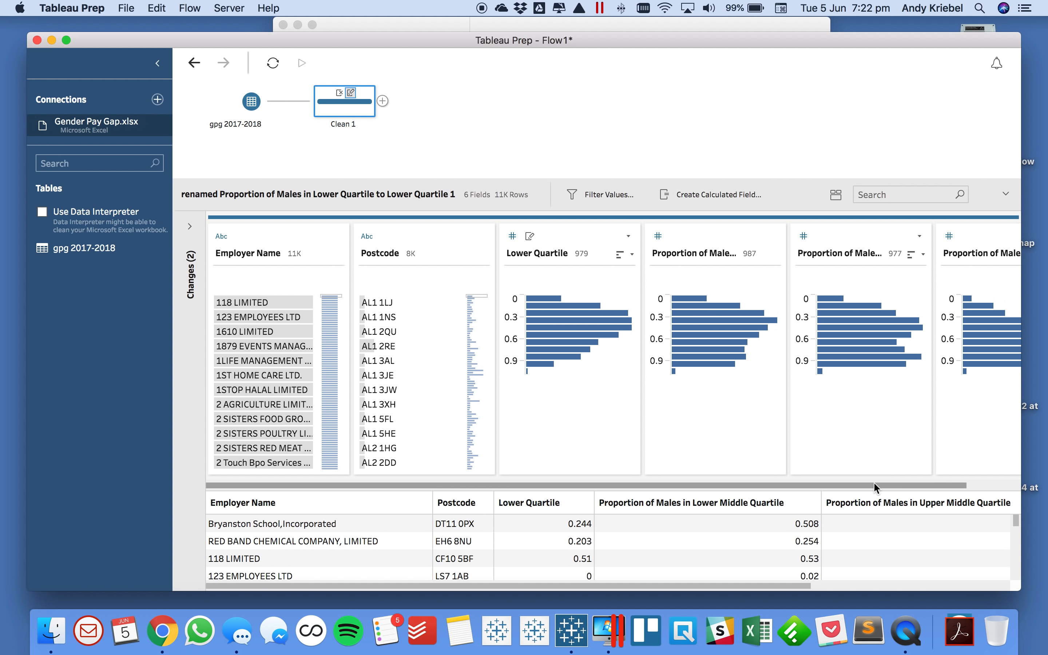
Rename the field Proportion of Males in Lower Middle Quartile as Lower Middle Quartile.
click(667, 258)
right_click(666, 257)
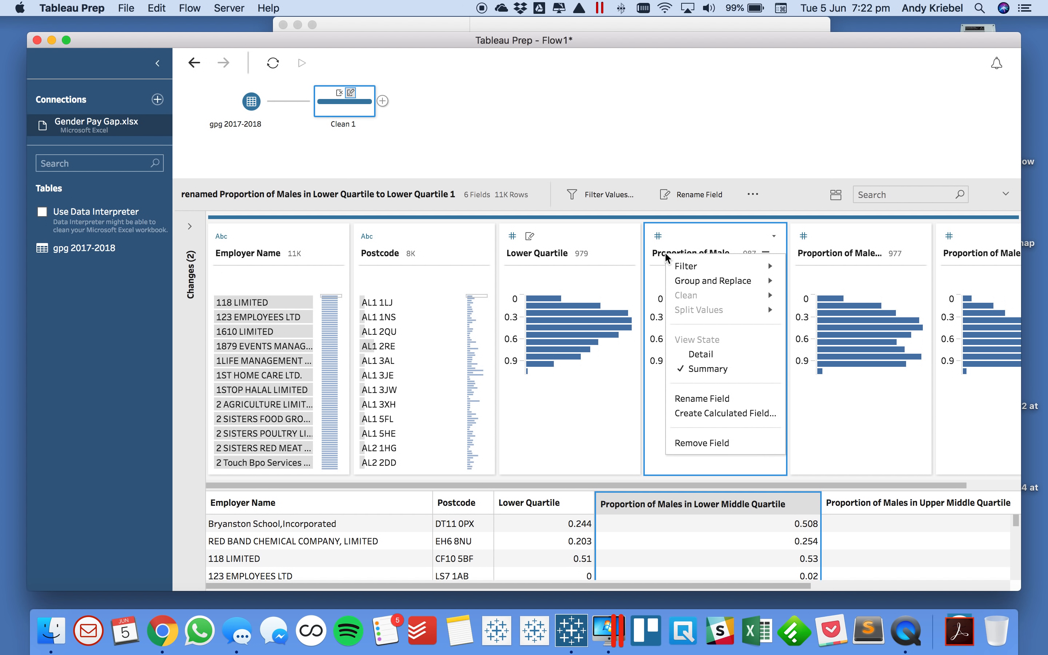
click(703, 399)
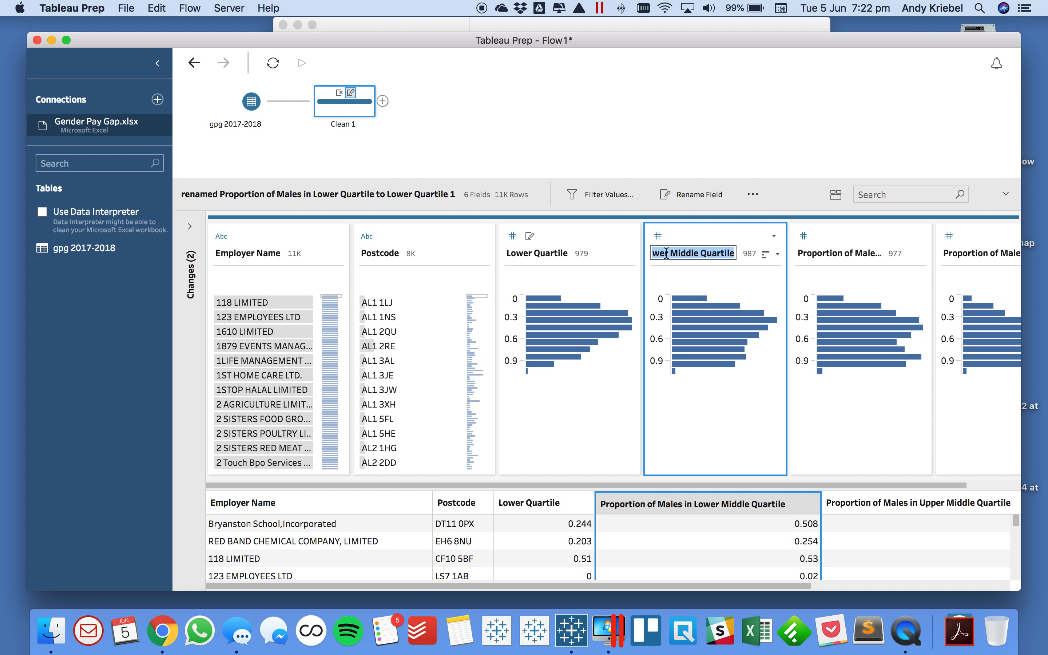
click(668, 253)
key(Left)
key(Left)
key(Left)
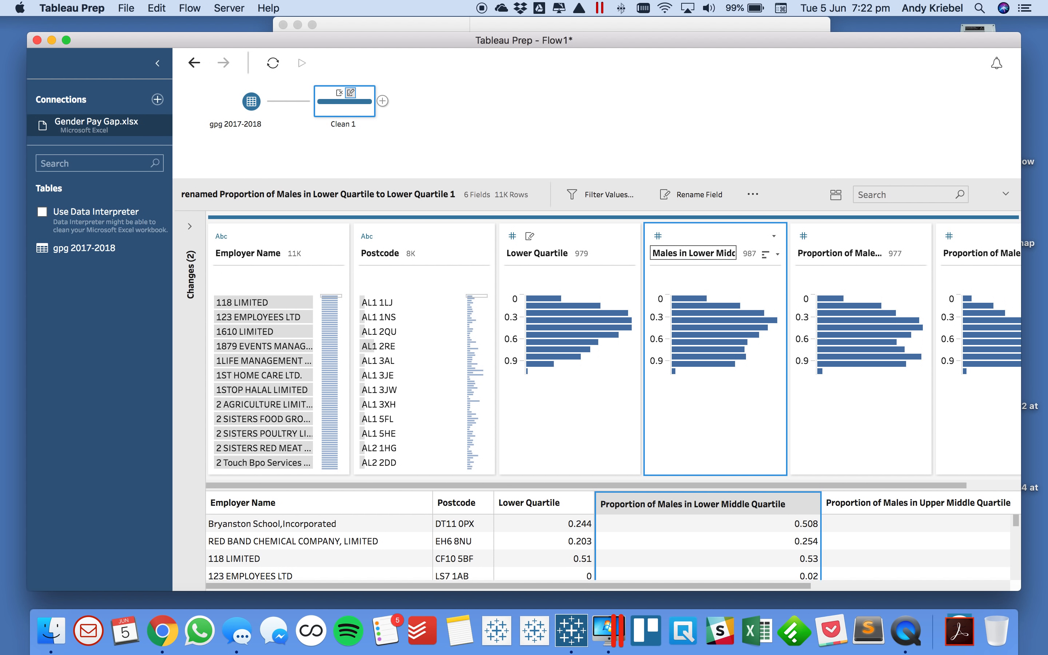
key(super+BackSpace)
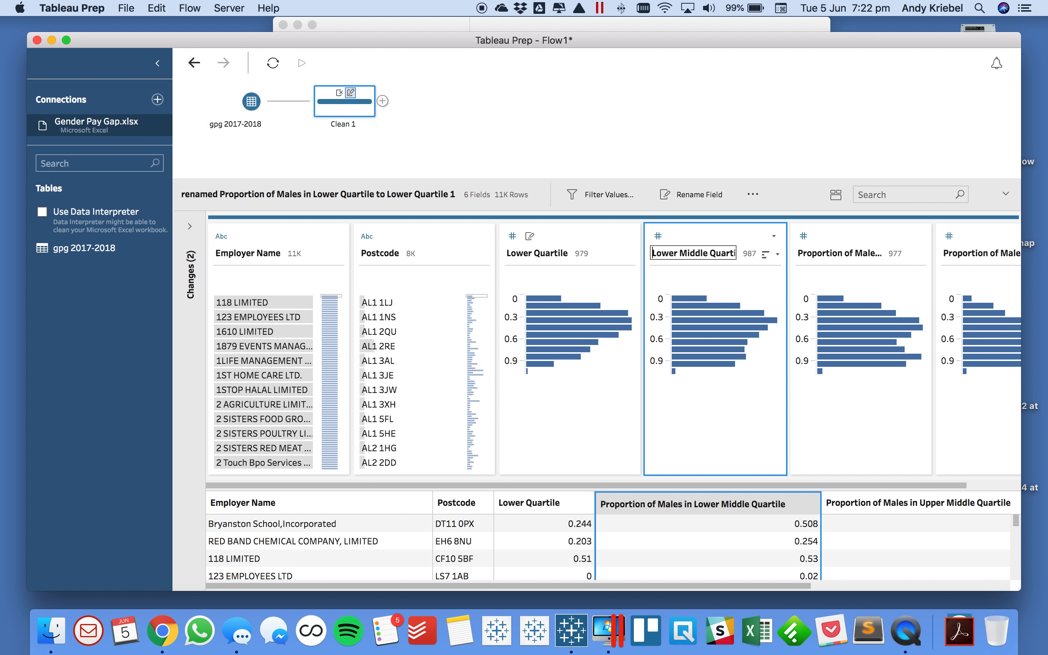
Rename the field Proportion of Males in Upper Middle Quartile as Upper Middle Quartile.
click(844, 255)
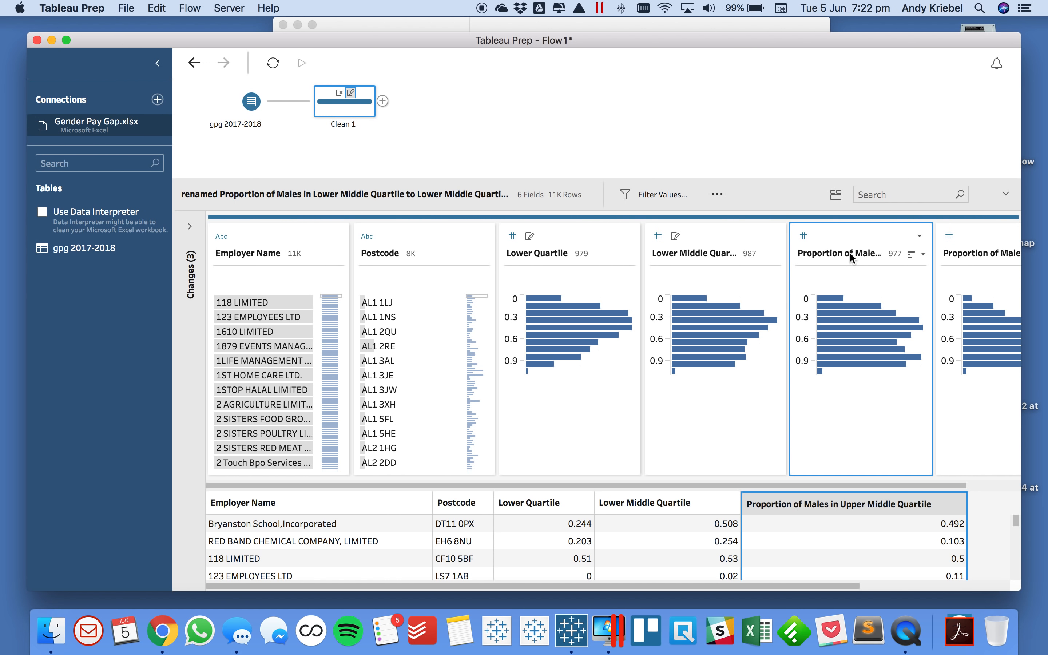
right_click(852, 258)
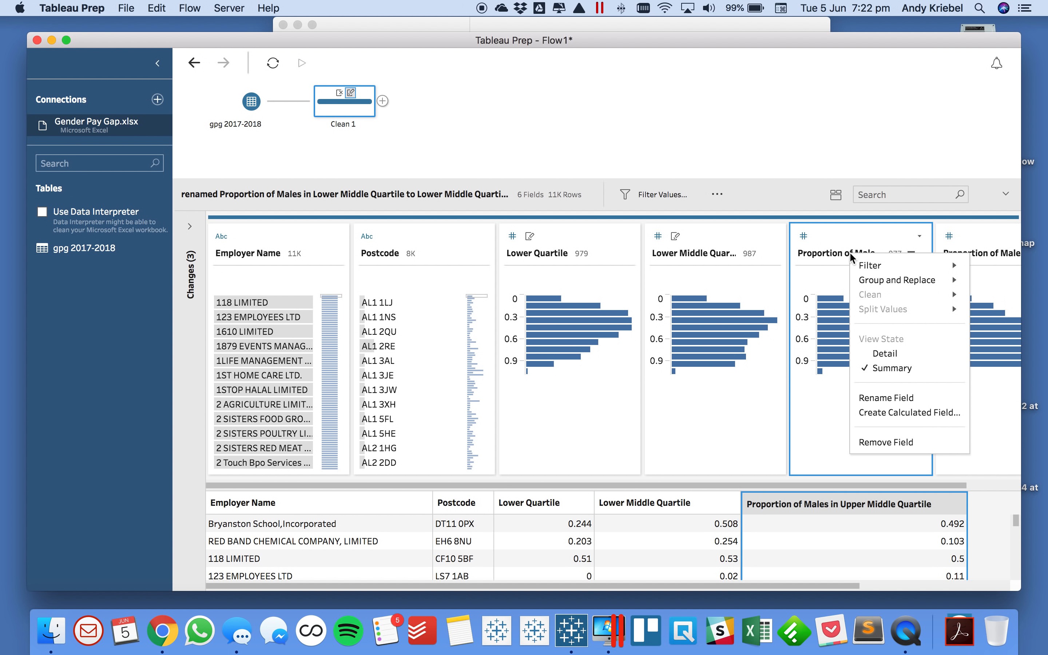
click(880, 398)
key(Left)
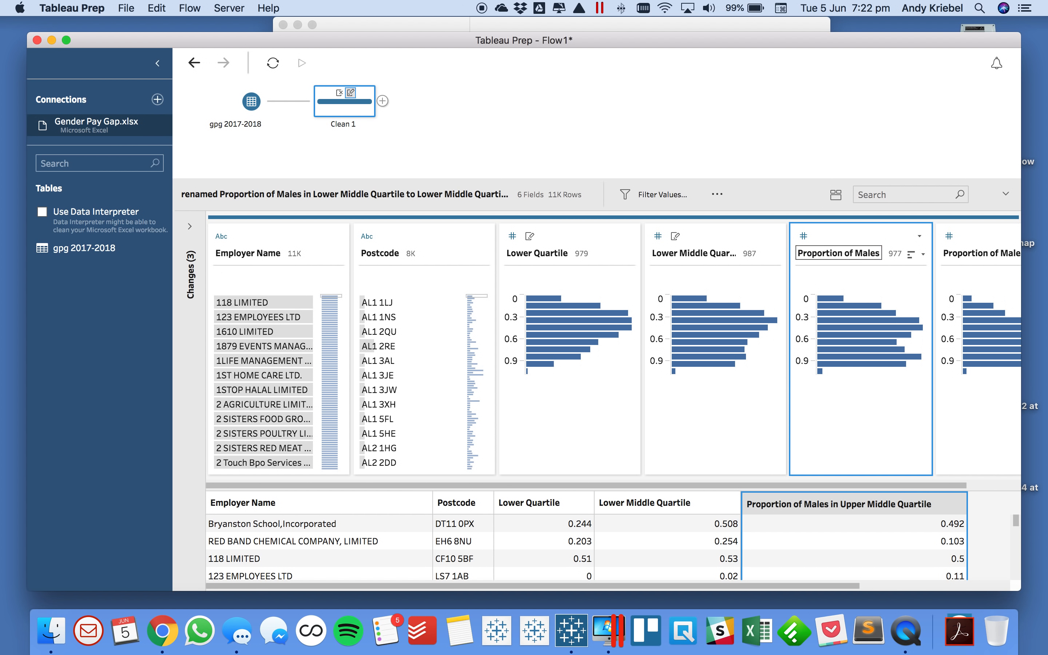
key(shift+Right)
key(shift+Right)
key(shift+Right)
key(shift+Right)
key(shift+Right)
key(shift+Right)
key(shift+Right)
key(shift+Right)
key(shift+Right)
key(shift+Right)
key(shift+Right)
key(shift+Right)
key(shift+Right)
key(shift+Right)
key(shift+Right)
key(shift+Right)
key(shift+Right)
key(shift+Right)
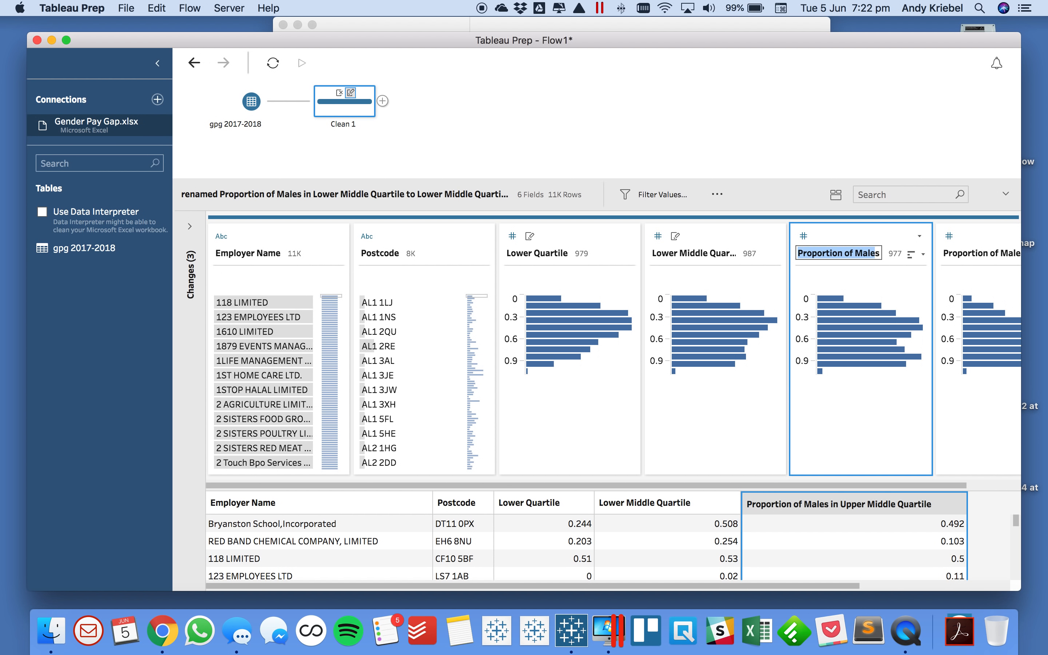
key(shift+Right)
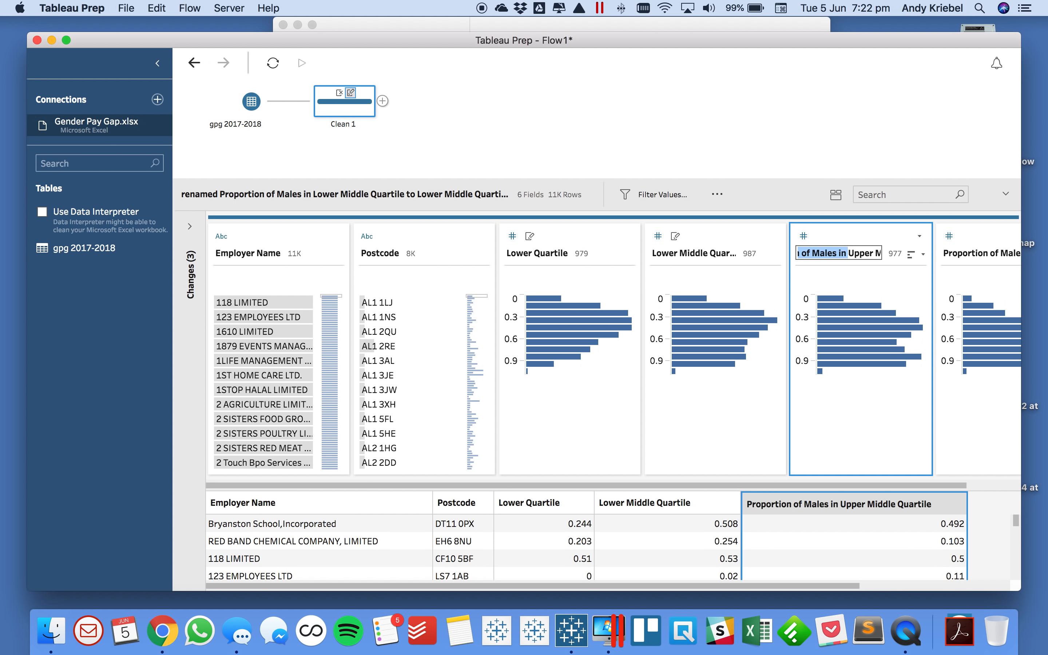
key(BackSpace)
key(Return)
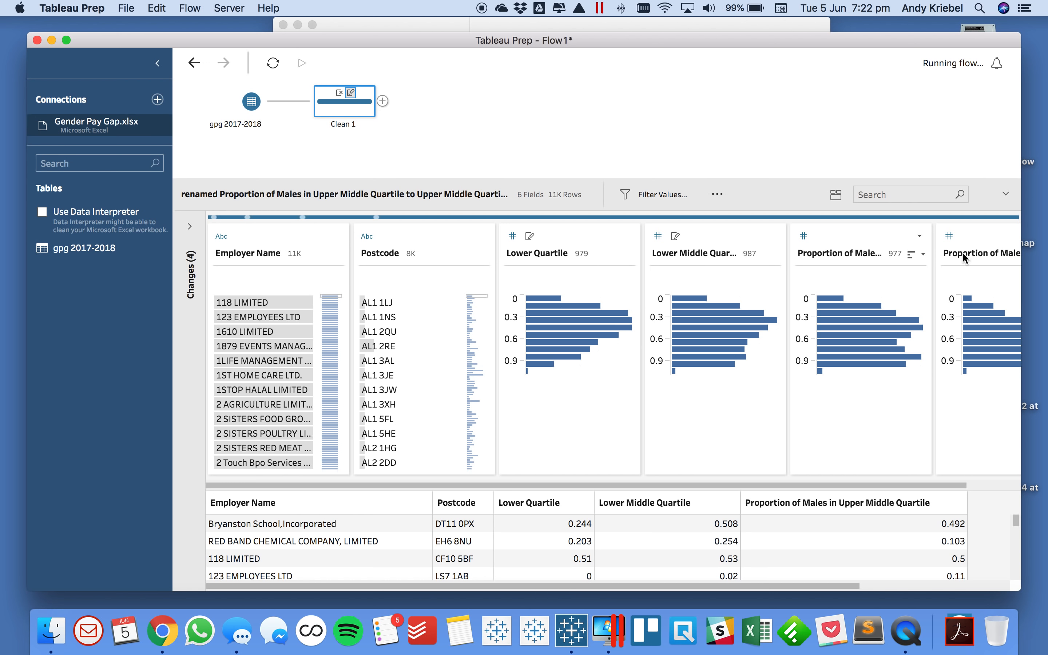
Rename the field Proportion of Males in Top Quartile as Top Quartile.
click(959, 255)
right_click(932, 251)
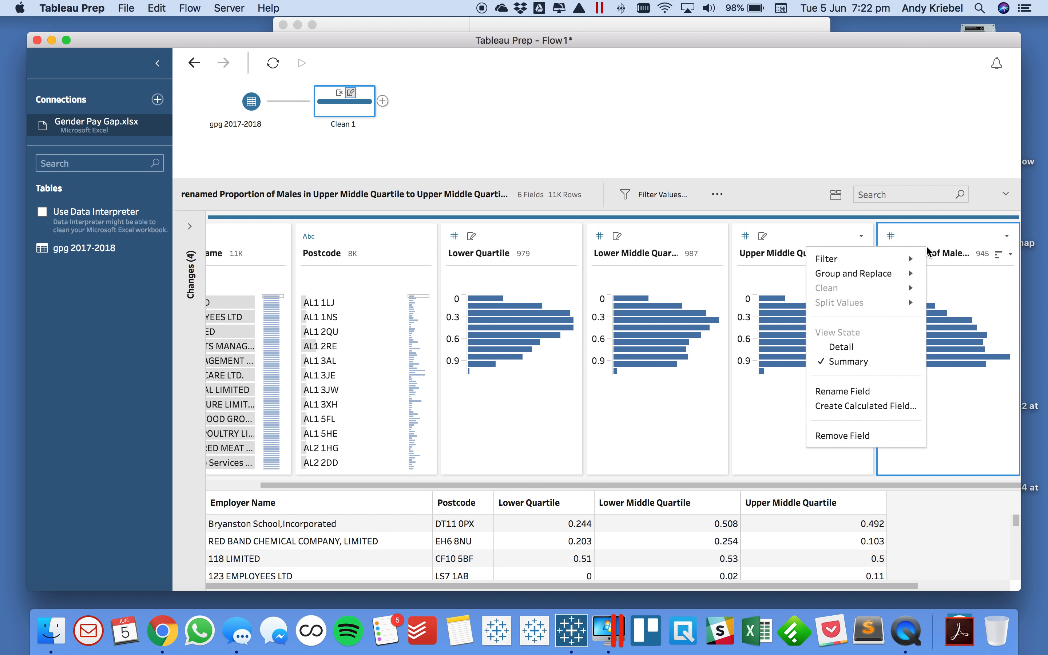
click(864, 391)
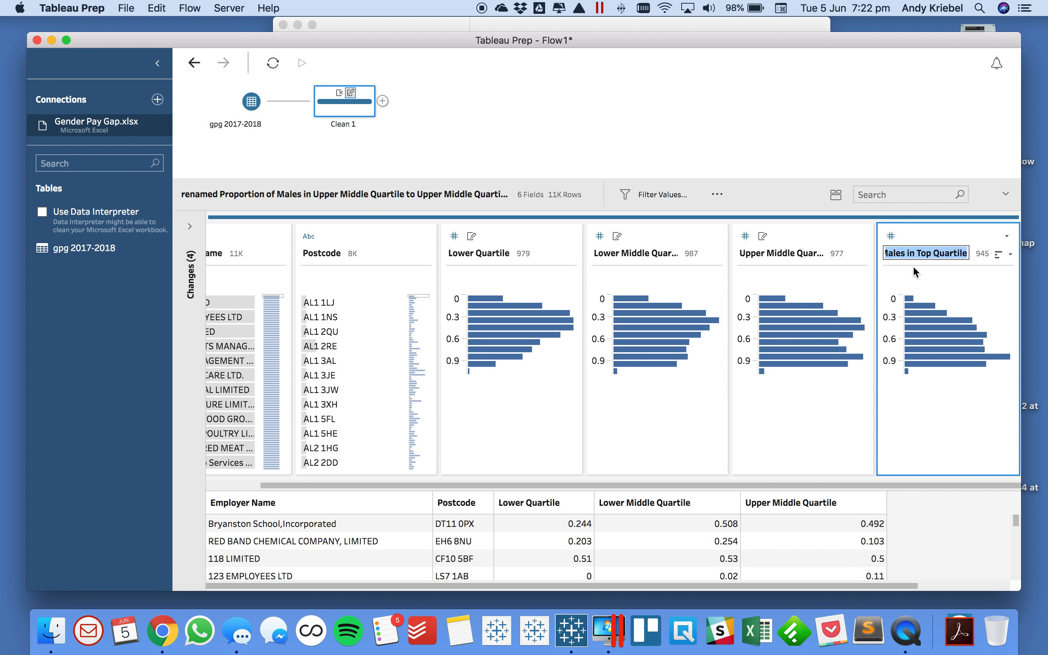
click(921, 253)
key(shift+super+Left)
key(BackSpace)
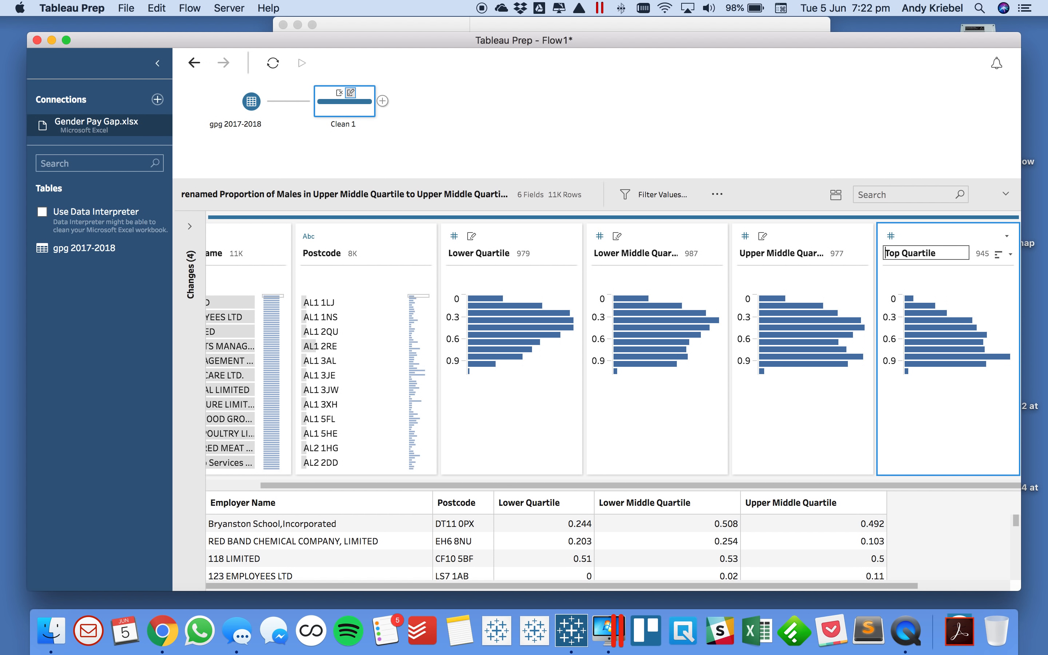
key(Return)
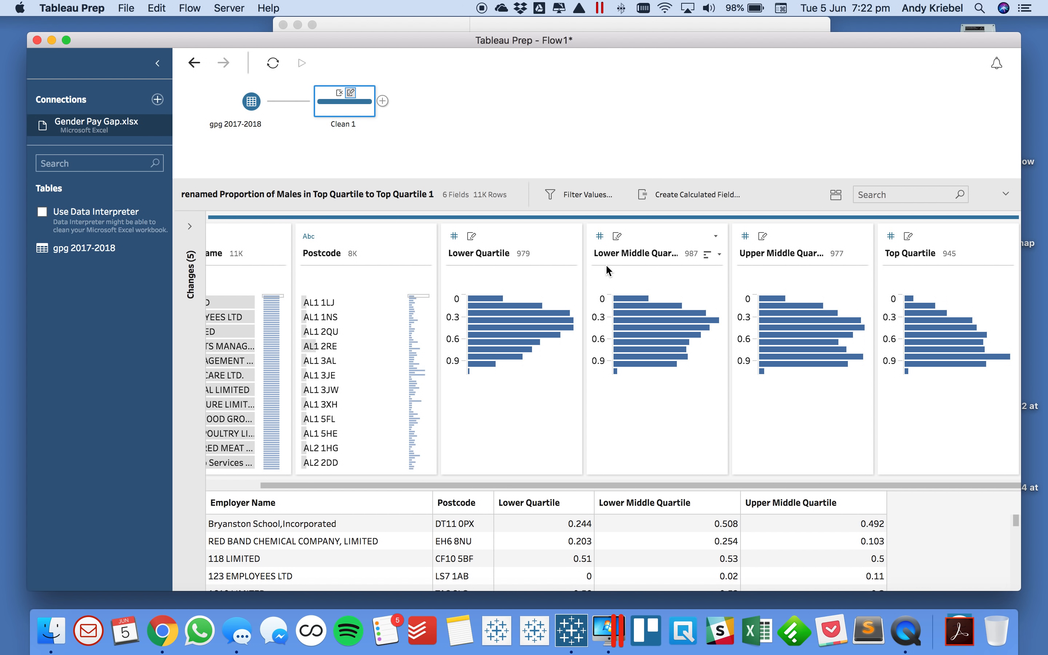
Add a calculated field named Gender with the constant value 'Male' to the Clean 1 step.
click(681, 197)
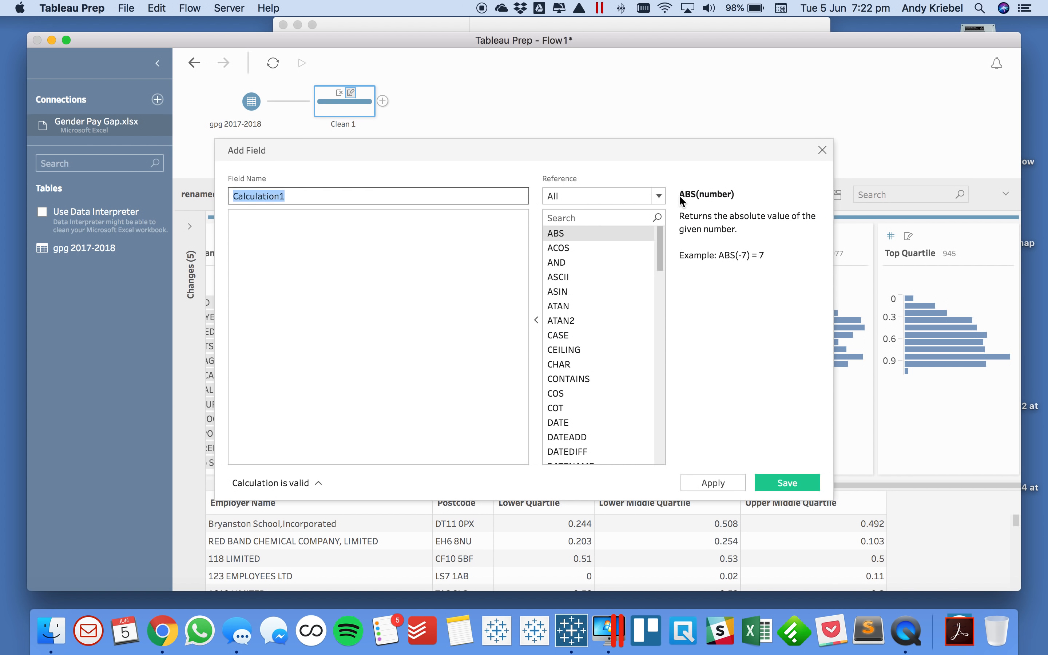
text(Gender)
key(Tab)
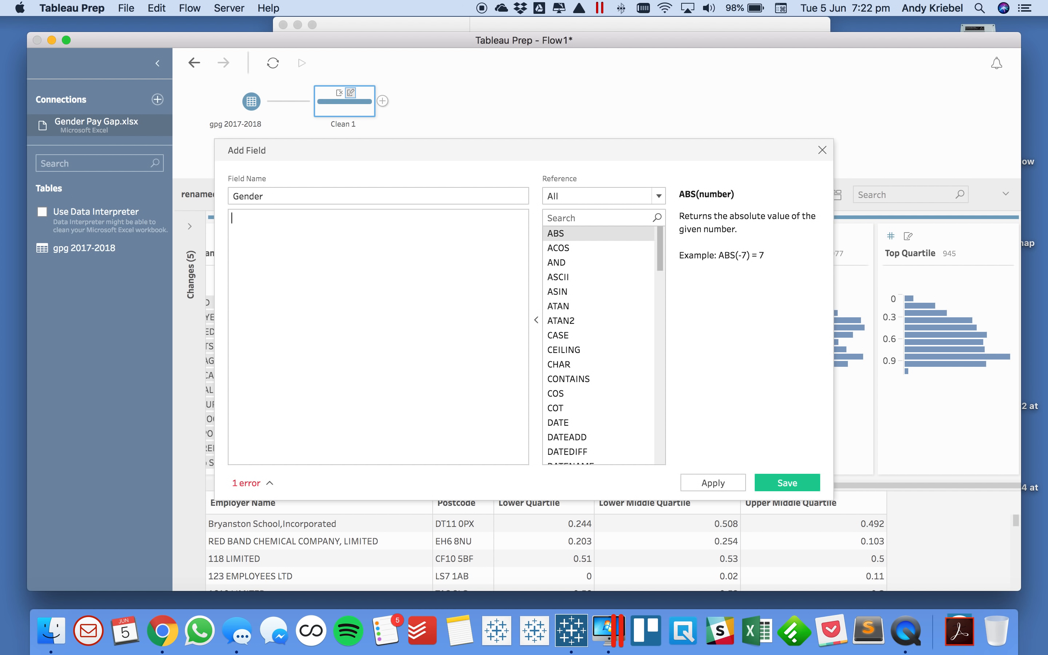
text('Male")
key(BackSpace)
text(')
click(804, 485)
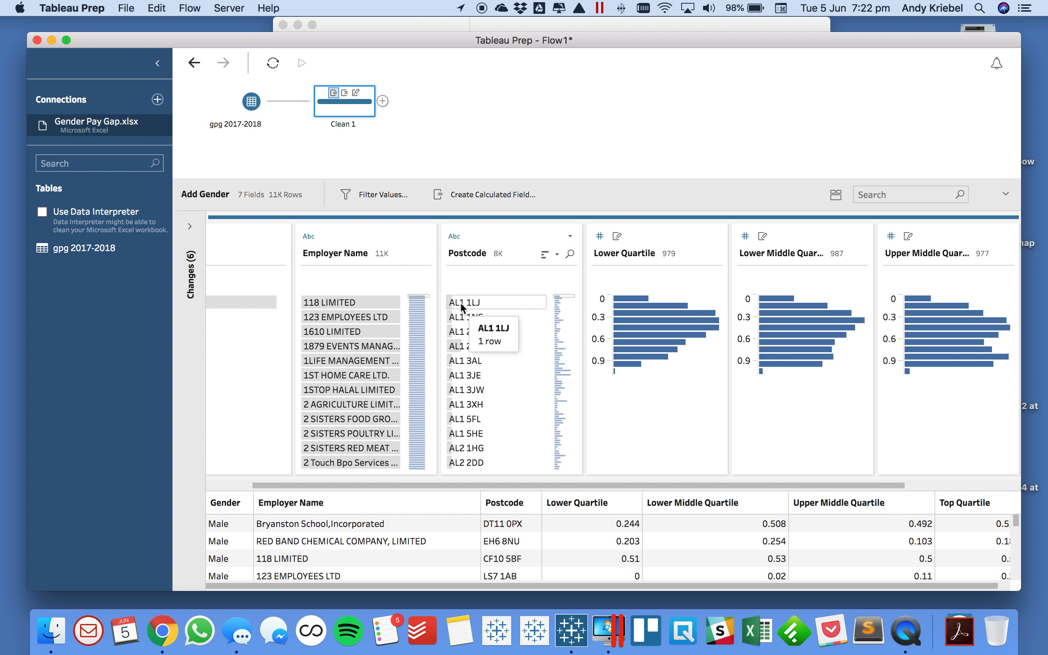
Add a calculated field named Postcode District with the formula LEFT([Postcode],FIND([Postcode]," ")-1) and check its values against Postcode.
click(470, 198)
text(Post)
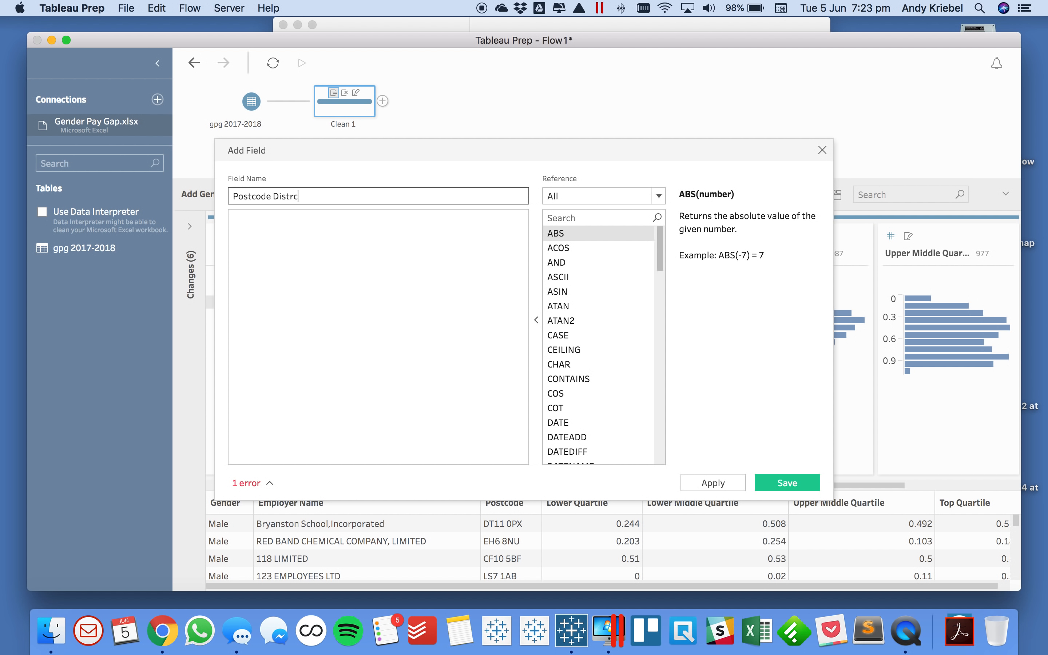
text(code District)
key(Tab)
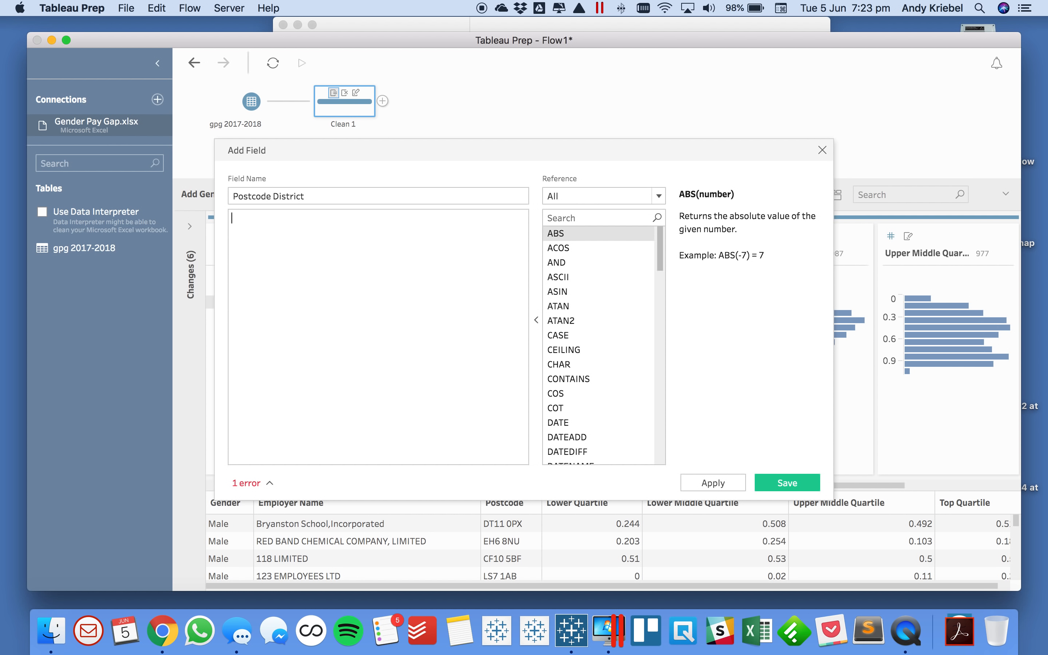
text(left)
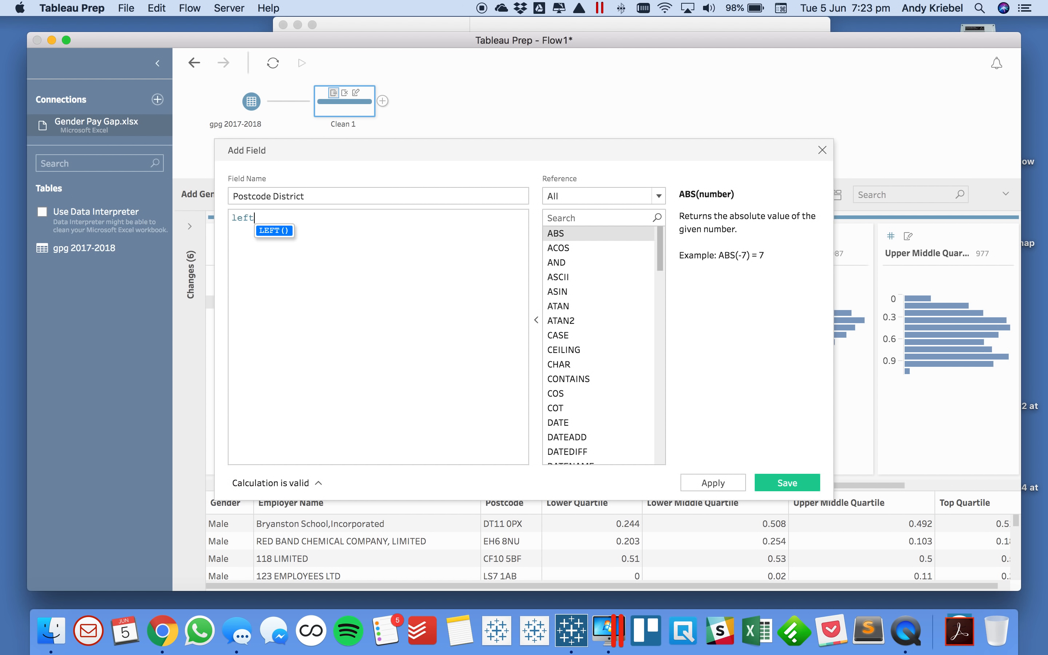
key(Return)
text(post)
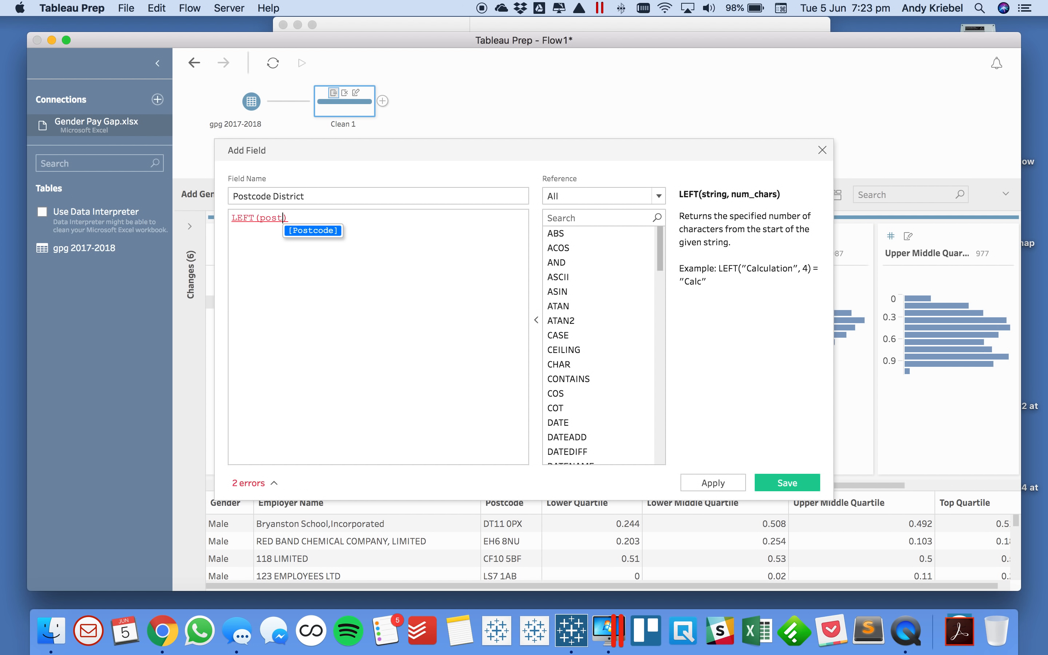
key(Return)
text(,)
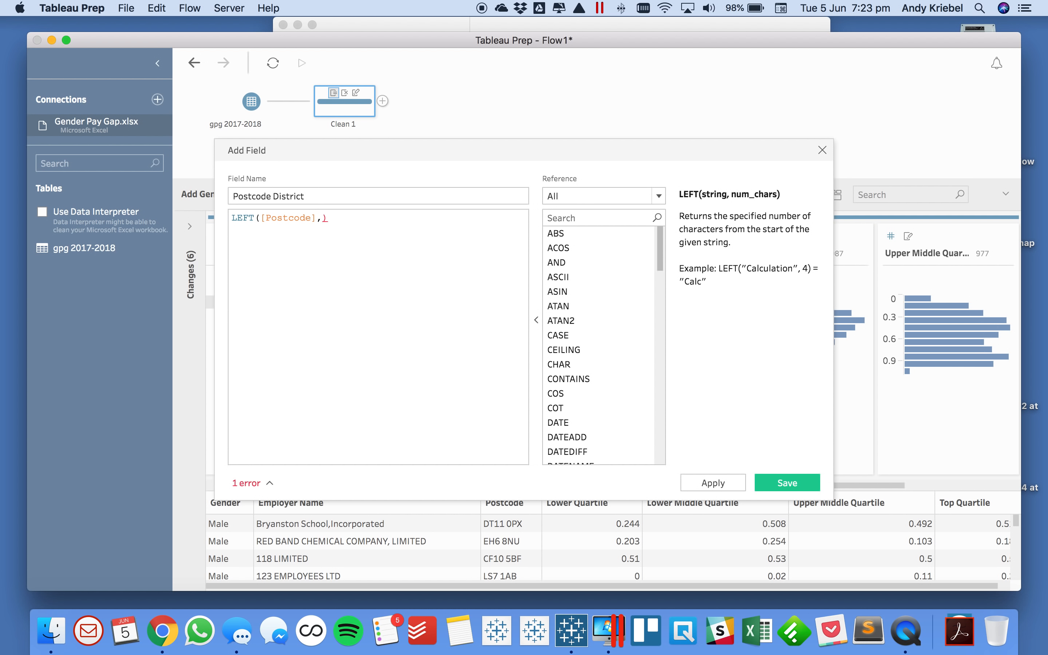
text(find)
key(Return)
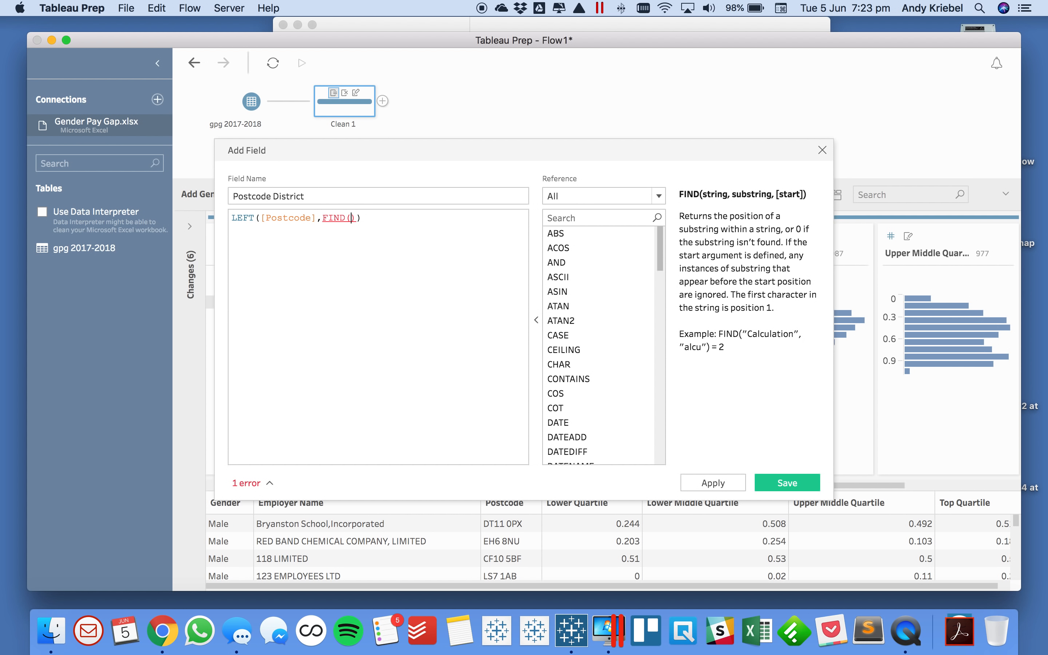
text([po)
key(Return)
text(,")
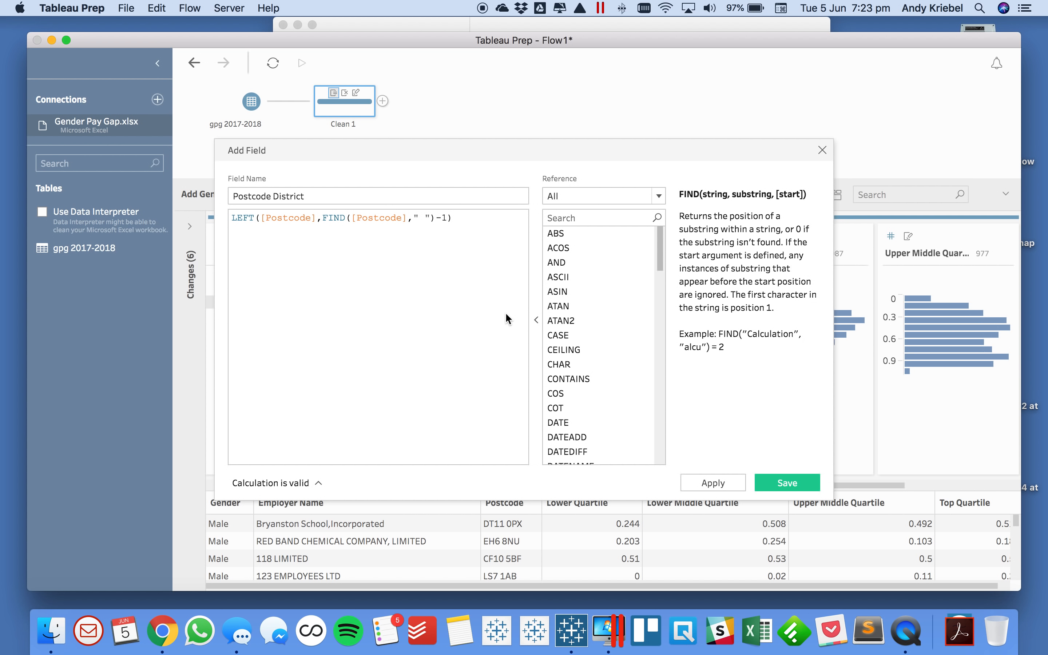
click(784, 482)
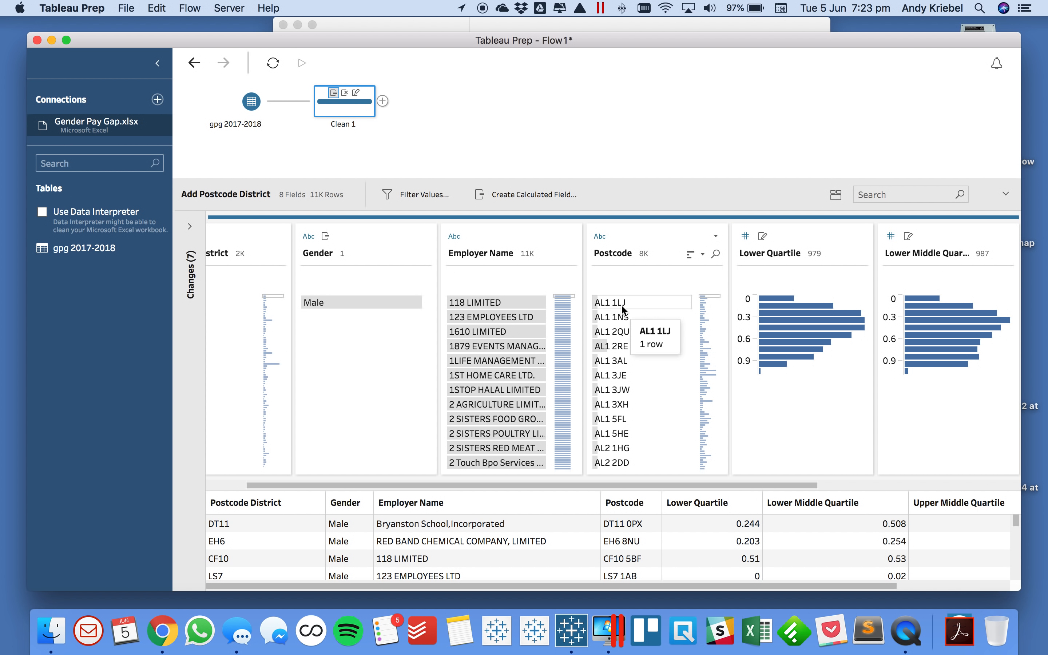
scroll(622, 310, left, 2)
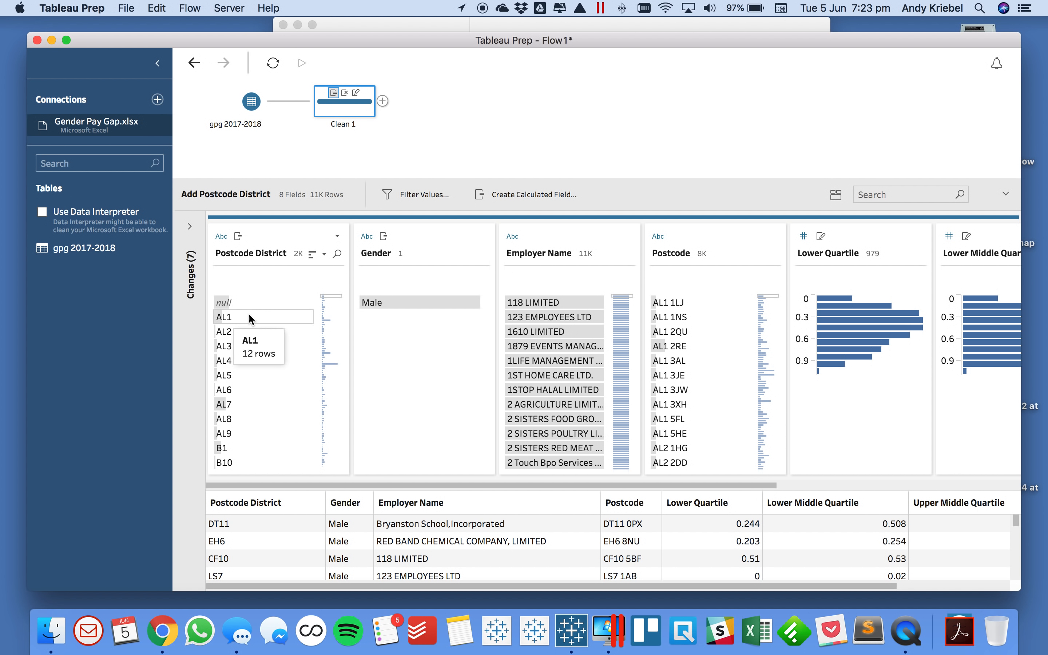
scroll(686, 369, down, 3)
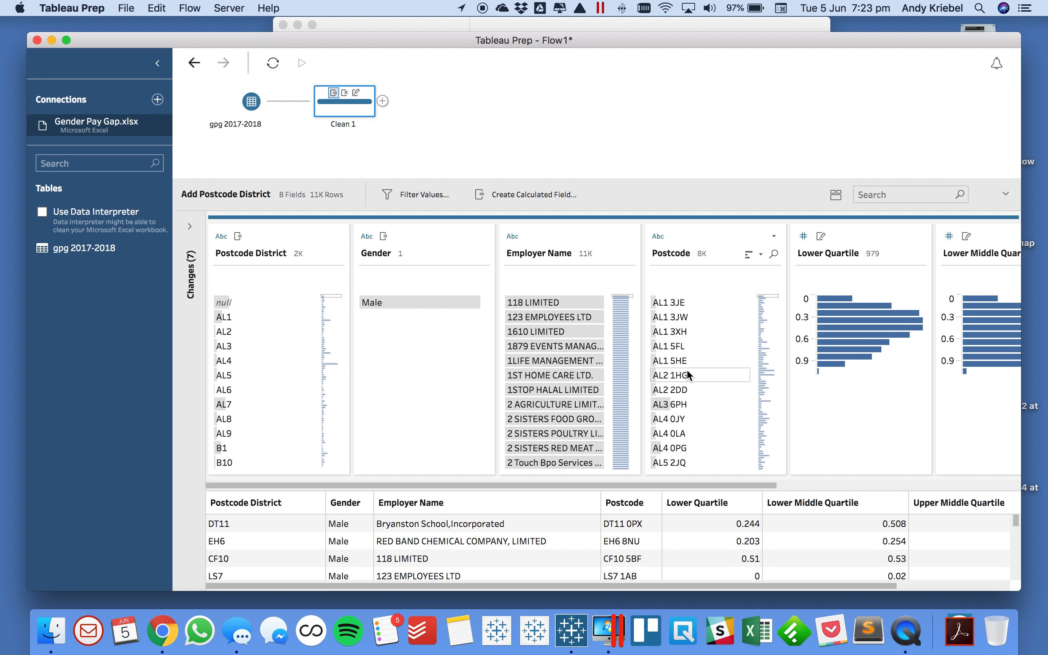
scroll(686, 369, up, 3)
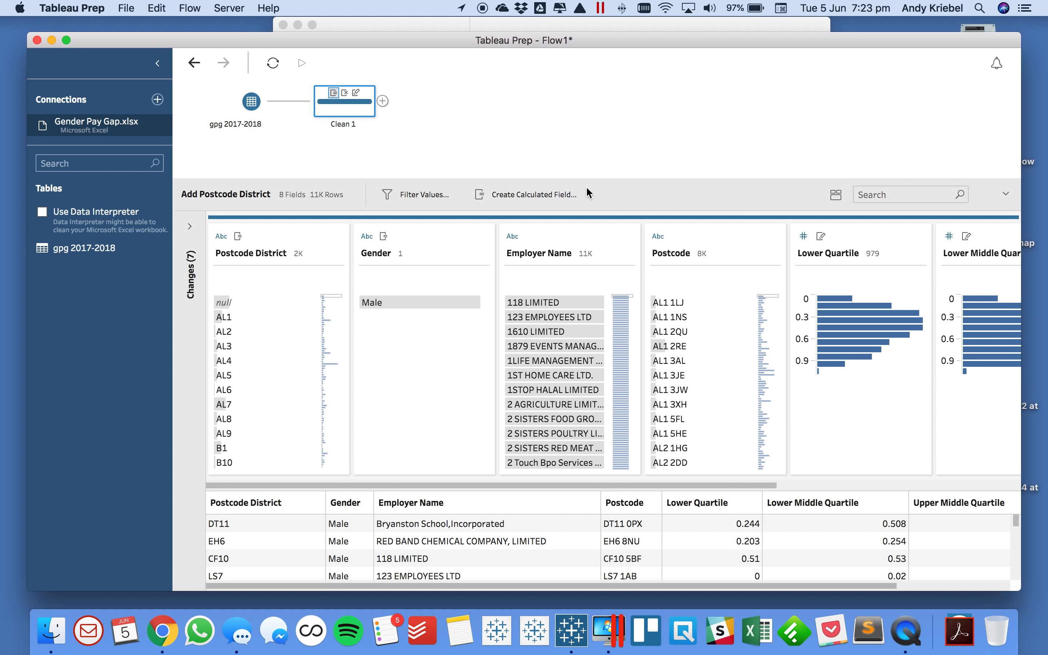
Expand the Clean 1 changes and try moving Remove Fields to the end and below the renames, returning it to first place.
click(190, 226)
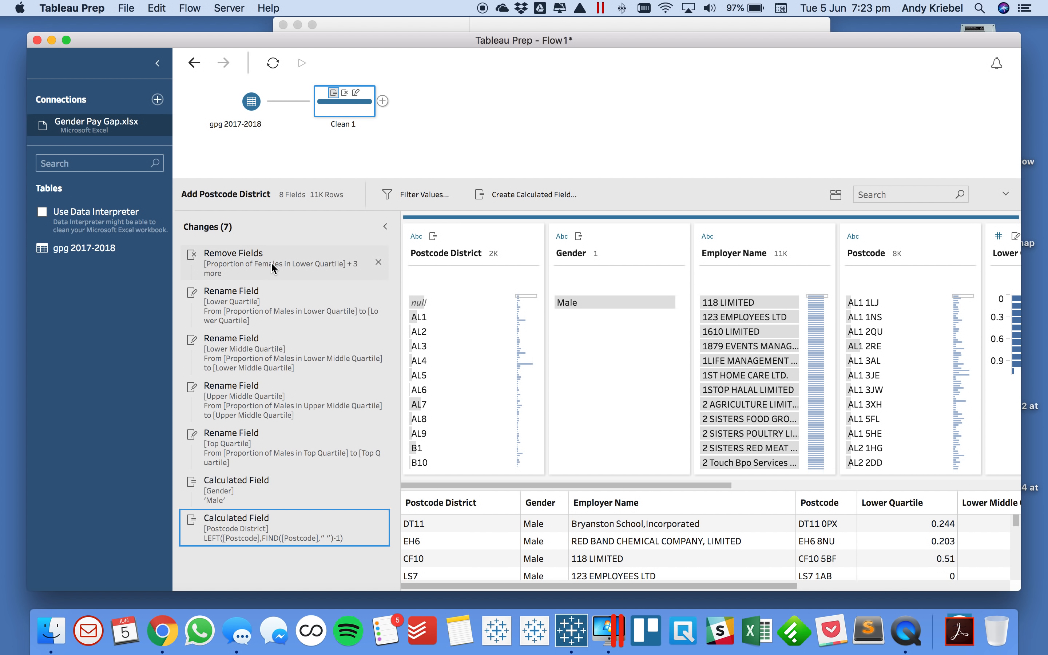
drag(271, 262, 258, 543)
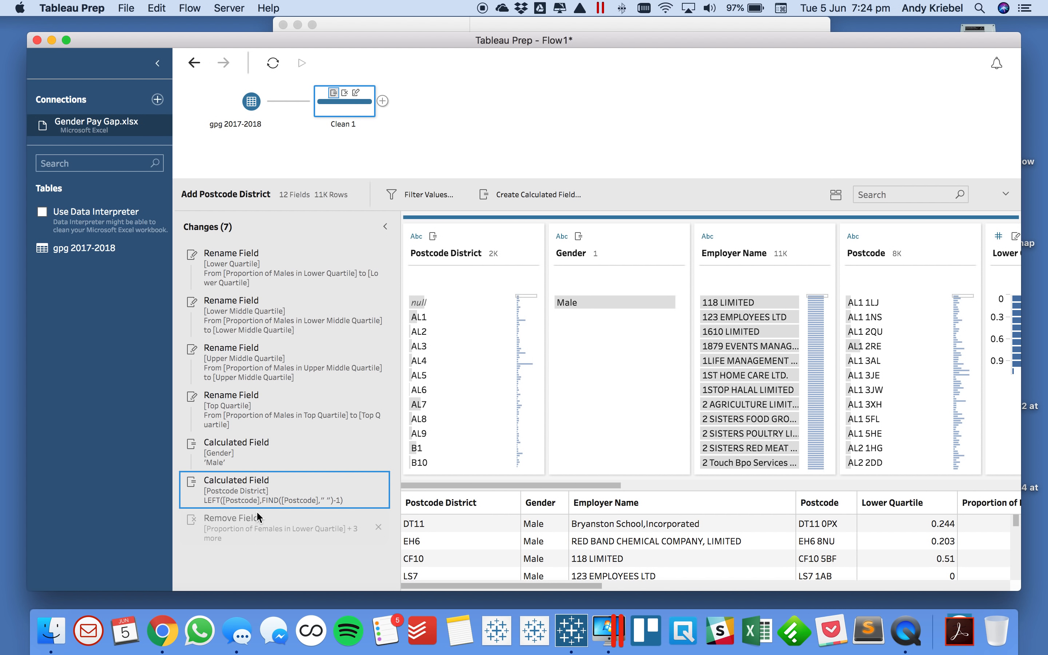
drag(251, 522, 250, 439)
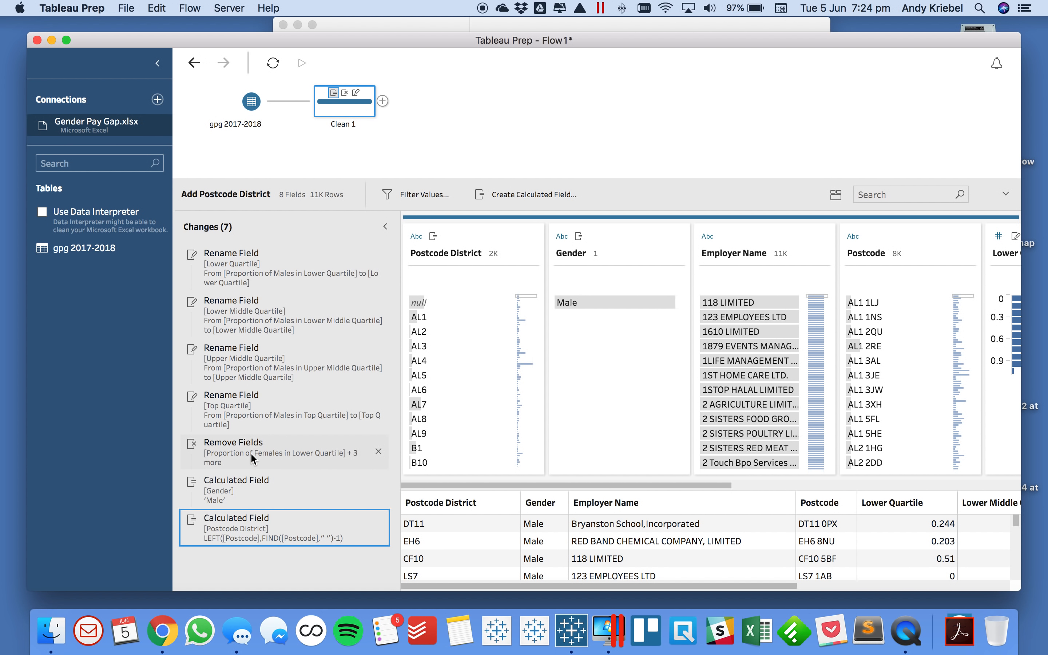
drag(251, 453, 249, 254)
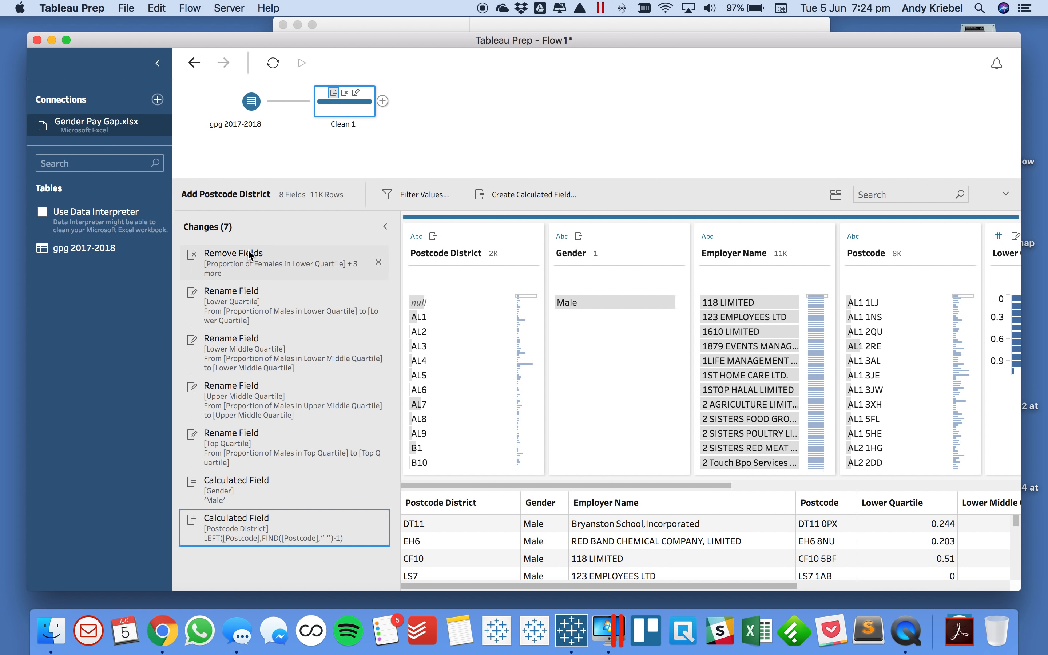
Add a pivot step after Clean 1 and pivot the Lower Middle, Lower, Top and Upper Middle Quartile fields.
click(382, 101)
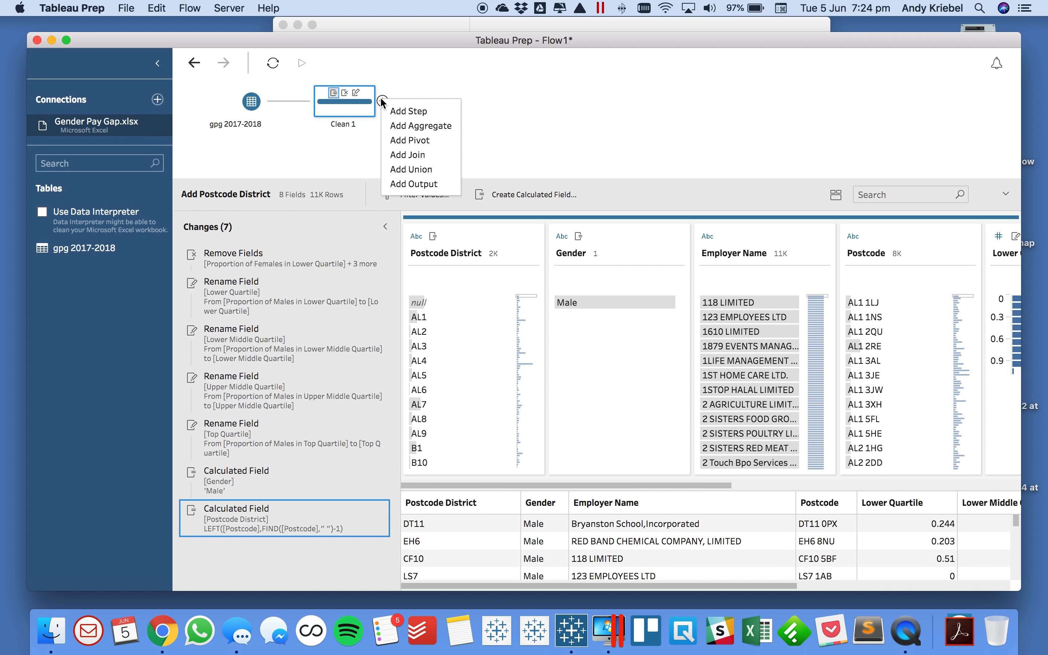
click(412, 141)
click(251, 312)
super+click(246, 326)
super+click(241, 371)
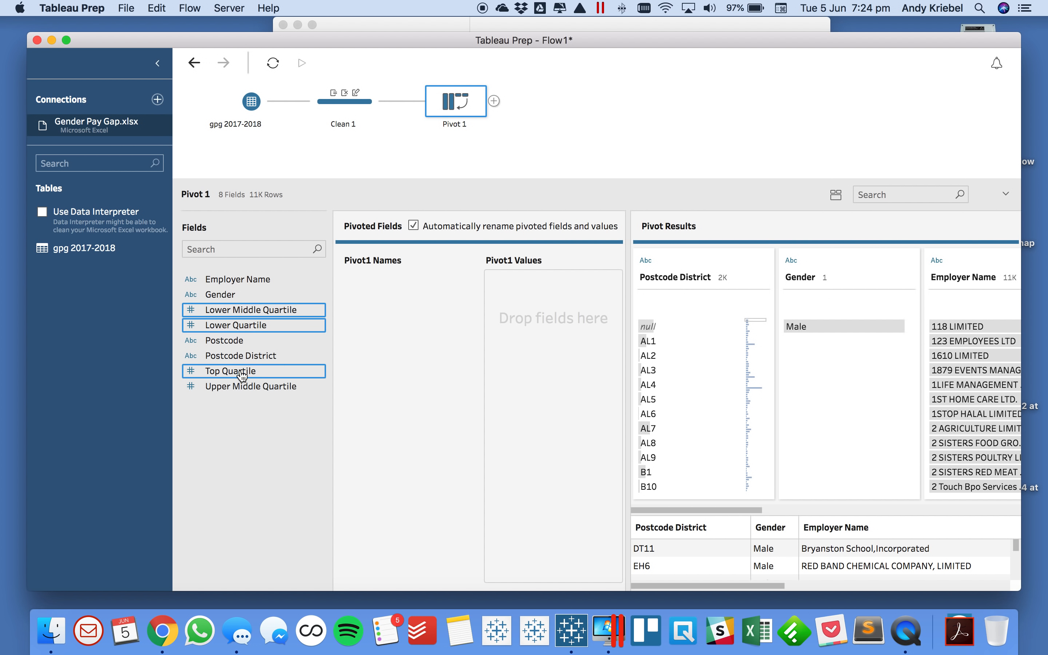
super+click(243, 386)
drag(245, 310, 510, 362)
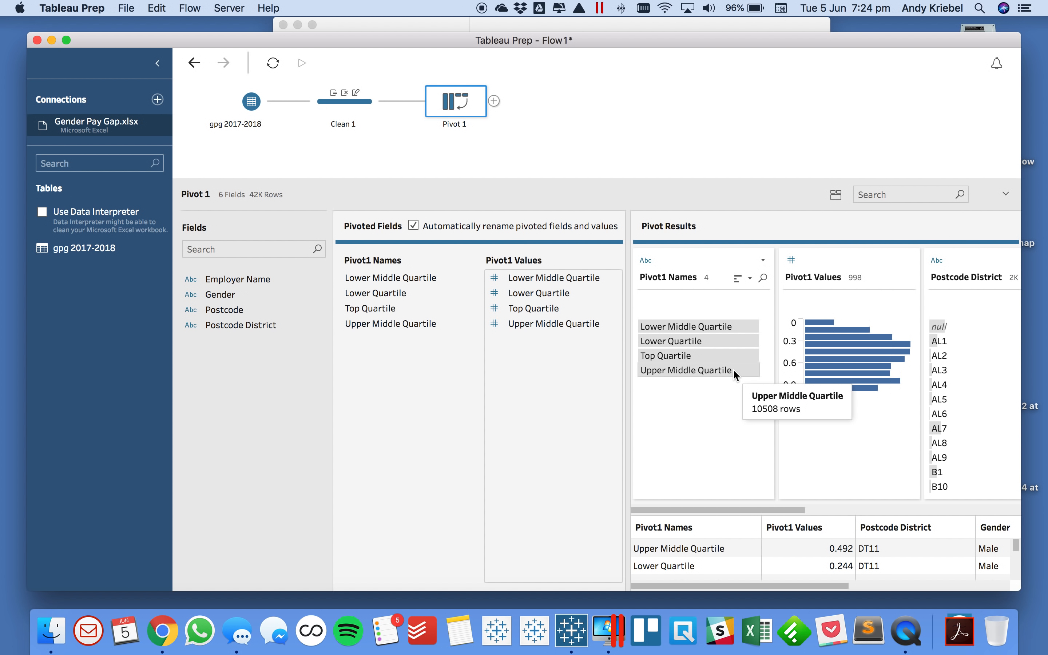
Rename the Pivot1 Names field in the pivot results as Quartile.
right_click(669, 274)
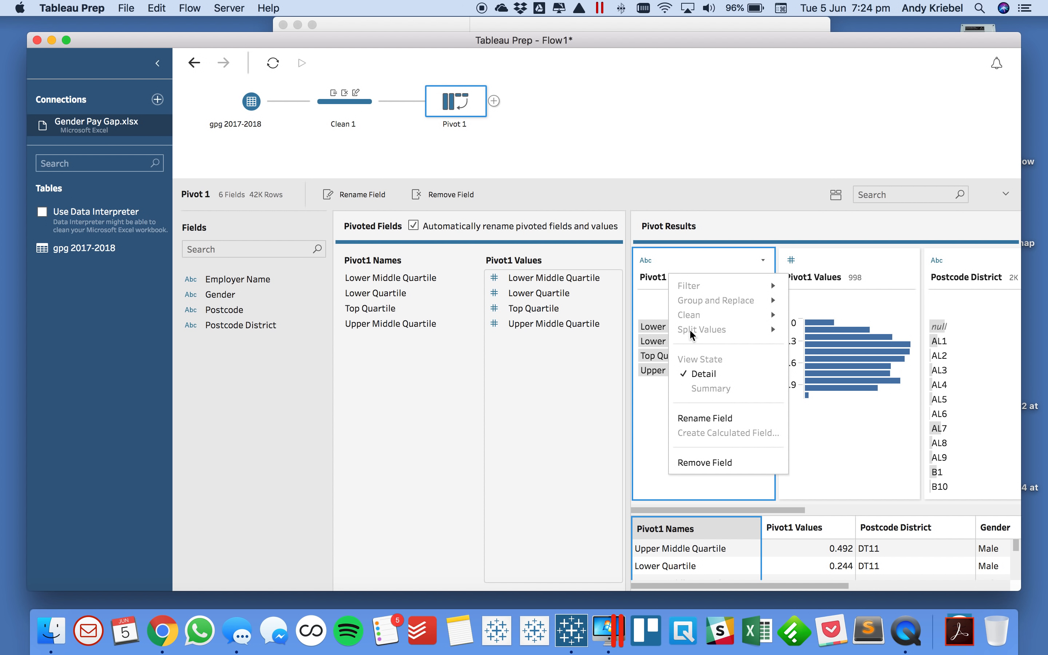
click(697, 418)
text(Quartile)
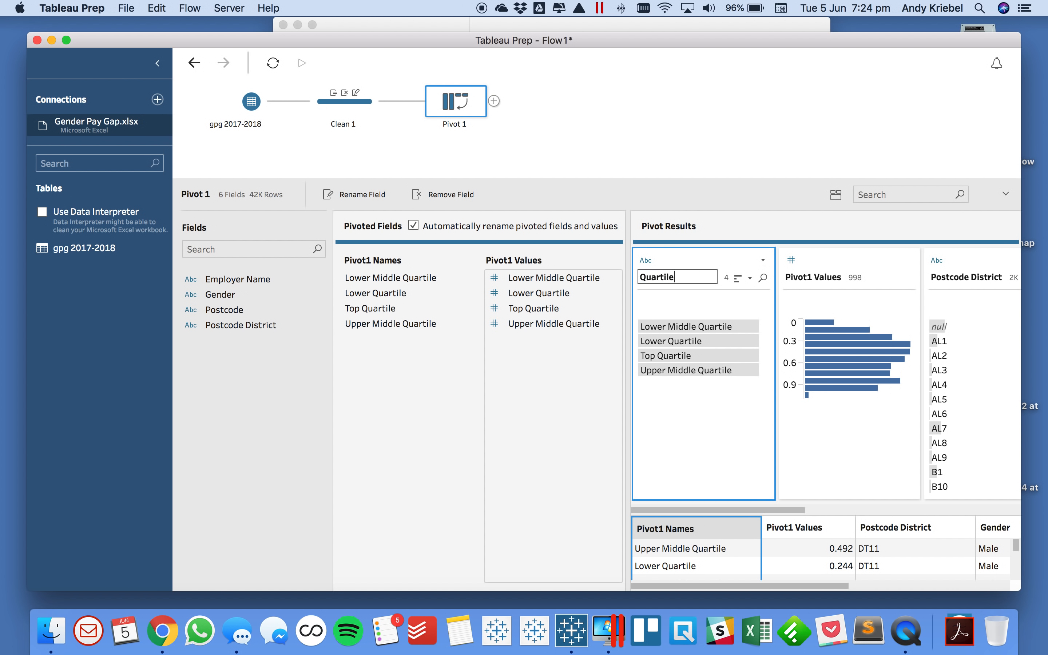
key(Return)
Rename the Pivot1 Values field as Proportion and look through all fields of the pivot results.
click(809, 281)
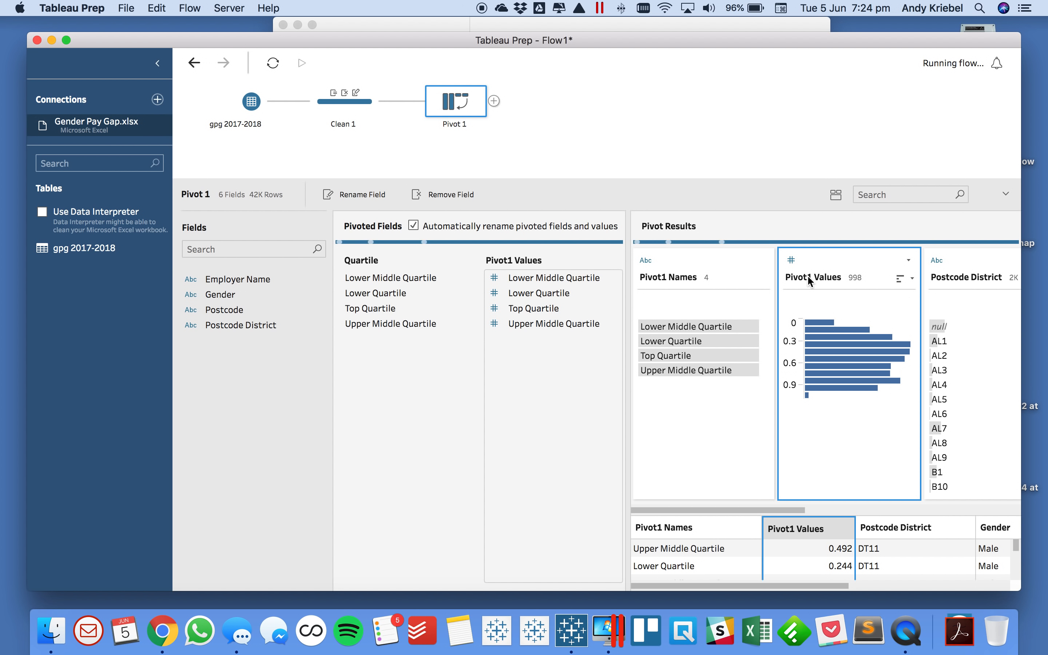
right_click(809, 281)
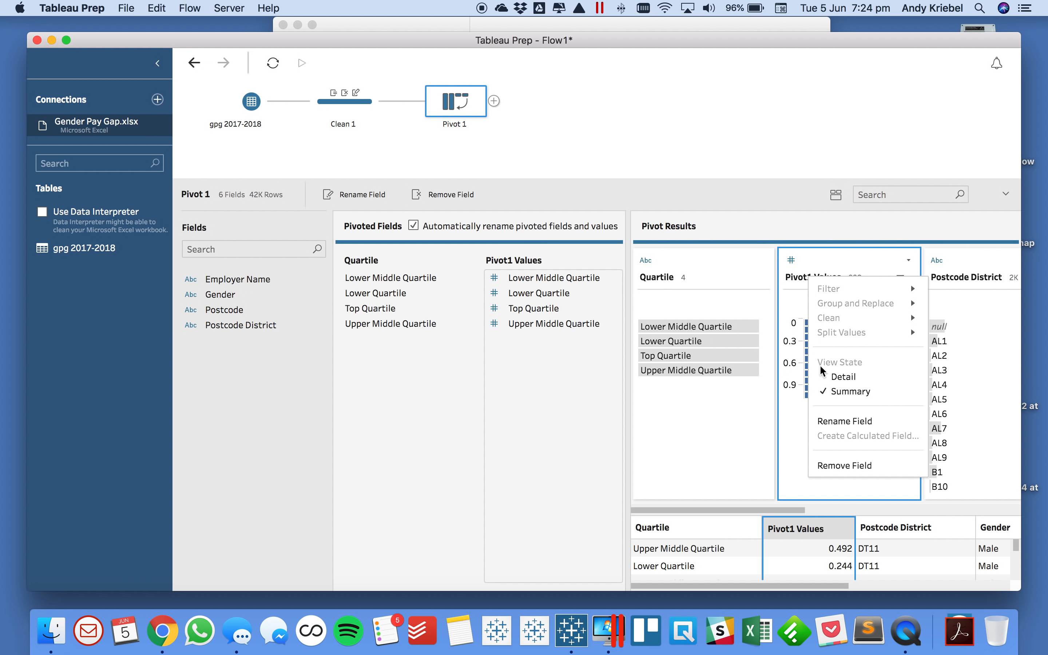
click(834, 420)
text(Proportion)
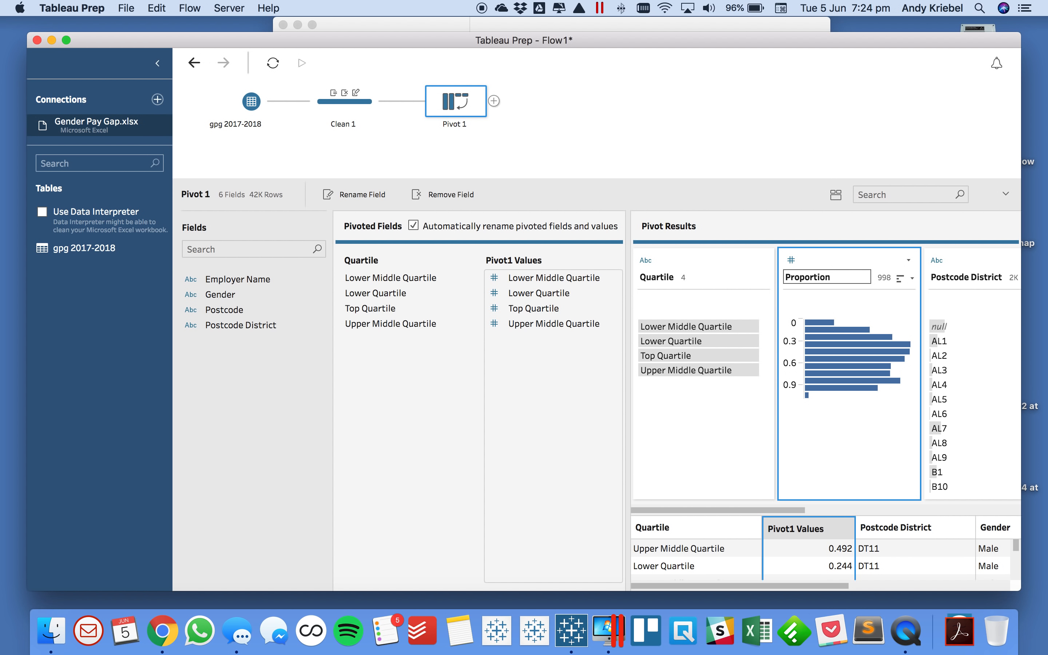
key(Return)
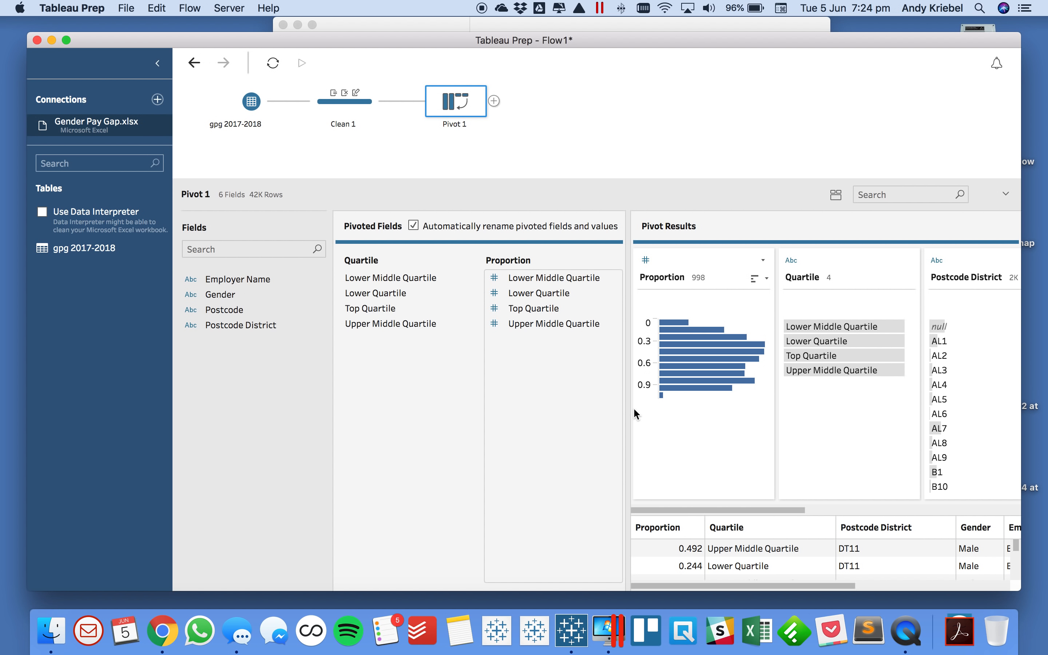
scroll(681, 423, right, 6)
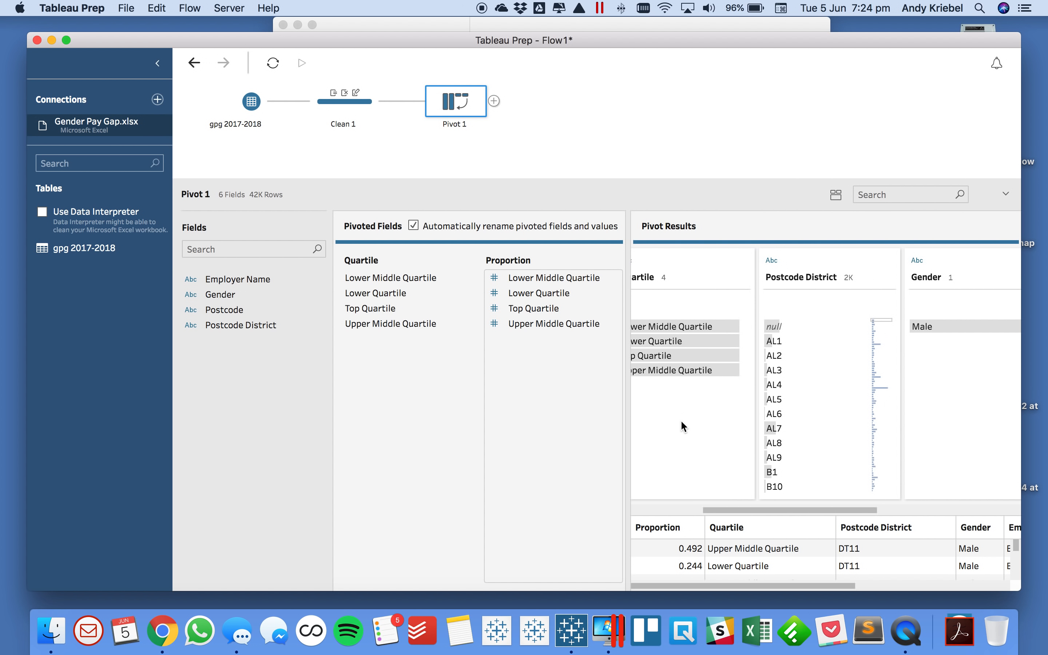
scroll(680, 419, right, 6)
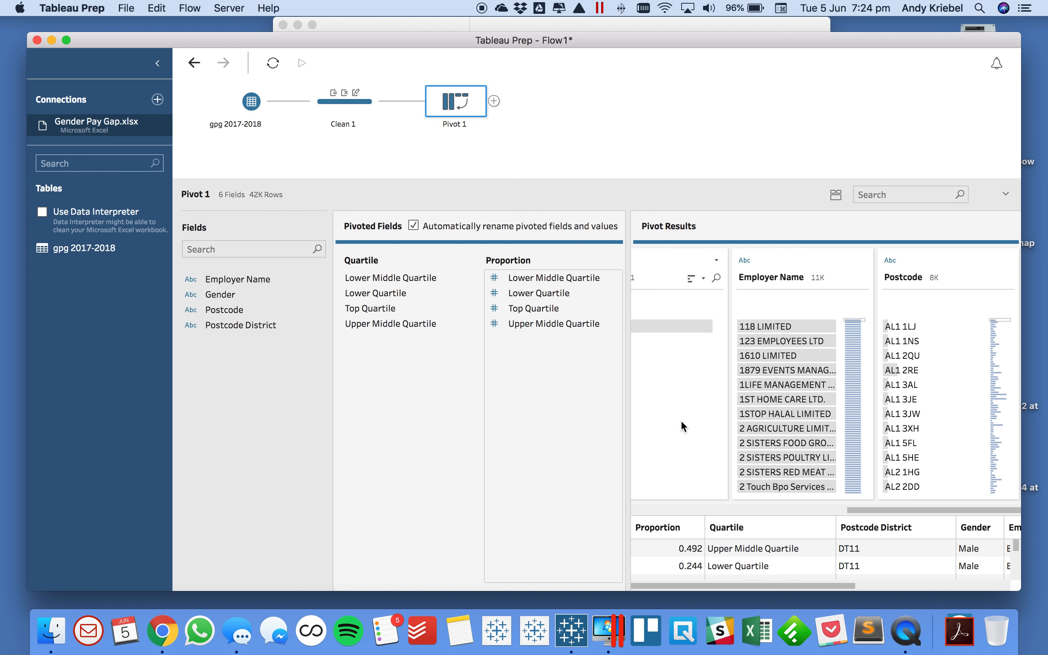
scroll(680, 419, left, 4)
scroll(681, 421, left, 6)
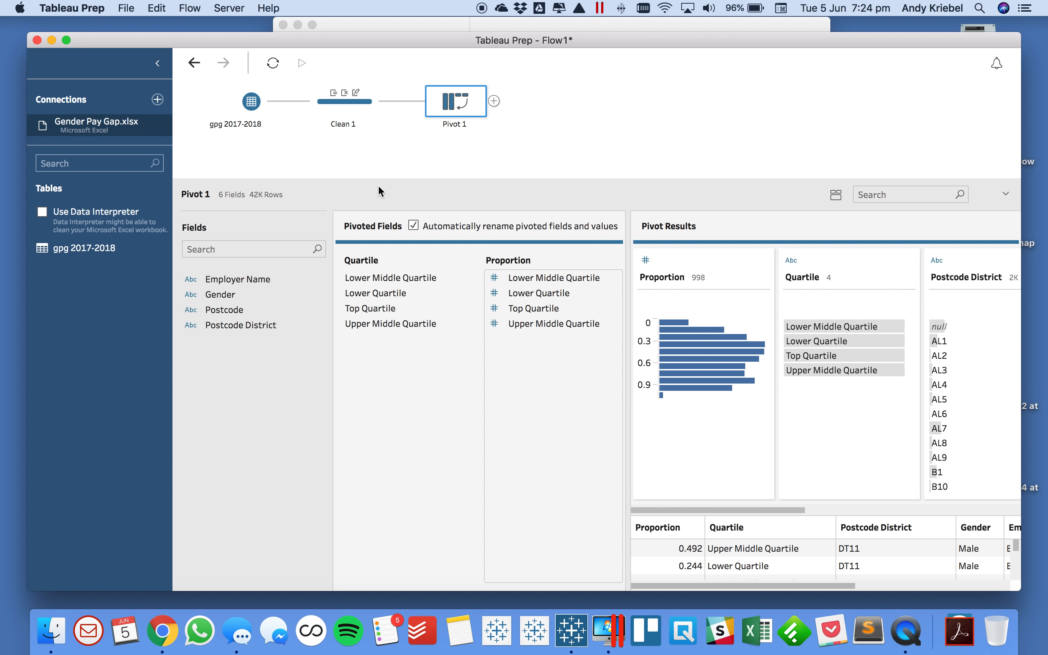
Enlarge the flow area and add a new branch from the gpg 2017-2018 input.
drag(378, 179, 374, 275)
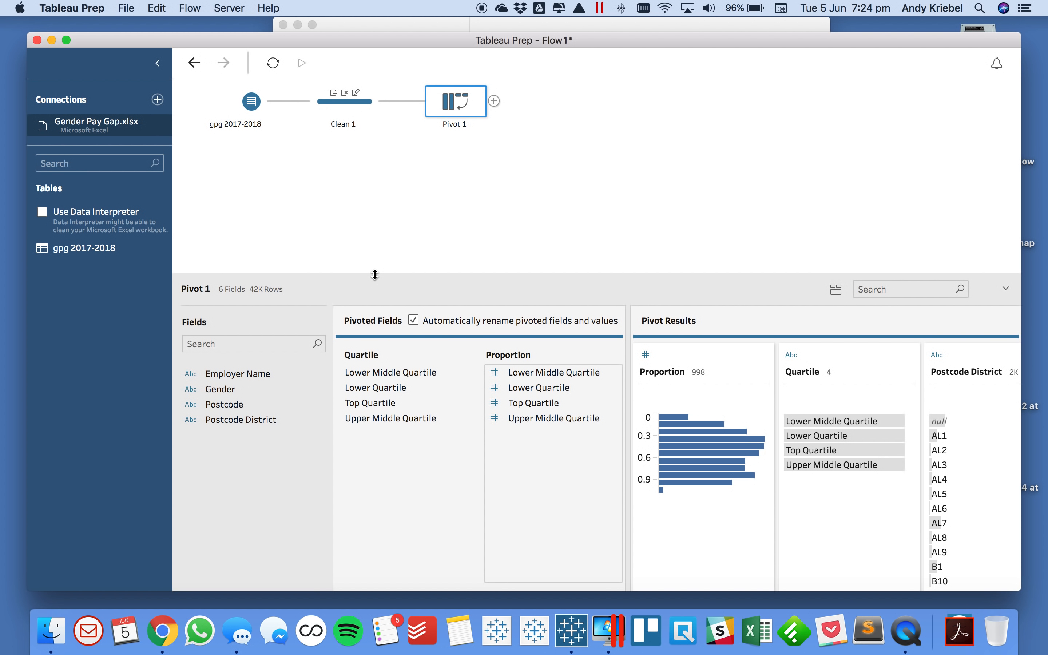
click(264, 102)
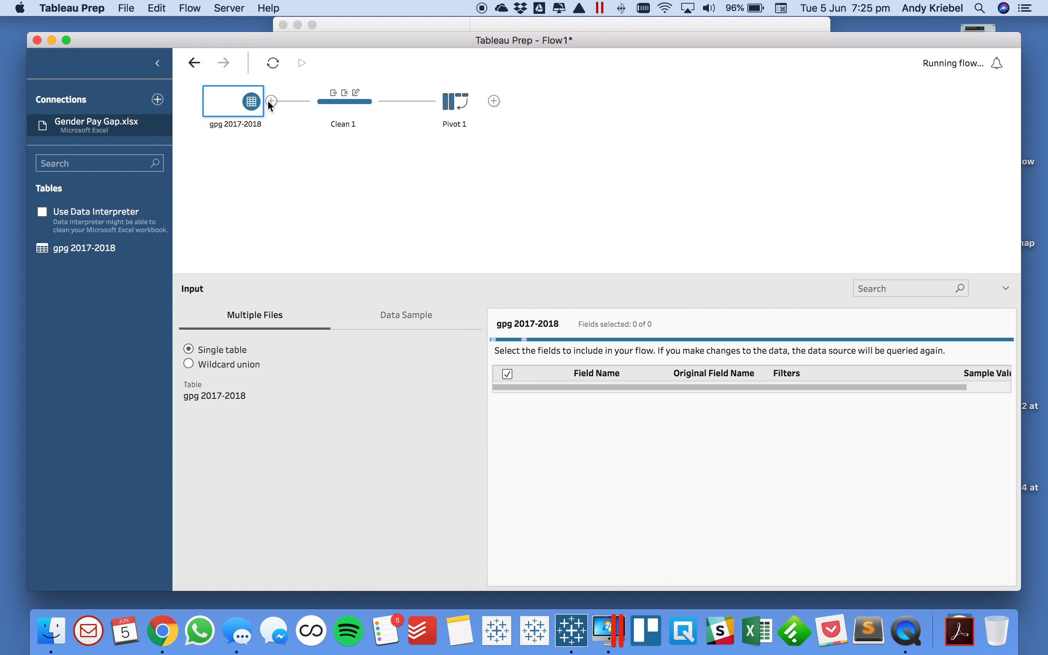
click(272, 101)
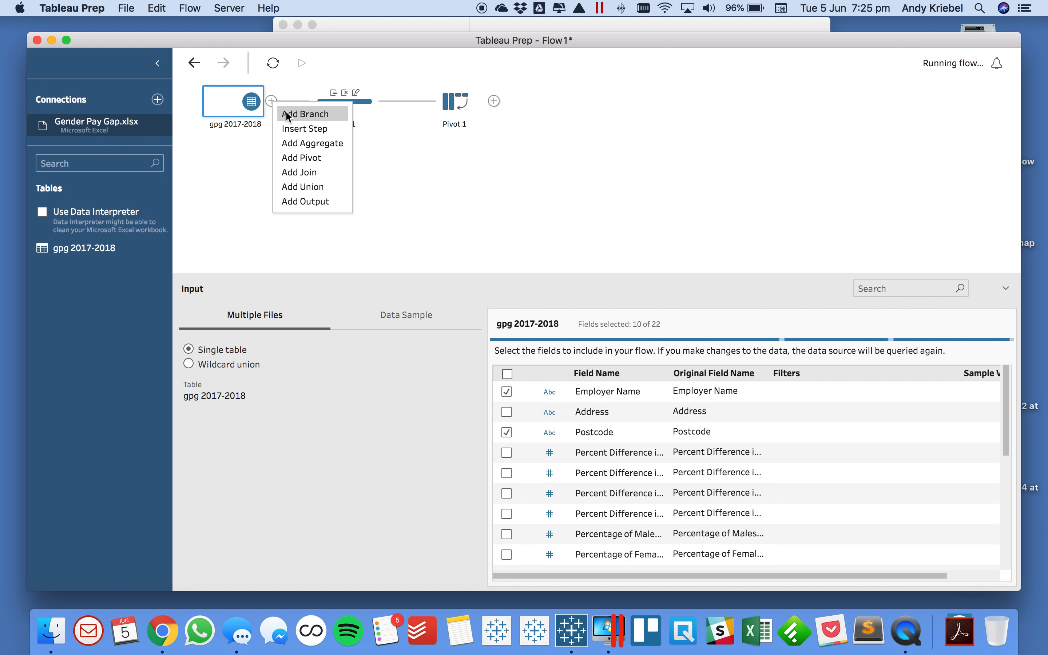
click(287, 114)
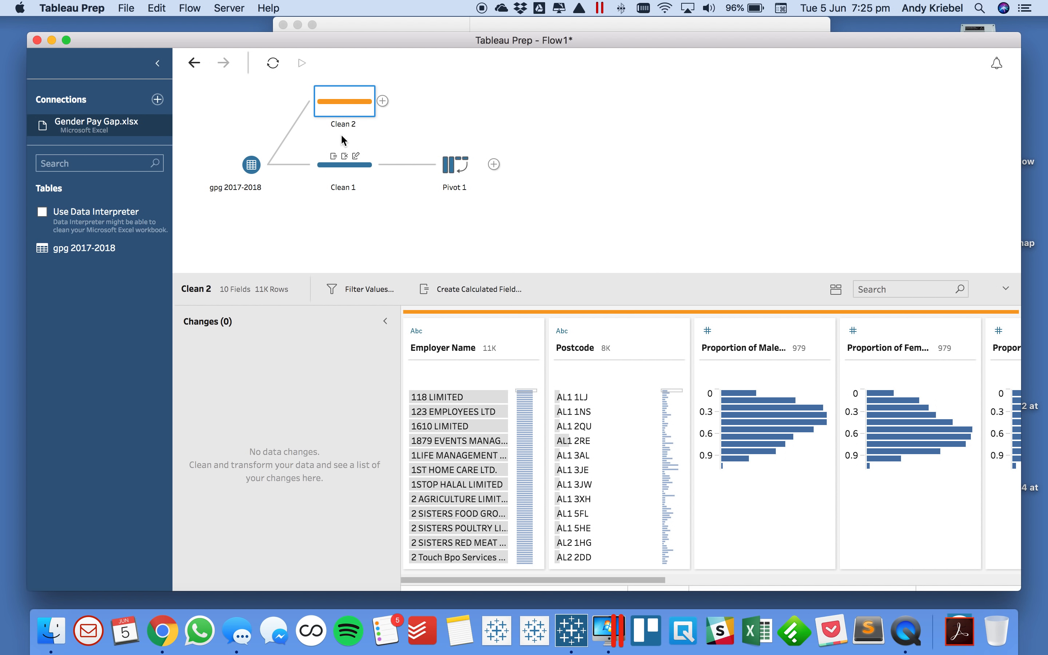
click(341, 172)
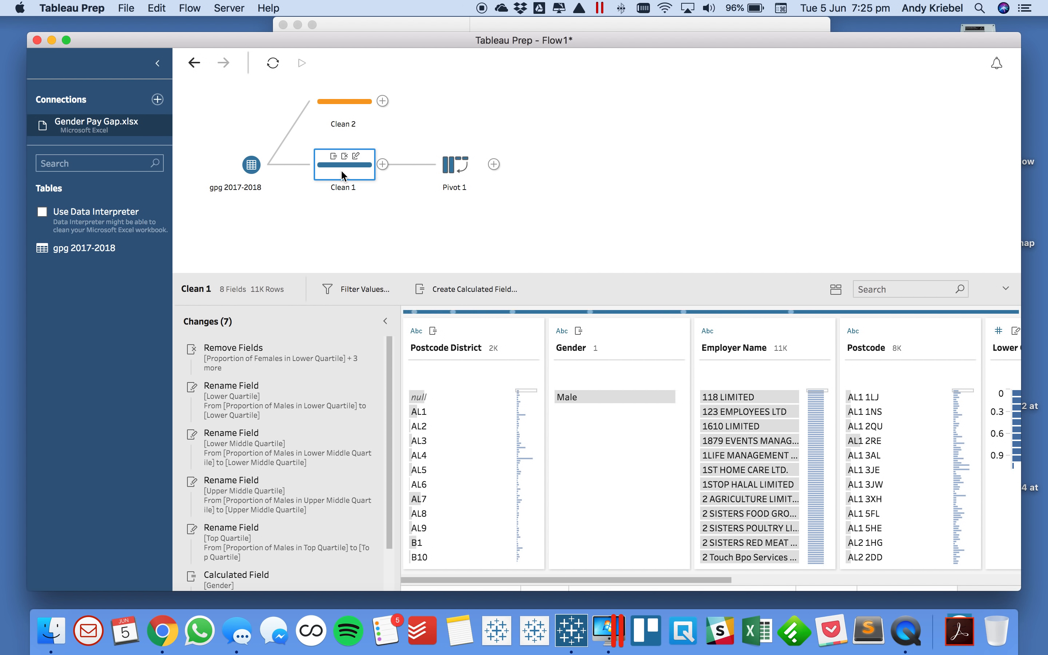
right_click(341, 172)
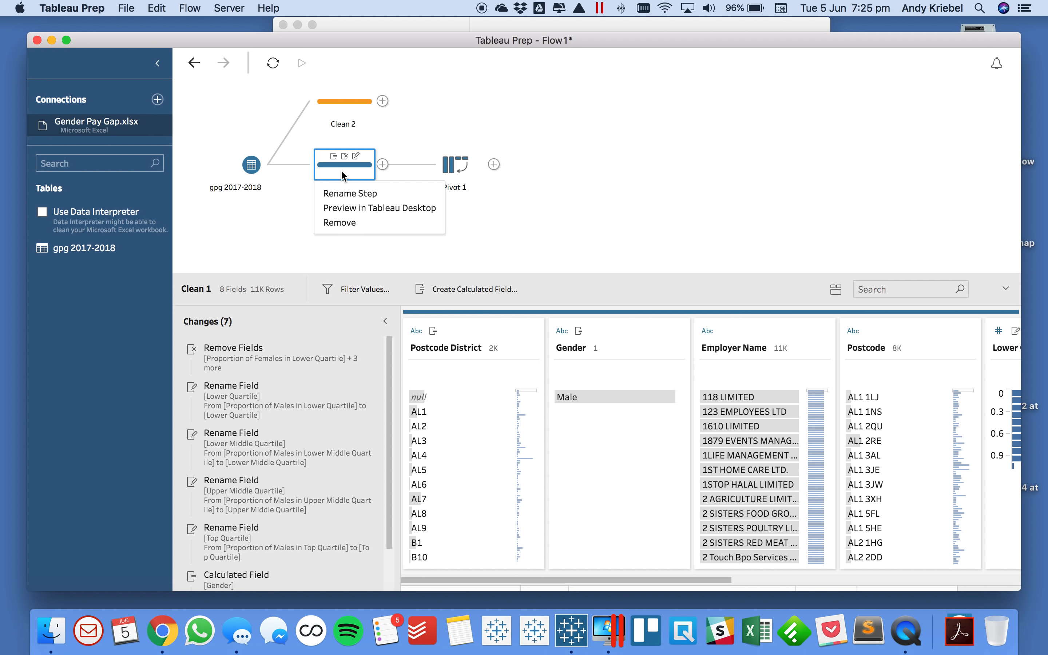
click(468, 110)
click(328, 102)
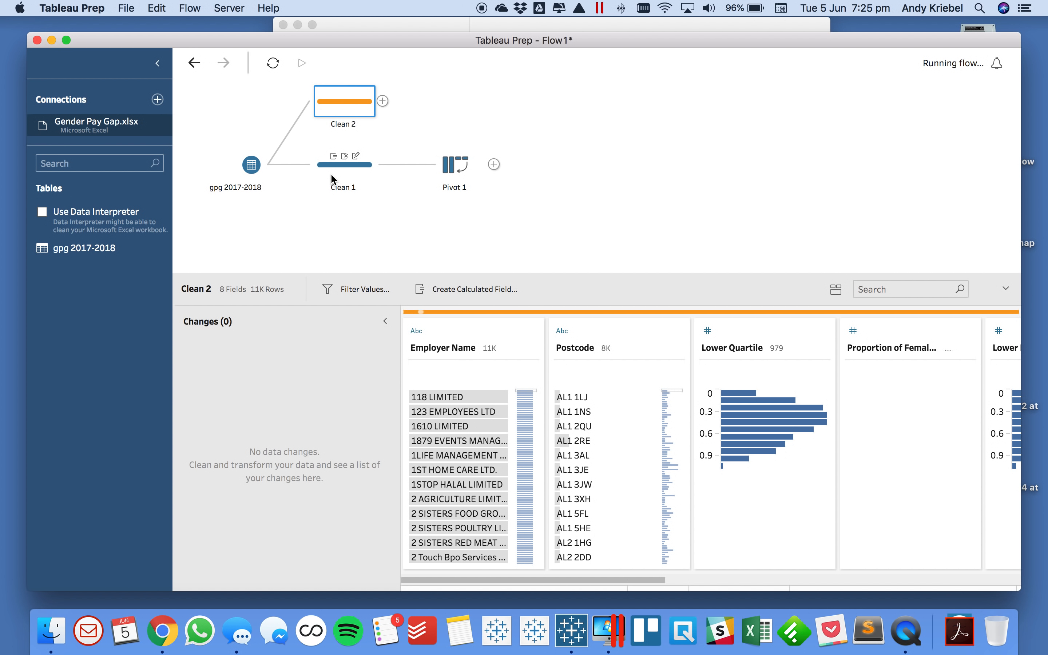
Rename the Clean 1 step as Male Branch.
click(341, 169)
right_click(341, 169)
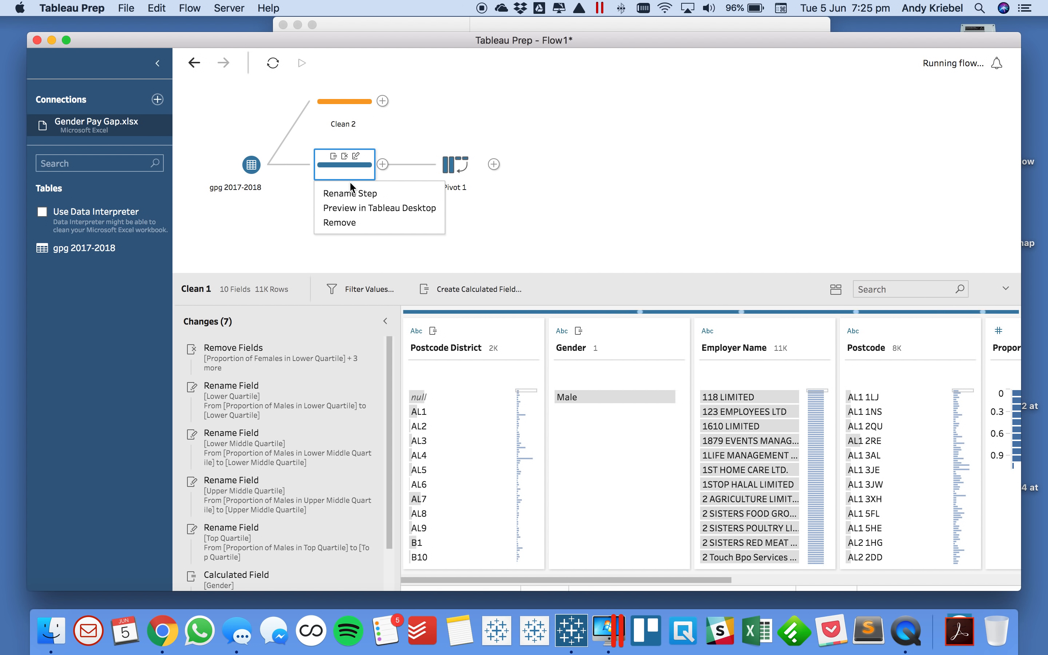
click(349, 192)
text(Ma)
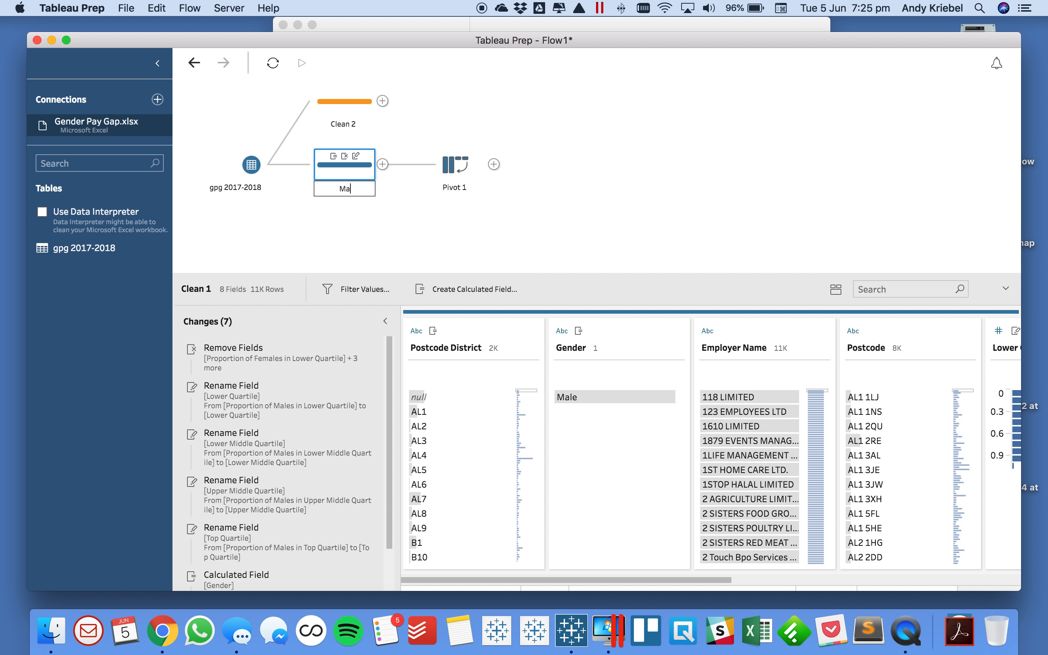
text(le Branch)
key(Return)
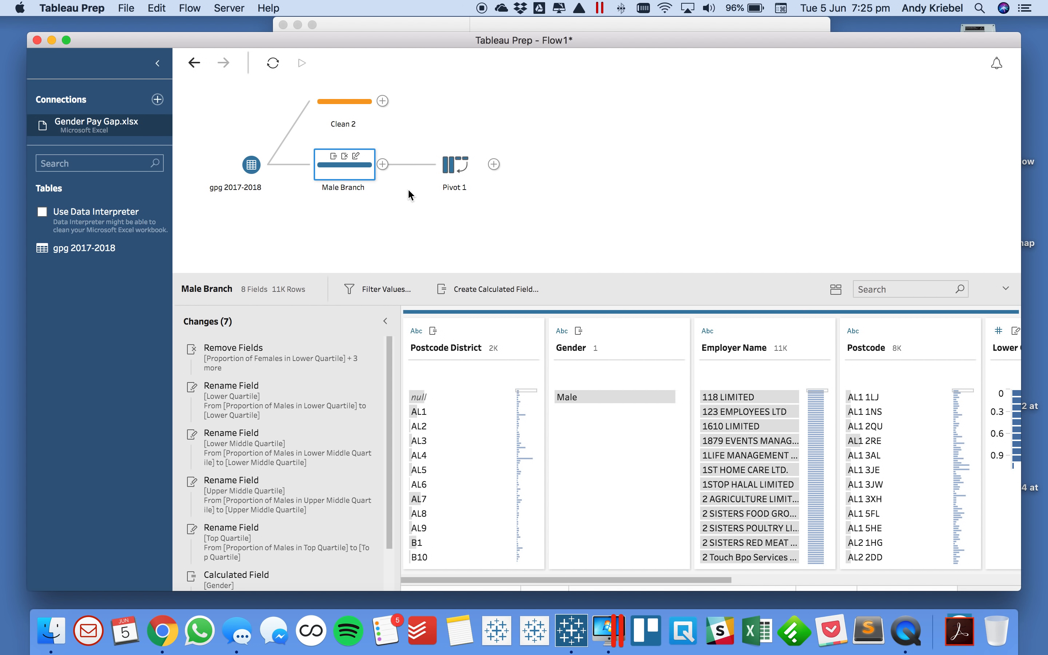
Rename the Clean 2 step as Female Branch.
click(344, 103)
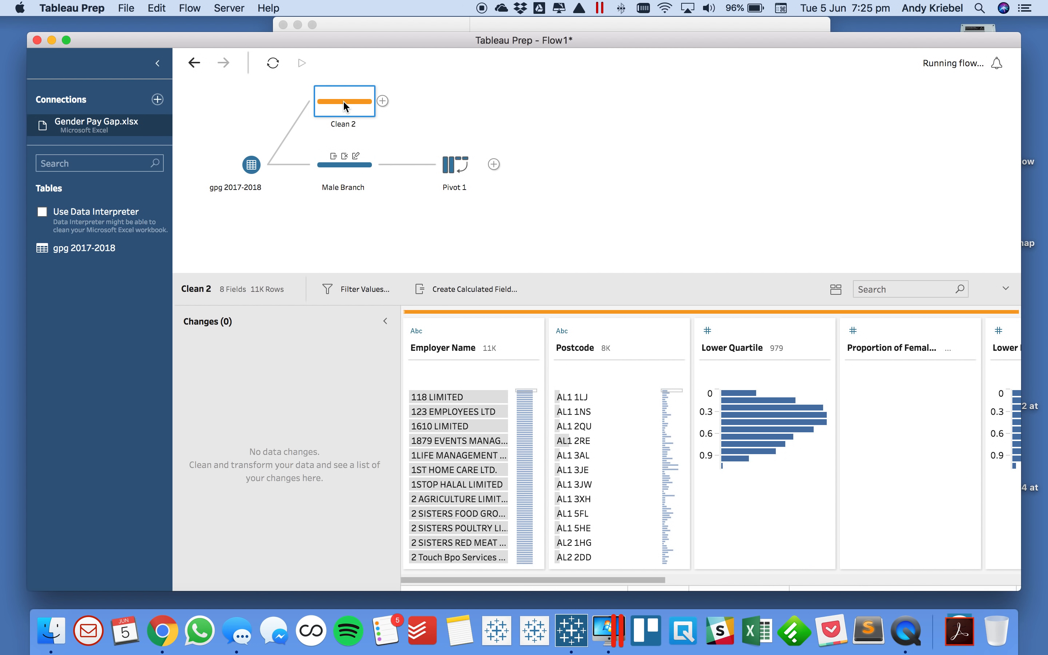
right_click(345, 104)
click(357, 131)
text(Female Branch)
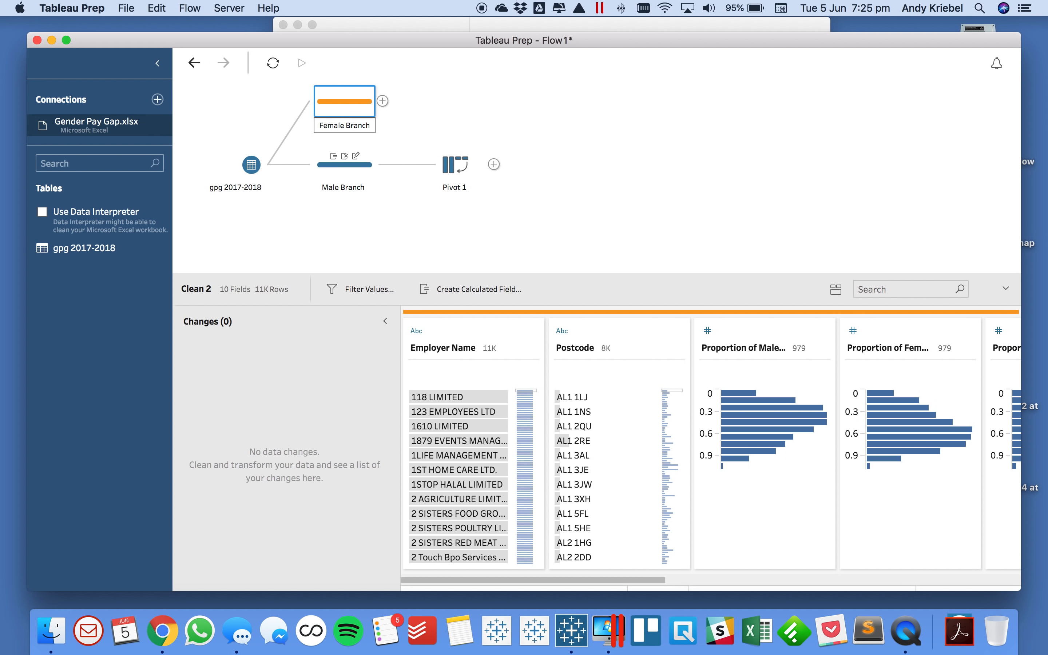
key(Return)
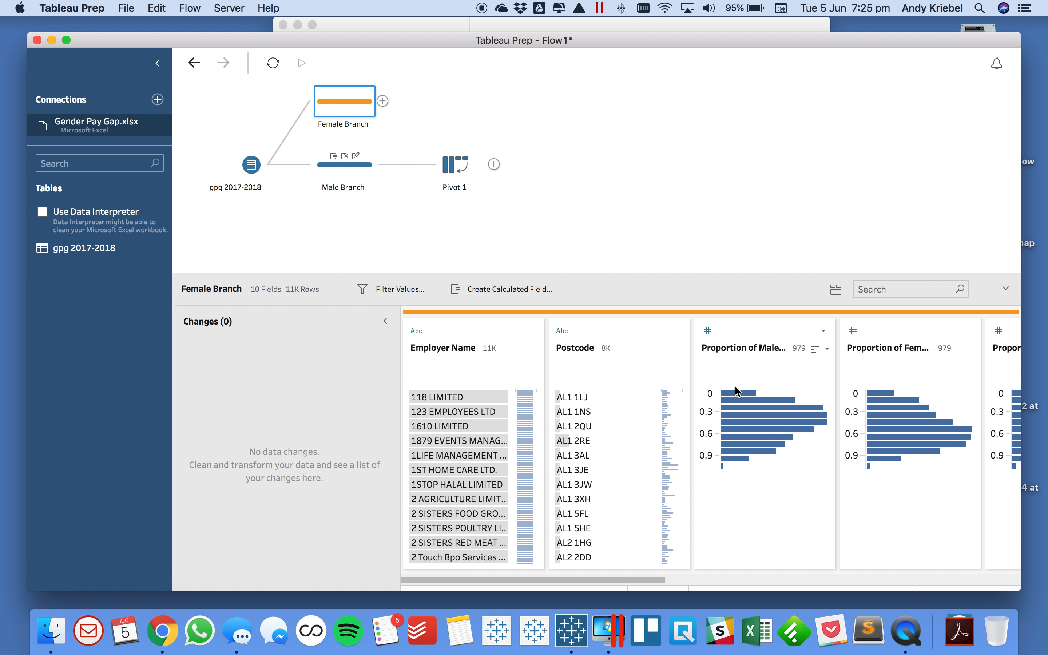
Remove the four Proportion of Males quartile fields from the Female Branch step.
click(751, 338)
scroll(753, 340, right, 5)
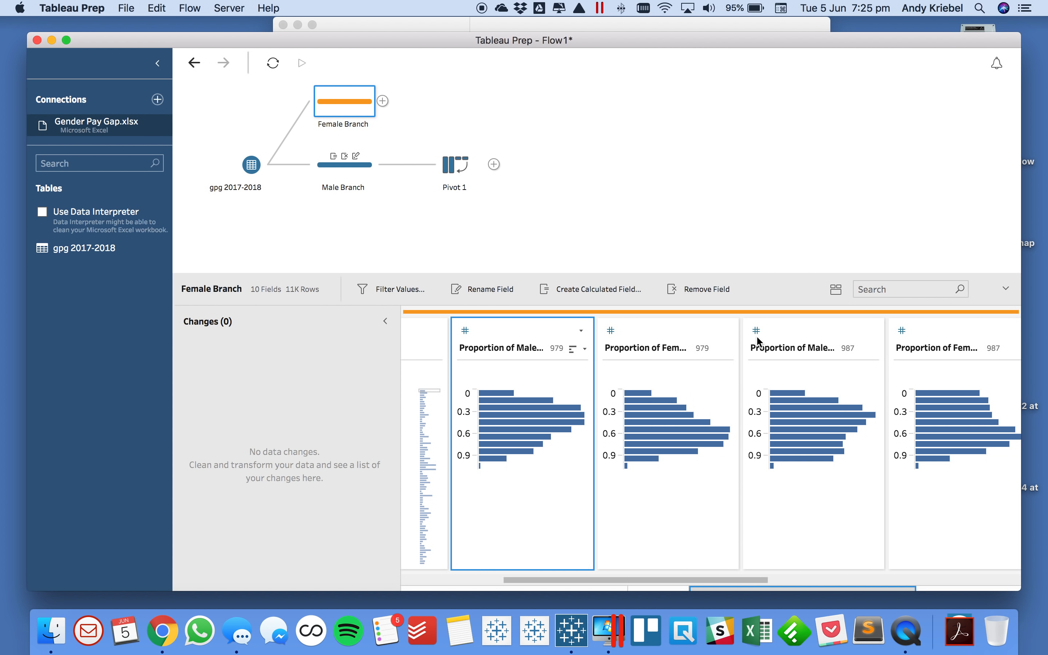
super+click(791, 334)
scroll(791, 338, right, 6)
super+click(780, 338)
scroll(777, 339, right, 4)
scroll(777, 339, right, 2)
super+click(816, 343)
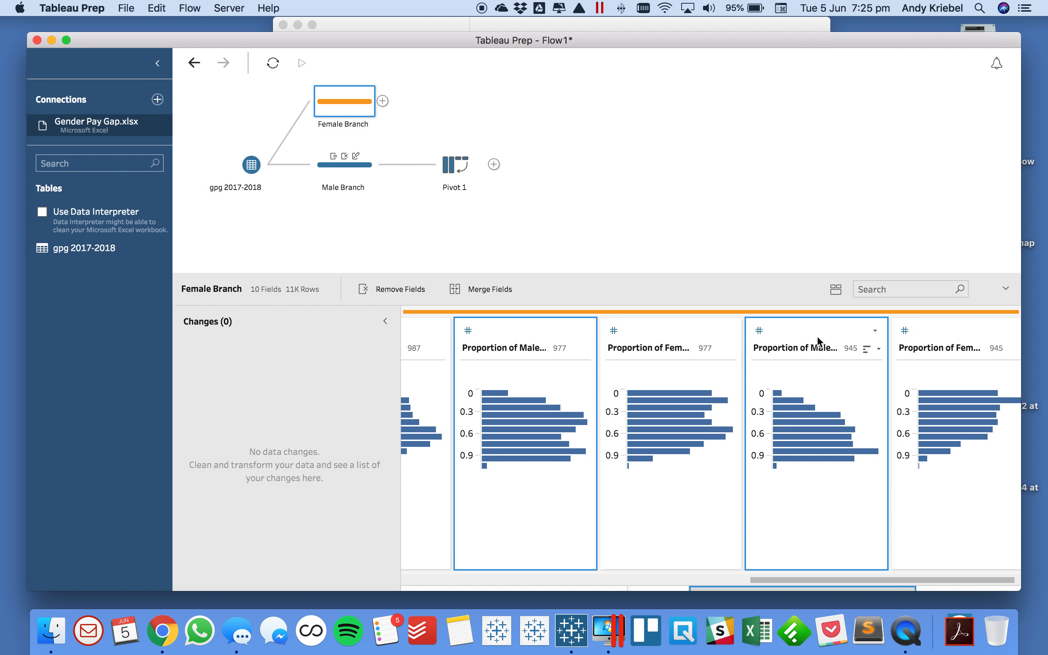
click(875, 332)
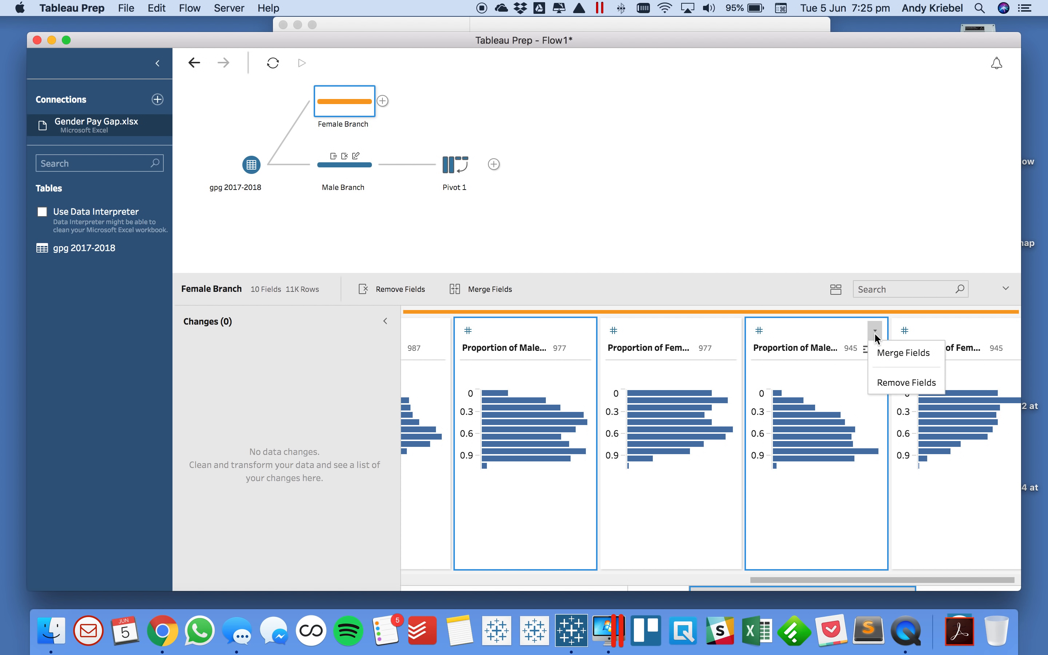
click(892, 382)
Rename the Proportion of Females in Lower Quartile field as Lower Quartile in the Female Branch step.
click(476, 349)
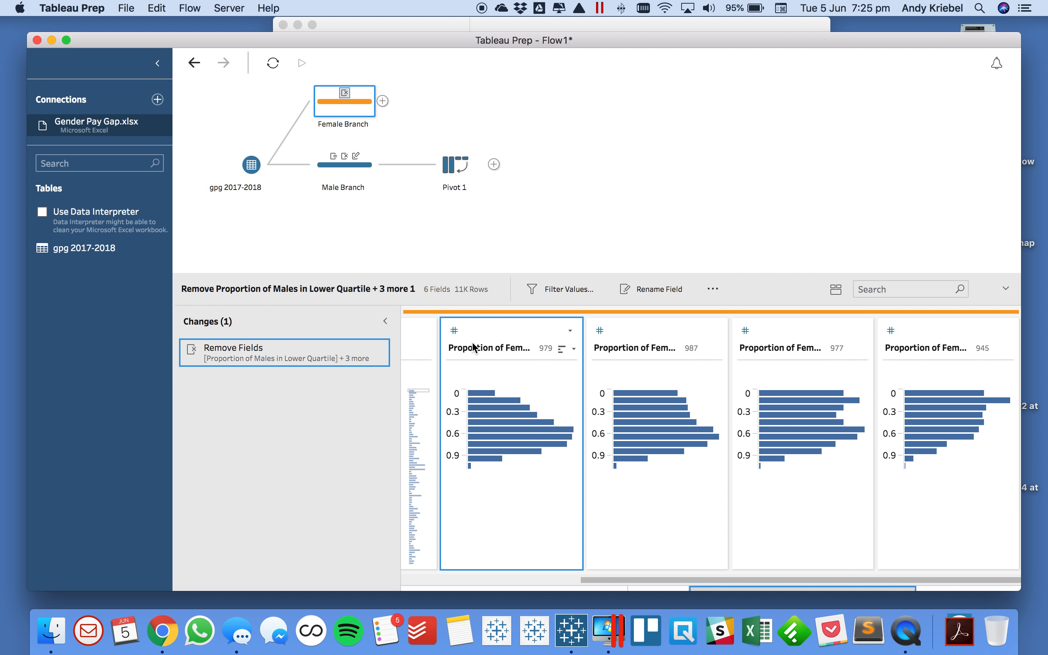
right_click(475, 349)
click(510, 487)
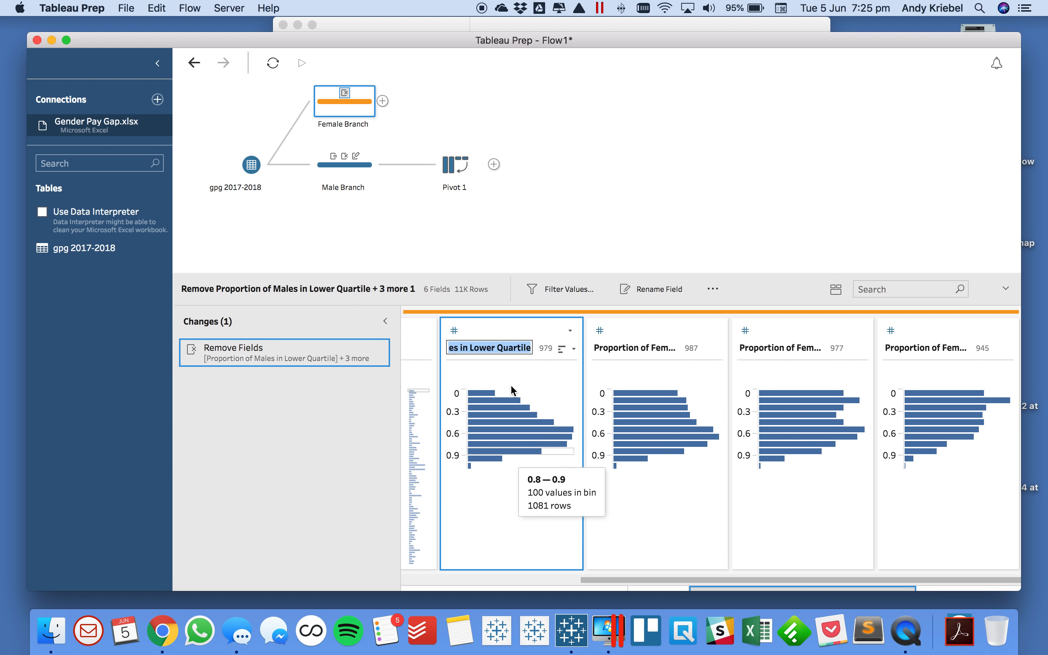
click(472, 348)
key(super+shift+Left)
key(BackSpace)
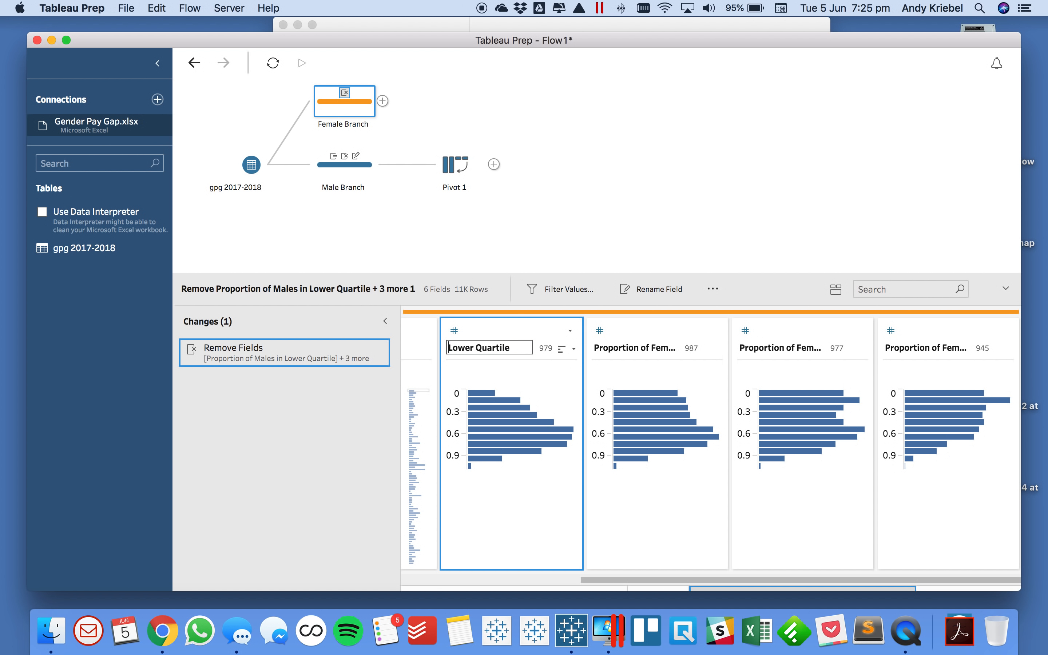
Rename the Proportion of Females in Lower Middle Quartile field as Lower Middle Quartile.
click(640, 346)
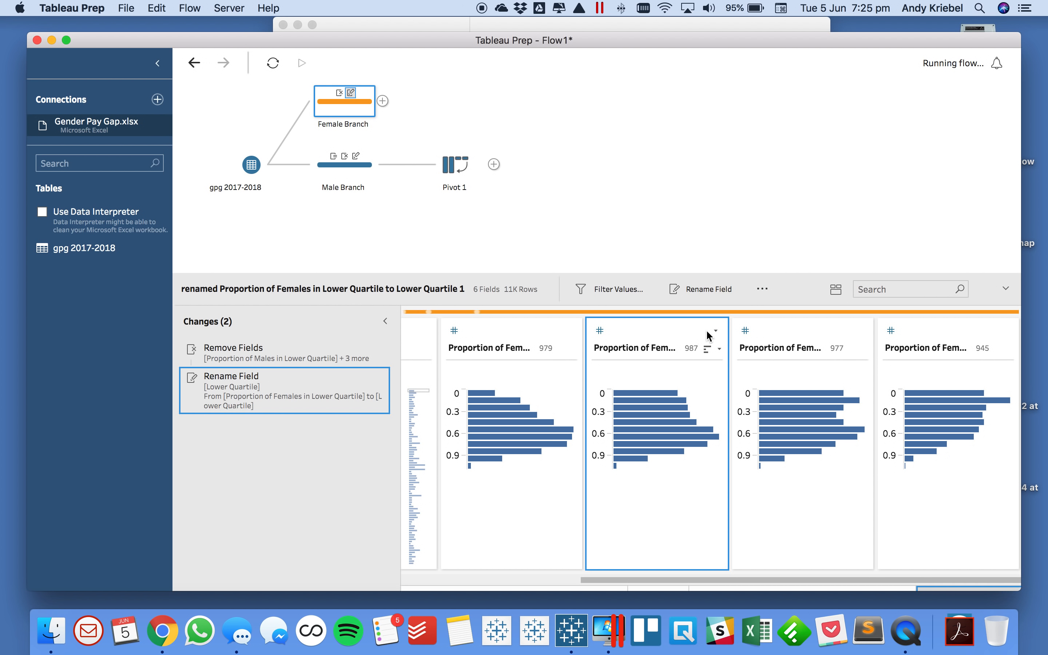
click(716, 332)
click(722, 485)
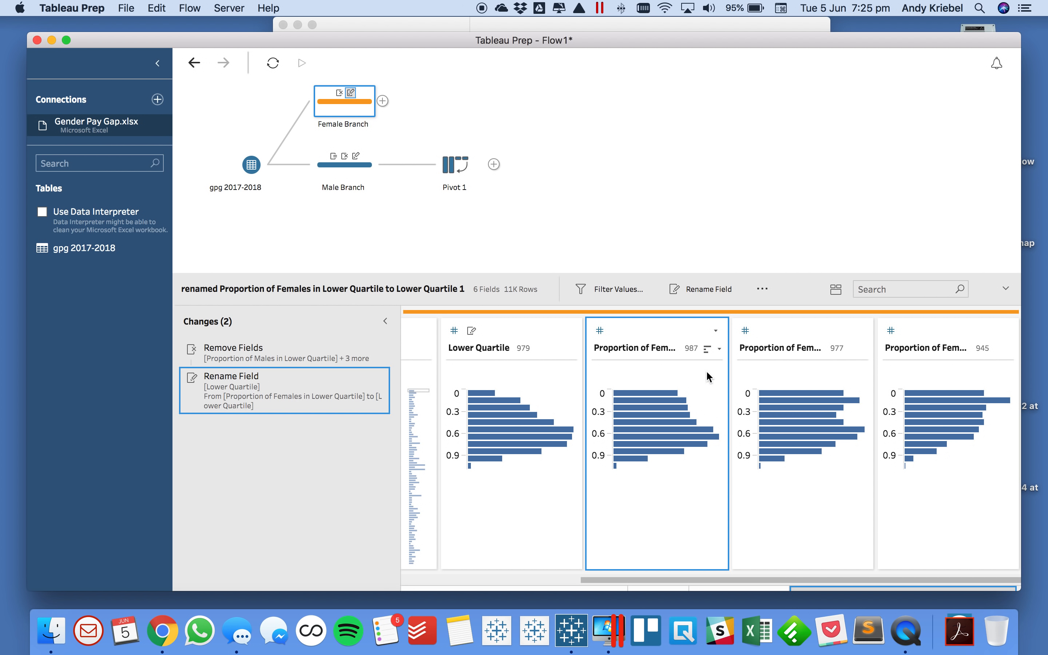
click(604, 348)
key(Left)
key(Left)
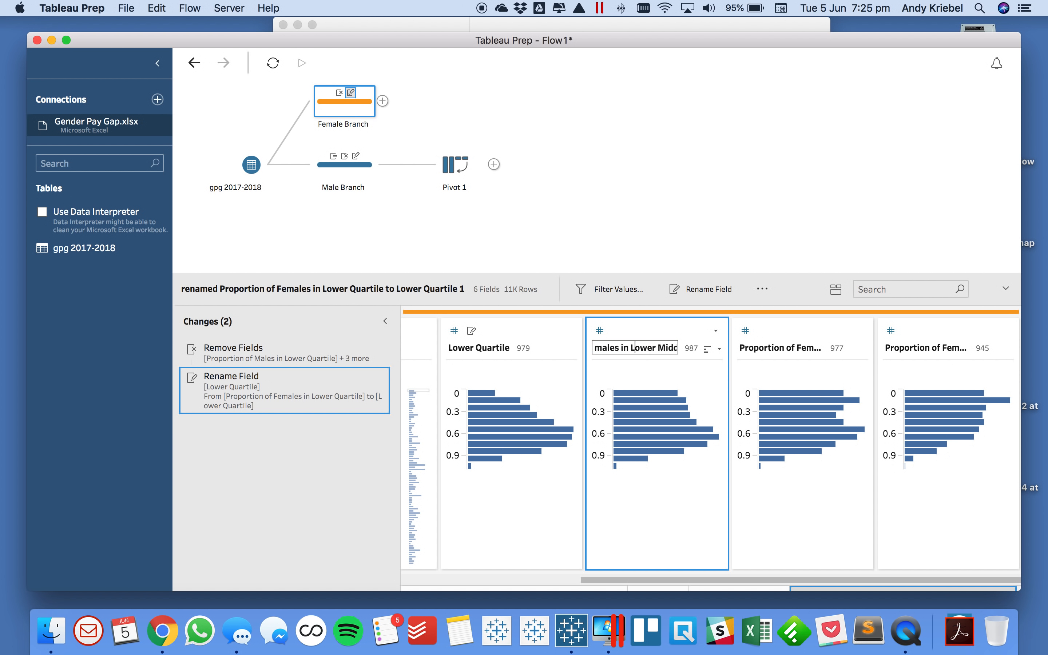
key(shift+super+Left)
key(BackSpace)
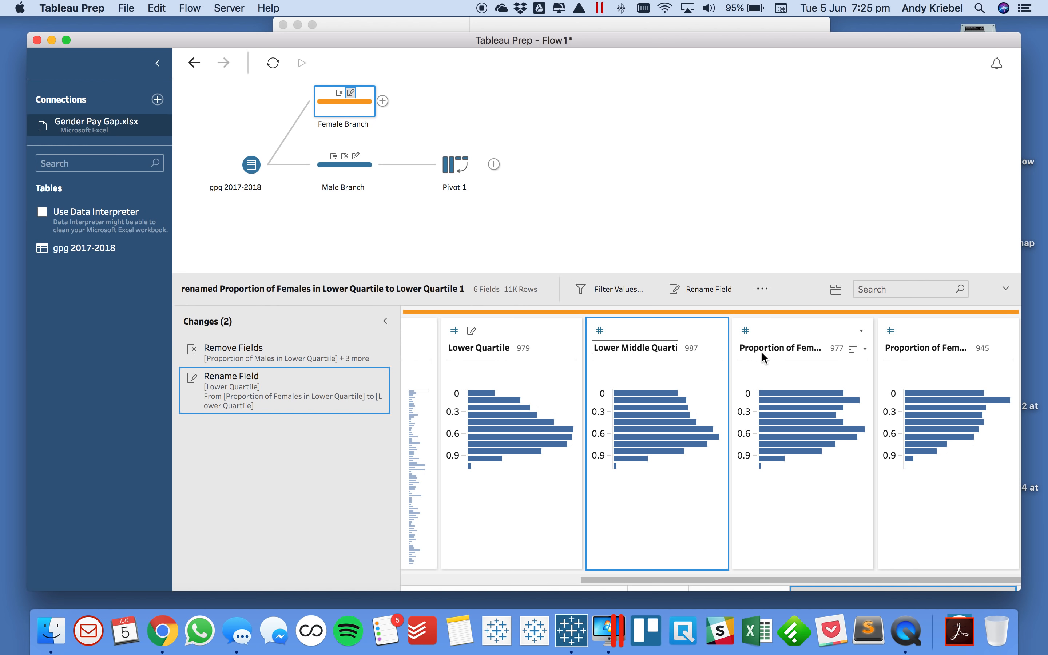
key(Return)
Rename the Proportion of Females in Upper Middle Quartile field as Upper Middle Quartile.
click(861, 330)
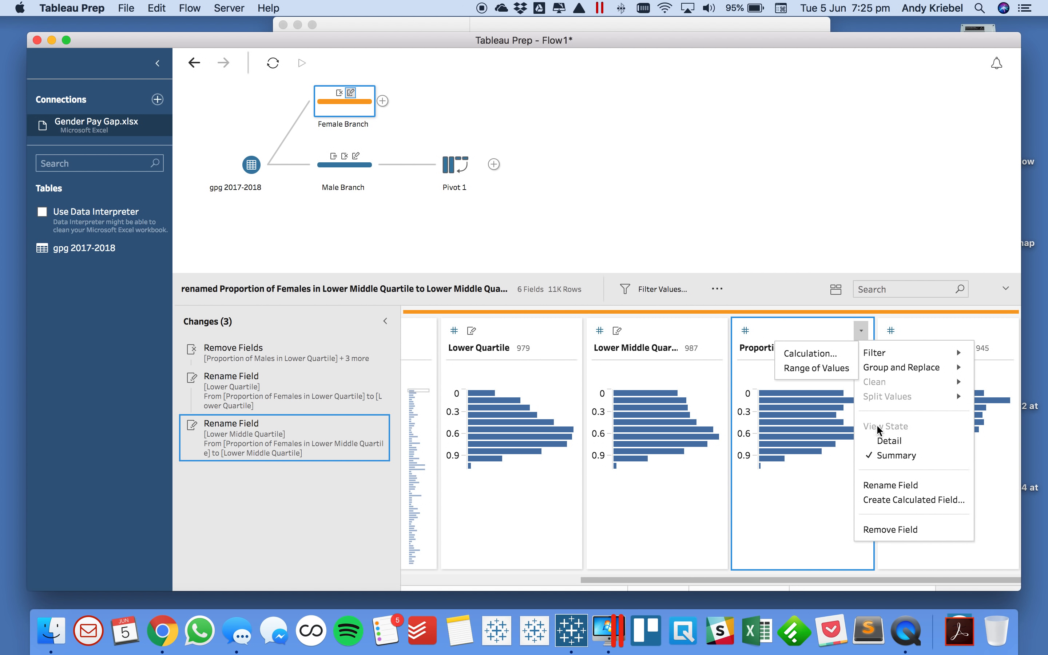
click(883, 486)
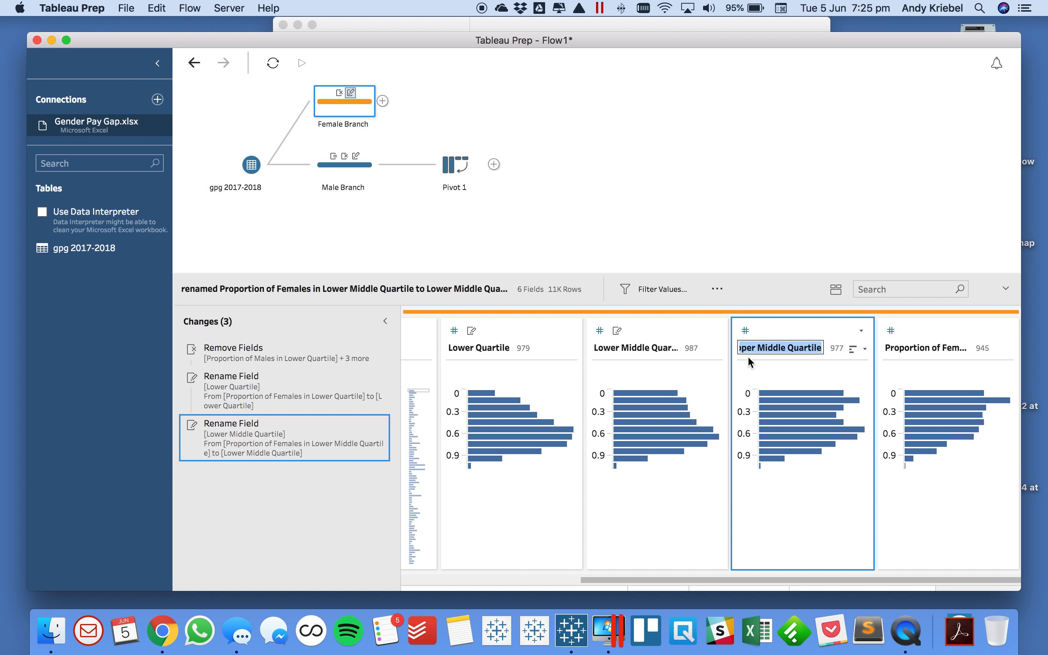
click(747, 342)
key(shift+alt+Left)
key(shift+alt+Left)
key(shift+alt+Left)
key(shift+alt+Left)
key(BackSpace)
key(Return)
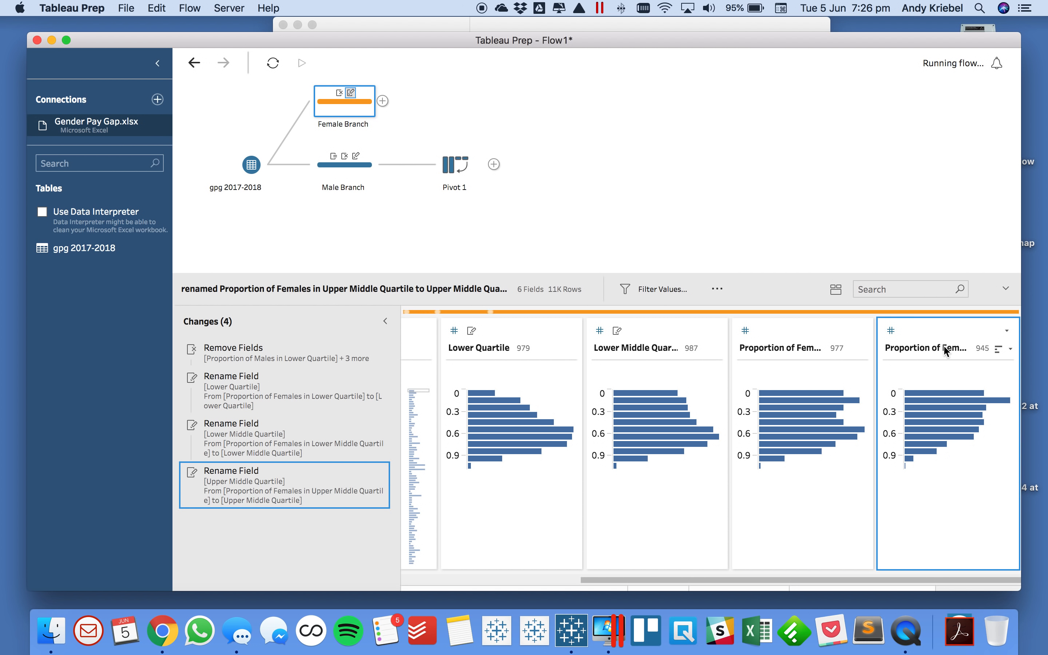
Rename the Proportion of Females in Top Quartile field as Top Quartile in the Female Branch step.
right_click(941, 353)
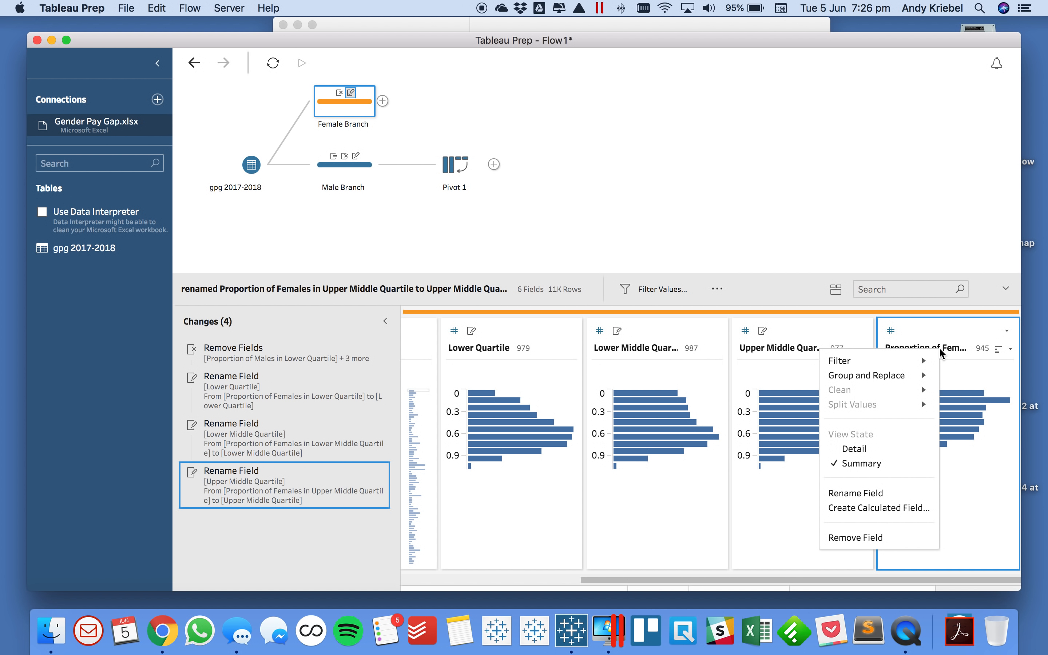
click(891, 494)
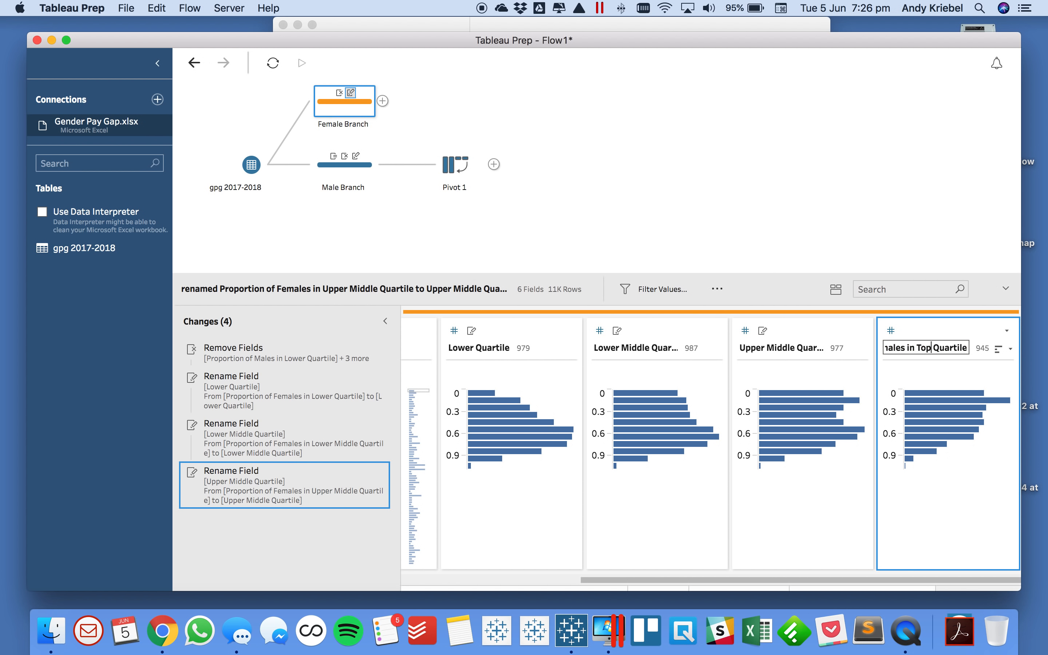
key(shift+super+Left)
key(BackSpace)
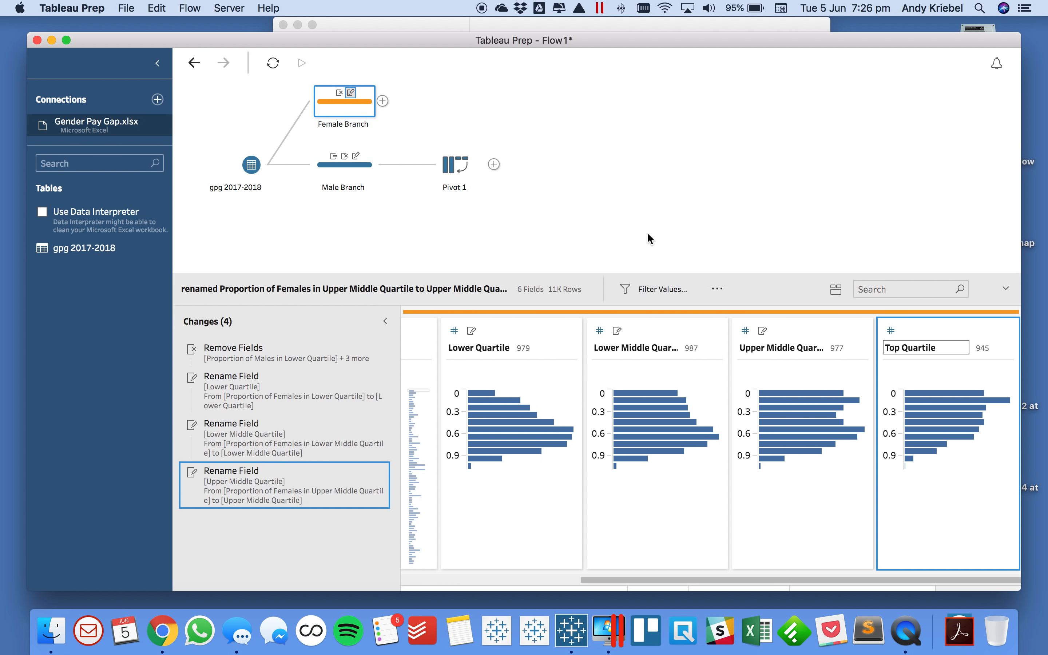
key(Return)
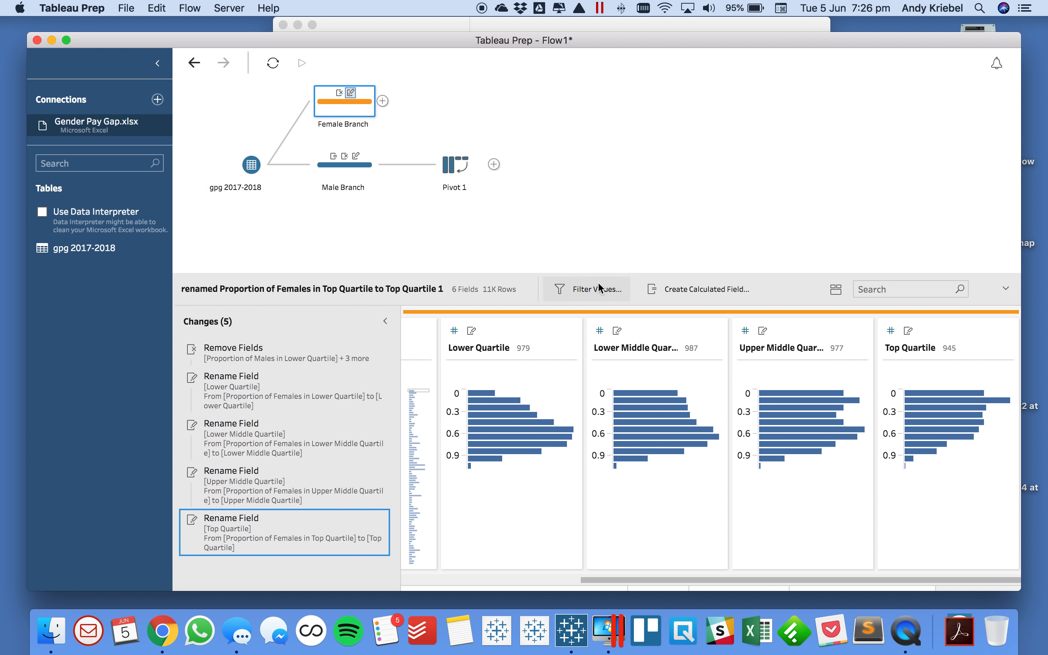
Create a calculated field named Gender with the value 'Female' in the Female Branch step.
click(677, 289)
text(Gender)
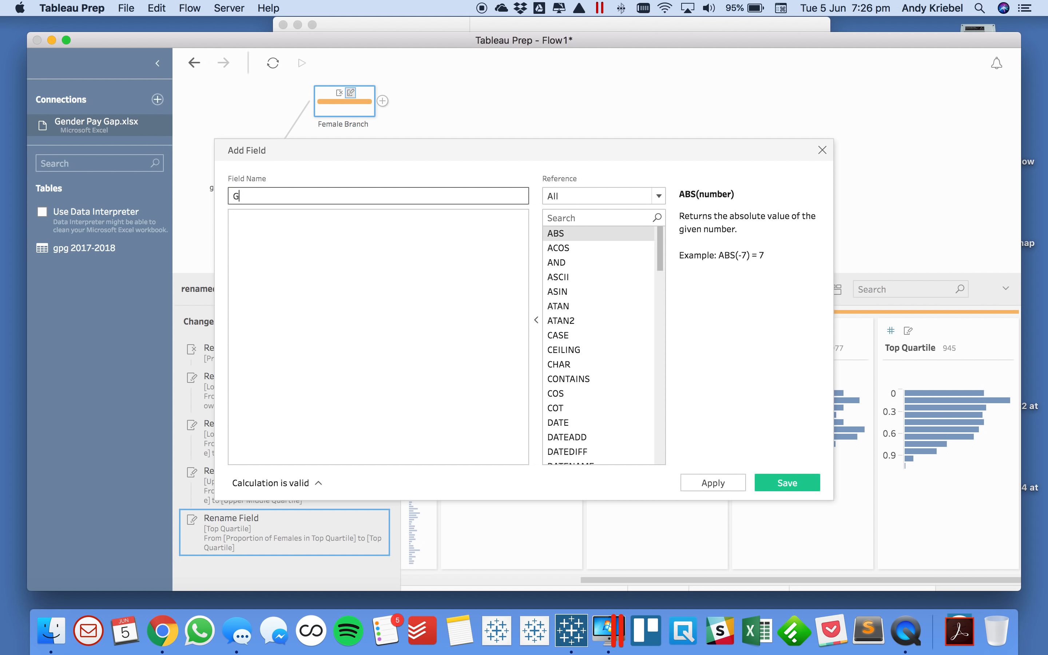
key(Tab)
text('F)
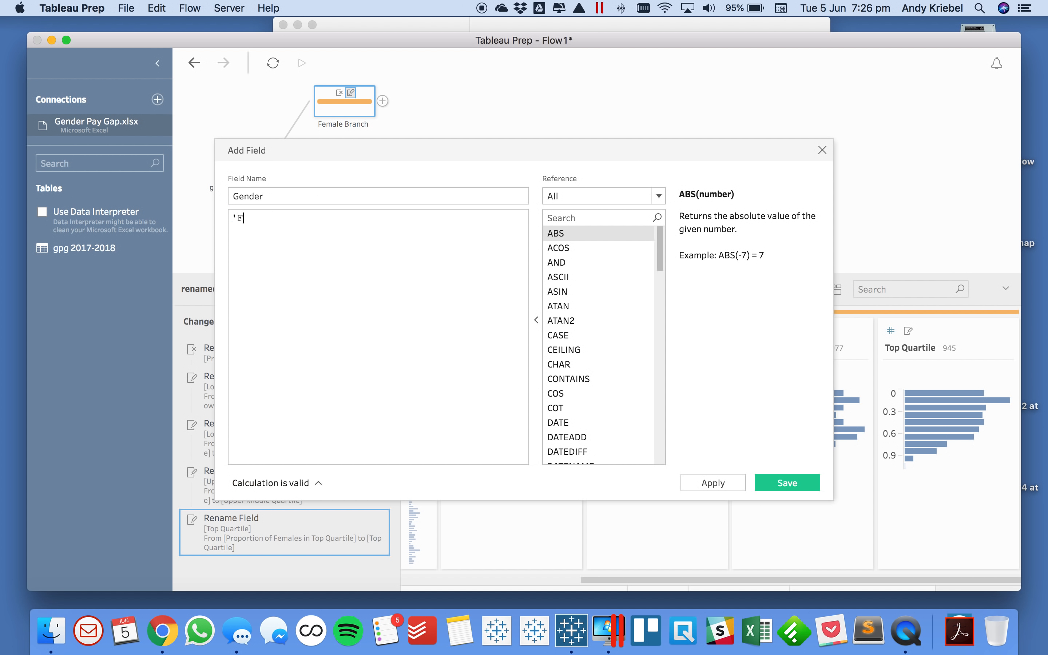
text(emale")
key(BackSpace)
text(')
click(784, 483)
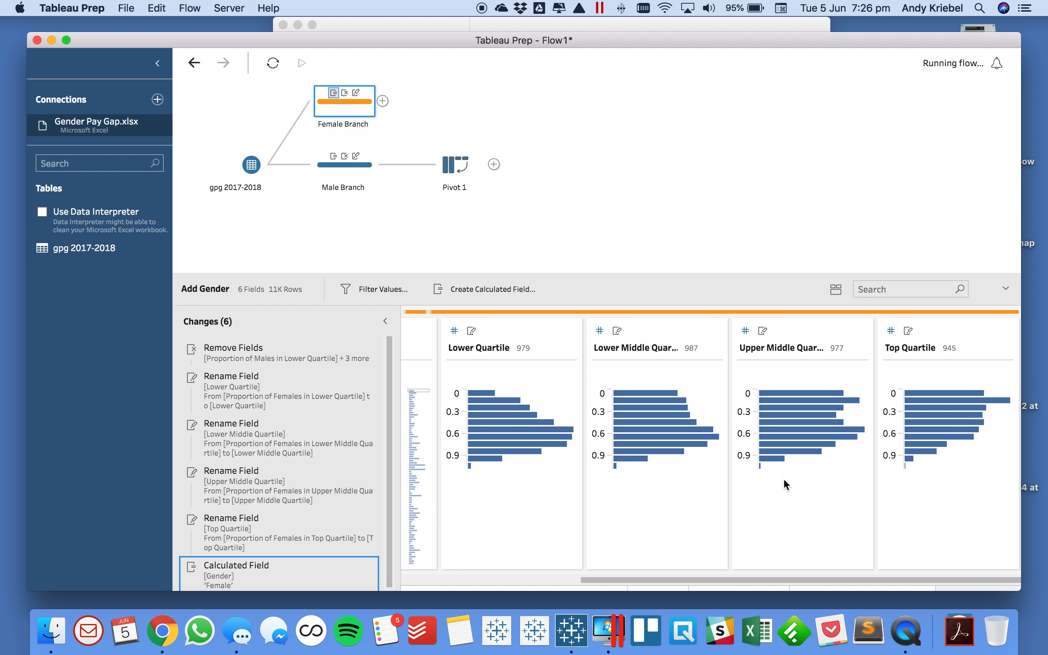
Create a calculated field named Postcode District in the Female Branch with the formula LEFT([Postcode],FIND([Postcode]," ")).
click(485, 289)
text(Postcode Distr)
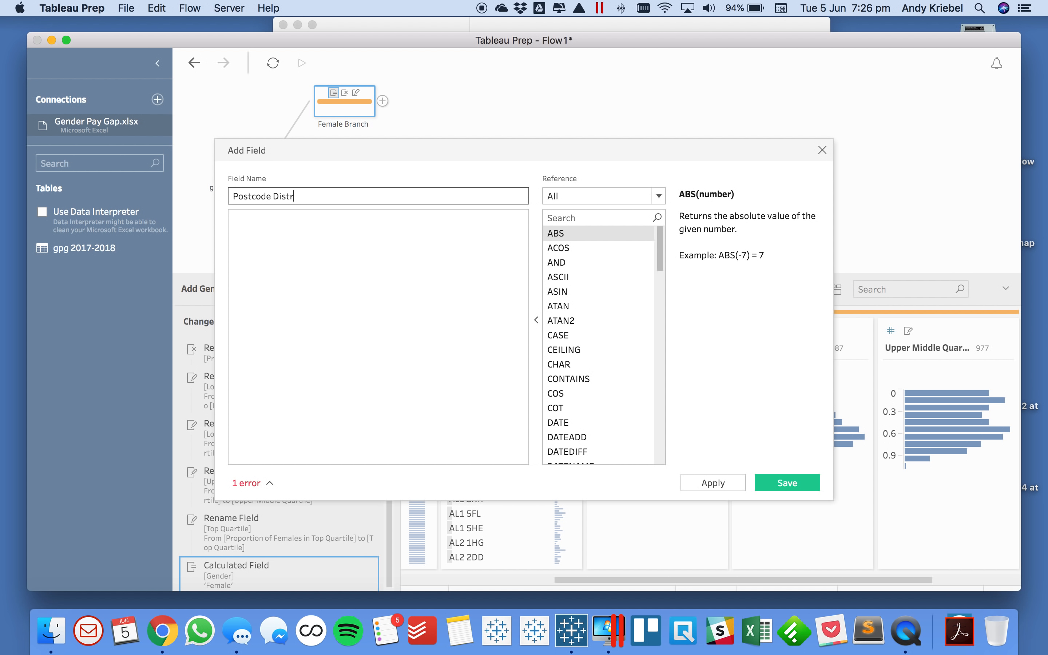
text(ict)
key(Tab)
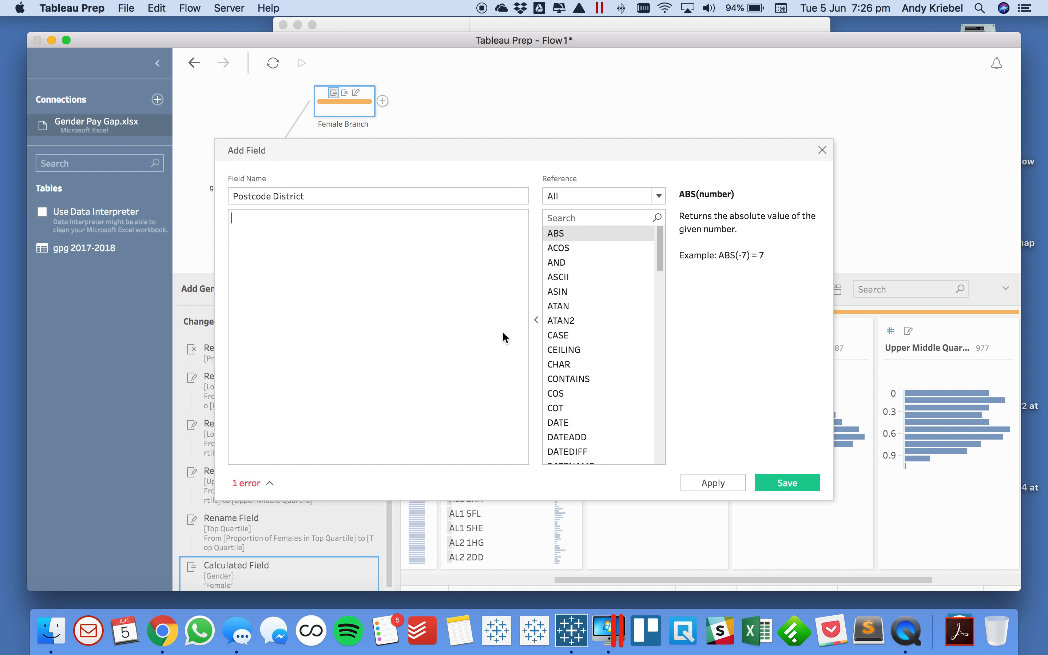
text(left)
key(Return)
text(pos)
key(Return)
text(,f)
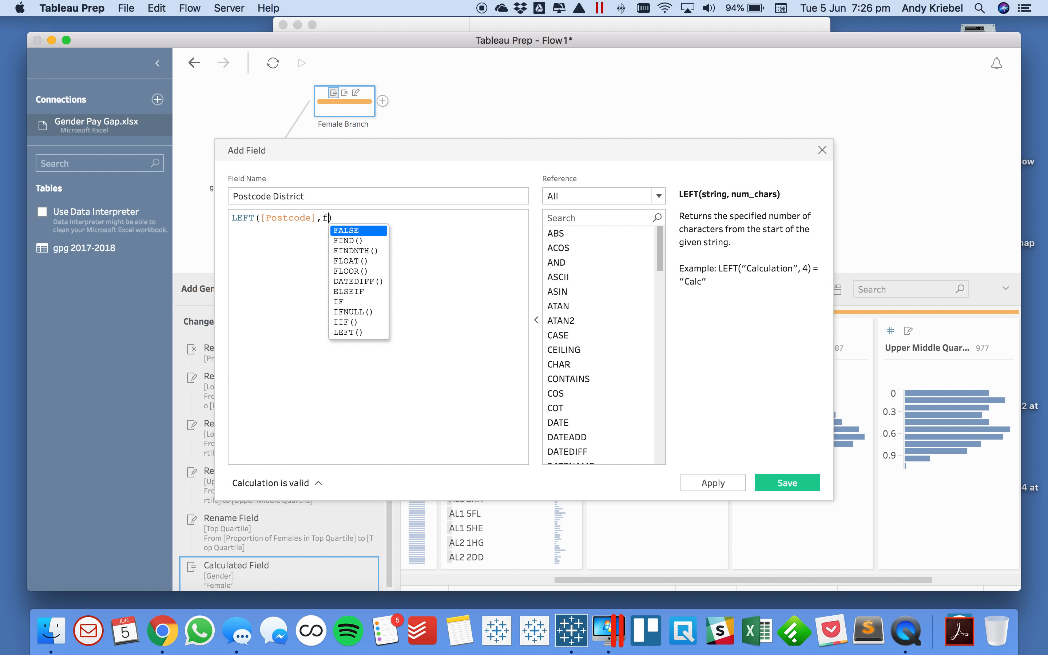
key(Return)
text(posst)
key(Return)
key(BackSpace)
key(BackSpace)
key(BackSpace)
key(Return)
text(,")
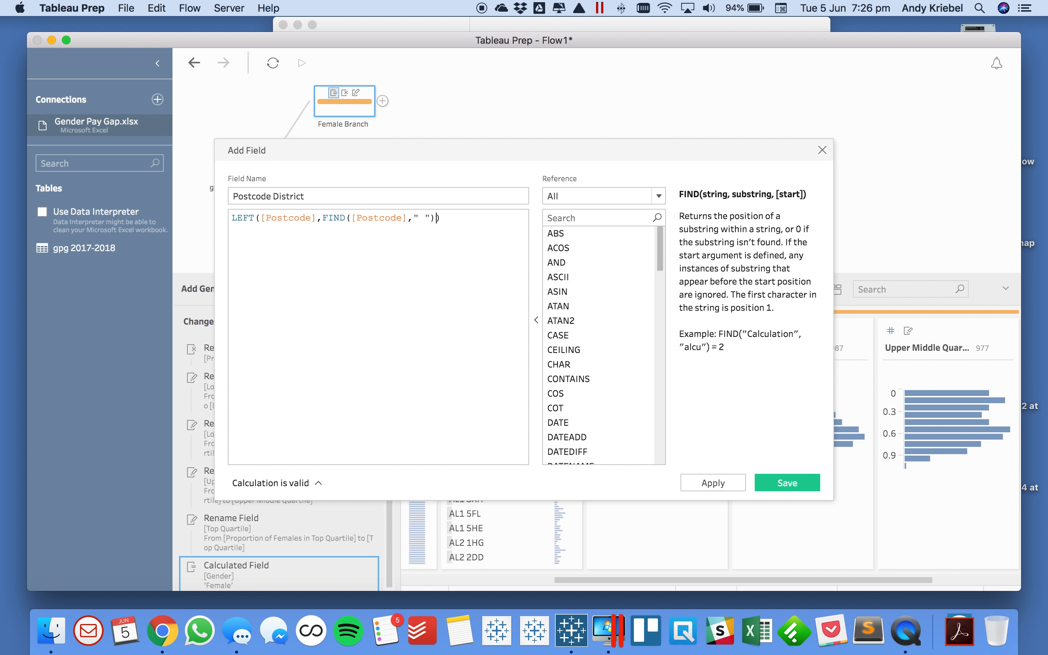
click(785, 486)
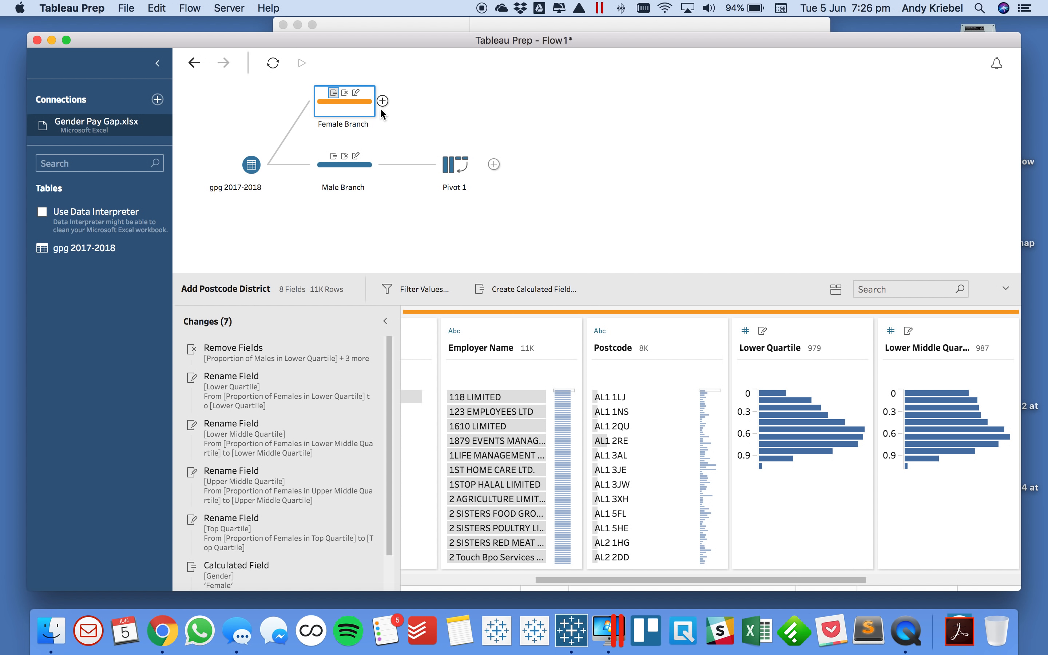
Review the list of changes in the Male Branch step for comparison with the Female Branch.
click(346, 169)
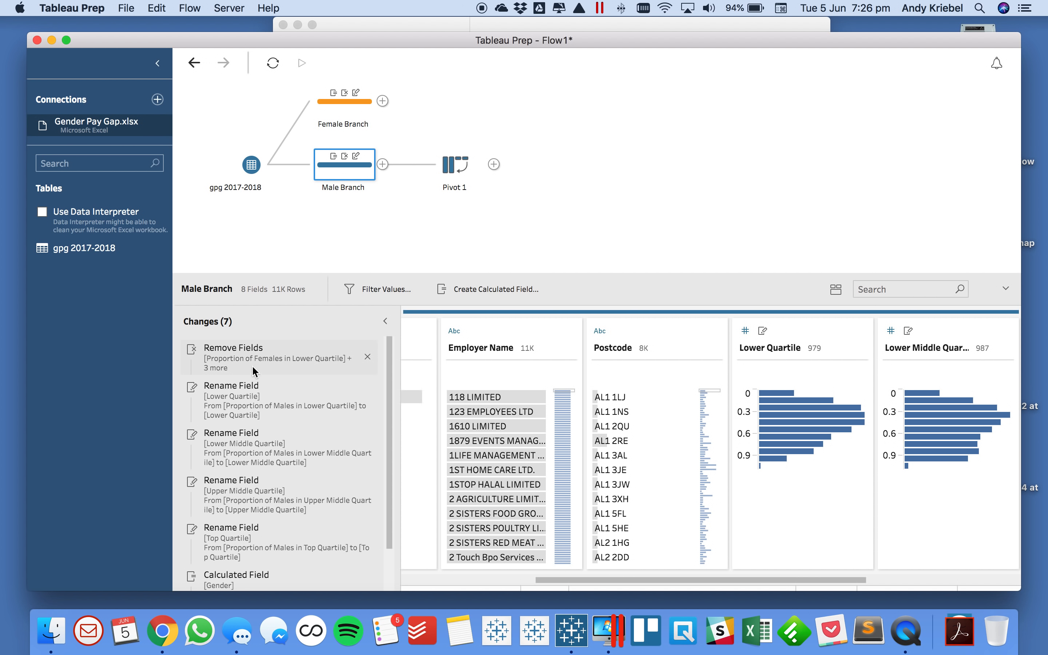
scroll(251, 498, down, 2)
scroll(251, 511, down, 1)
scroll(251, 509, up, 3)
Add a pivot after the Female Branch step and pivot the Lower Middle, Lower, Top and Upper Middle Quartile fields.
click(370, 115)
click(382, 100)
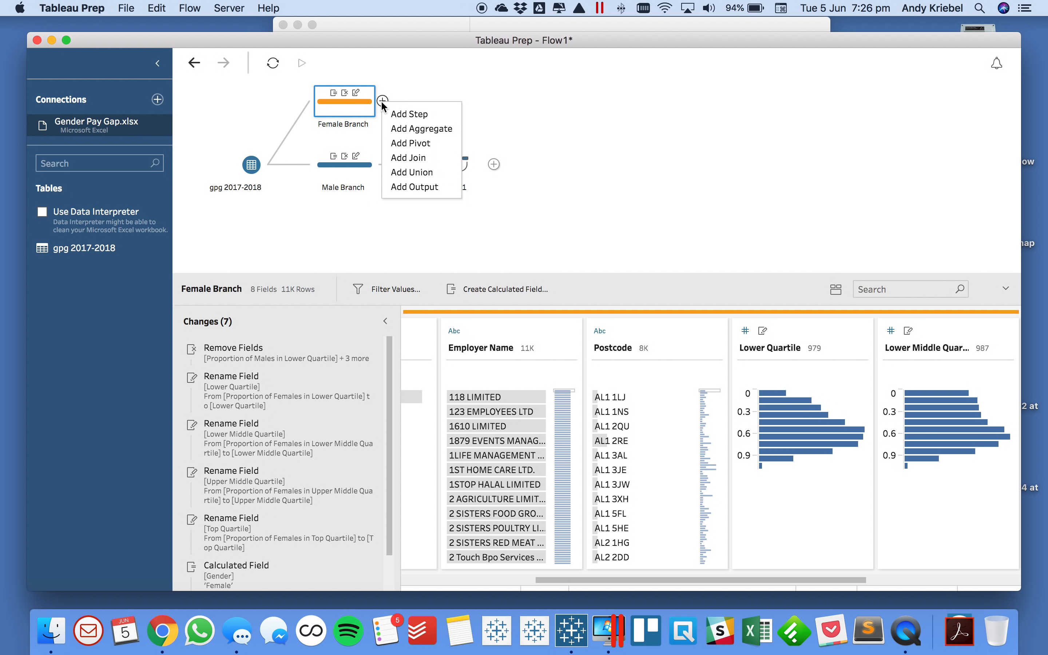
click(427, 143)
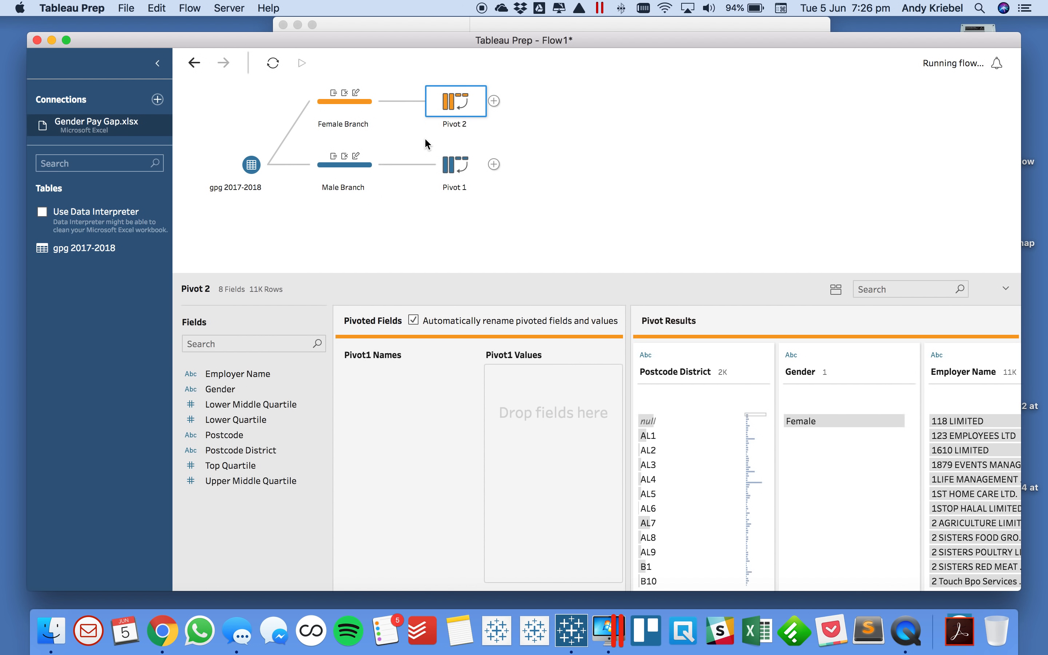
click(237, 410)
super+click(236, 422)
super+click(236, 469)
super+click(239, 482)
drag(252, 405, 520, 424)
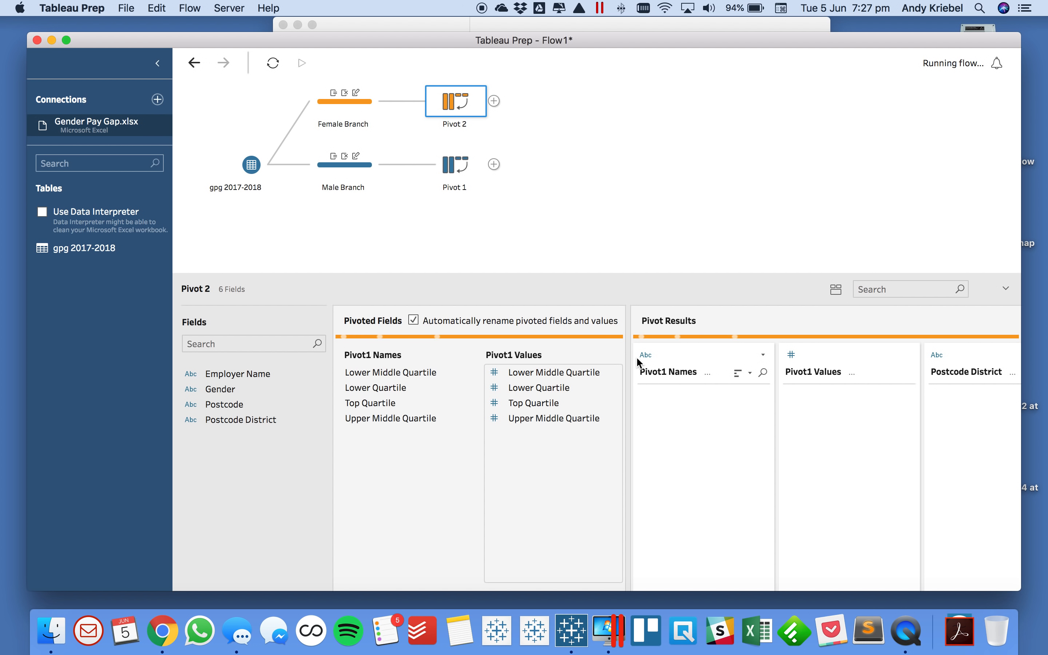
Rename the Pivot1 Names field as Quartile in the Female Branch's pivot.
right_click(653, 366)
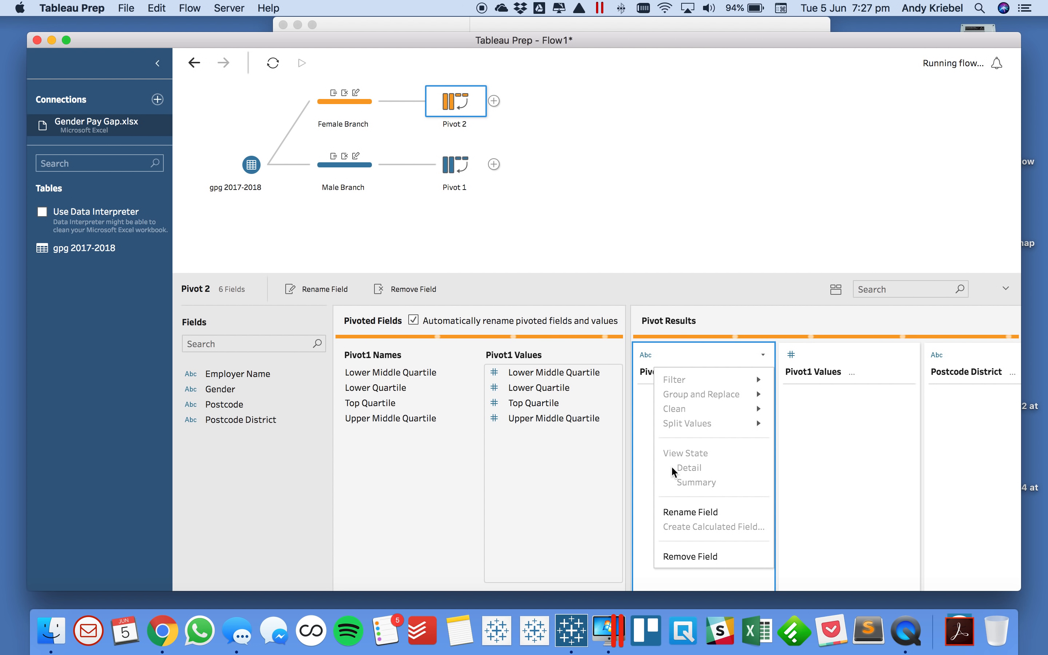
click(676, 507)
text(Quartil)
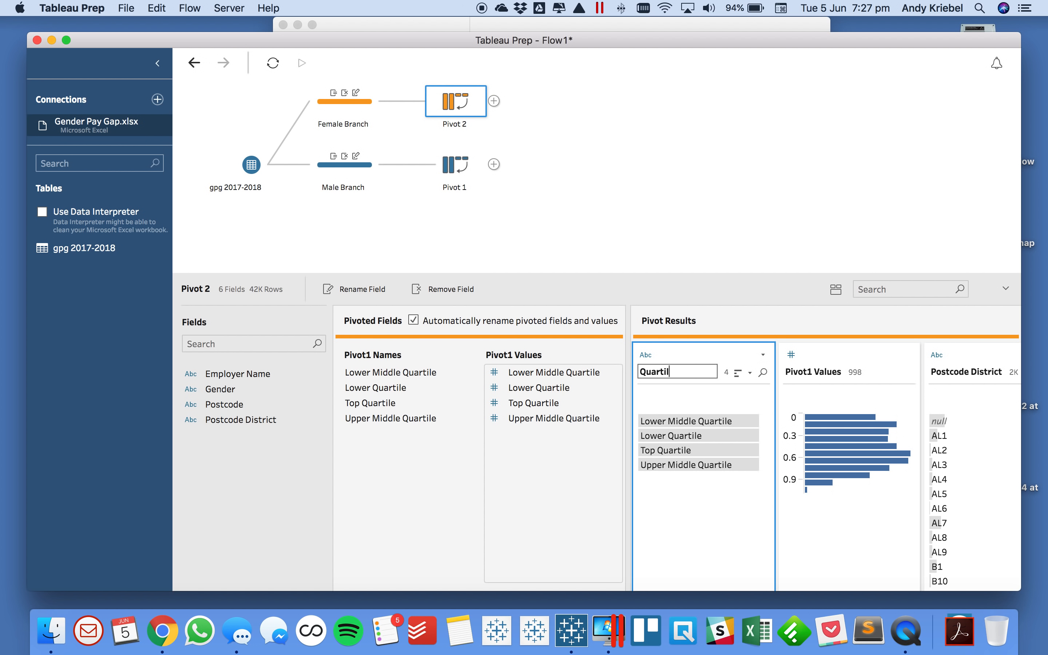
text(e)
key(Return)
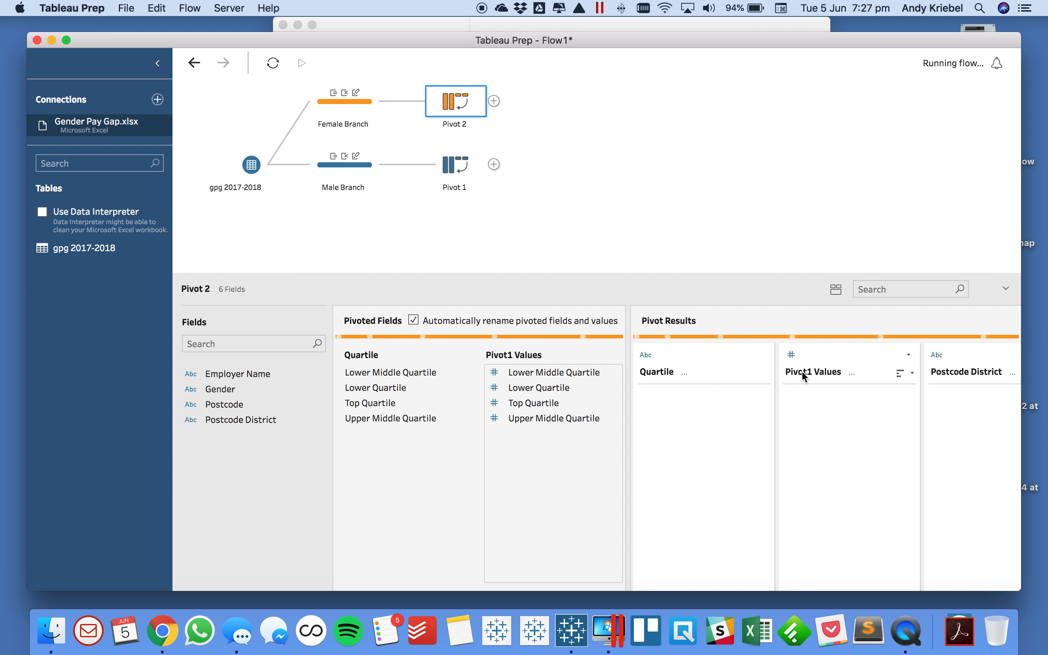
Rename the Pivot1 Values field as Proportions in the Female Branch's pivot.
right_click(802, 370)
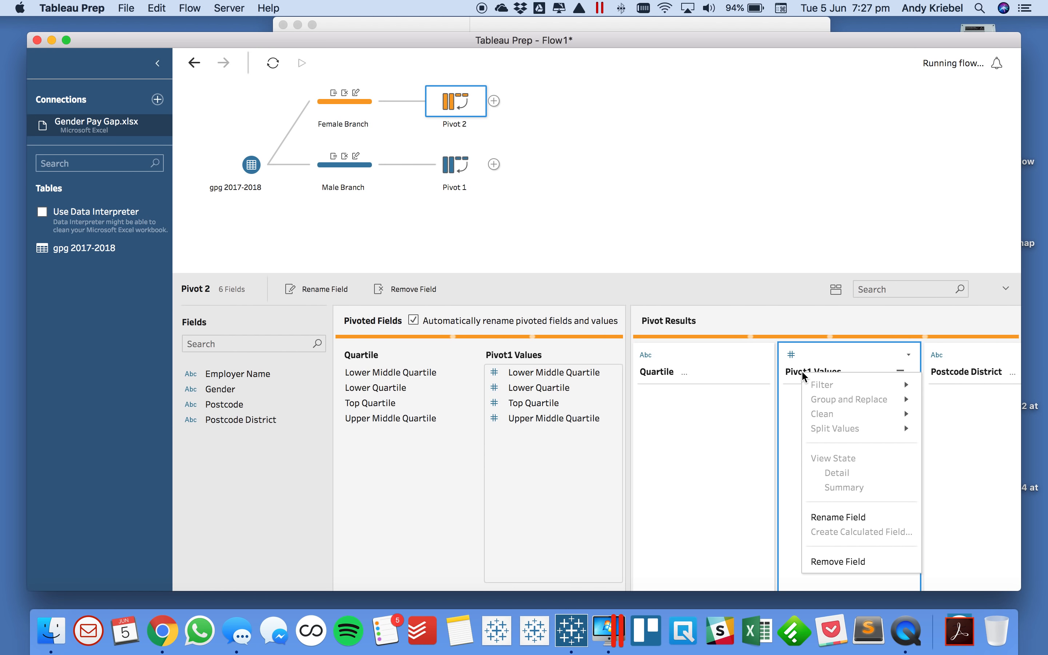
click(822, 517)
text(Proportions)
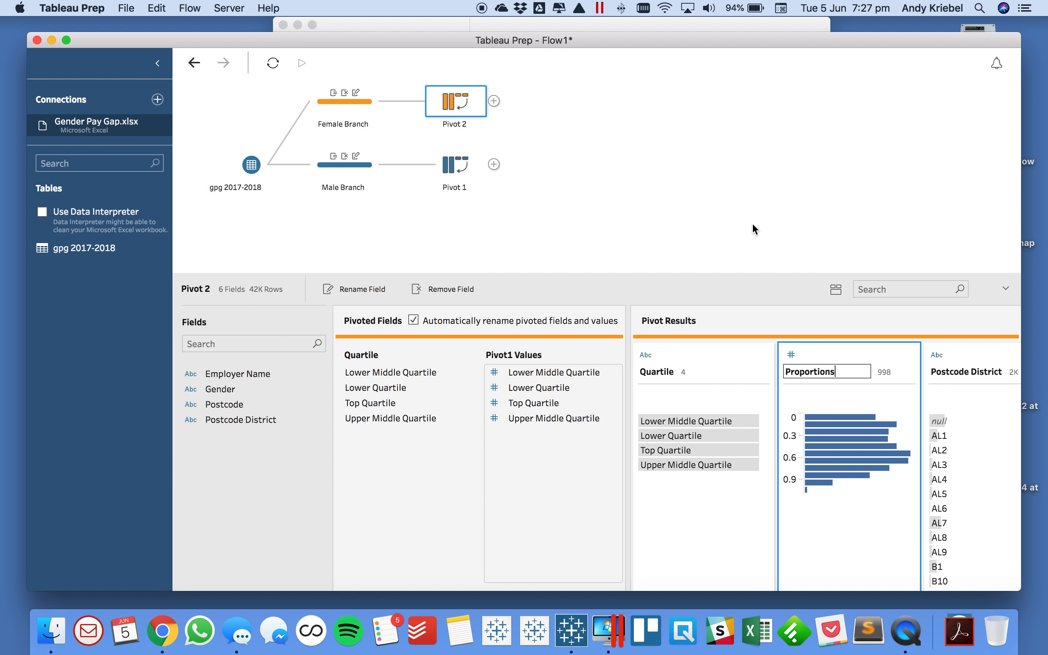
key(Return)
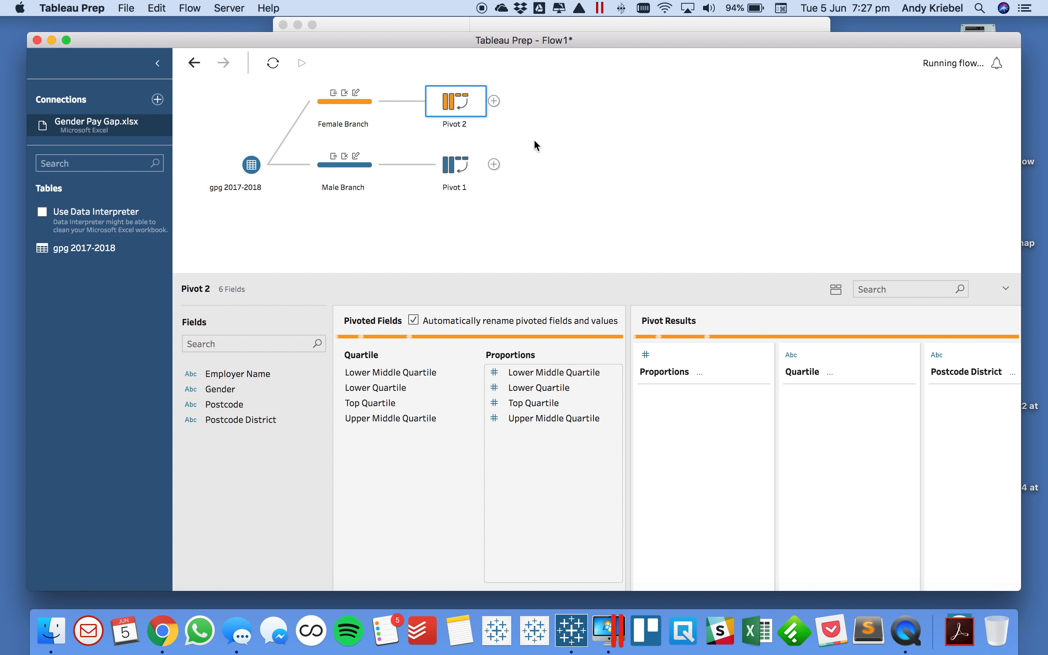
Add a union after the Female Branch's pivot and union Pivot 1 from the Male Branch with it.
click(493, 100)
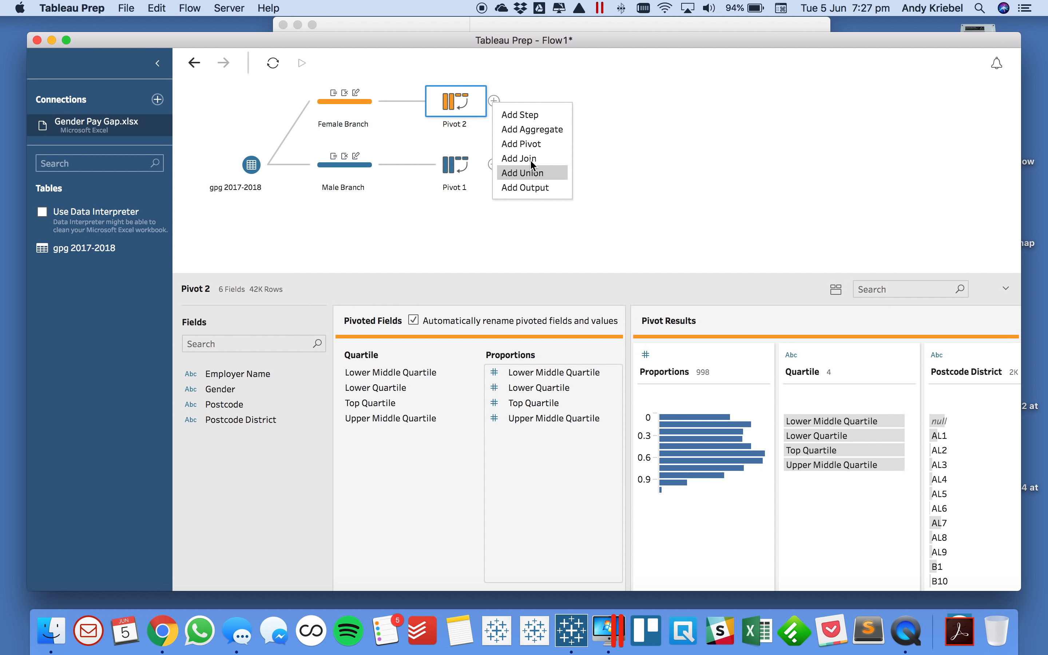
click(531, 174)
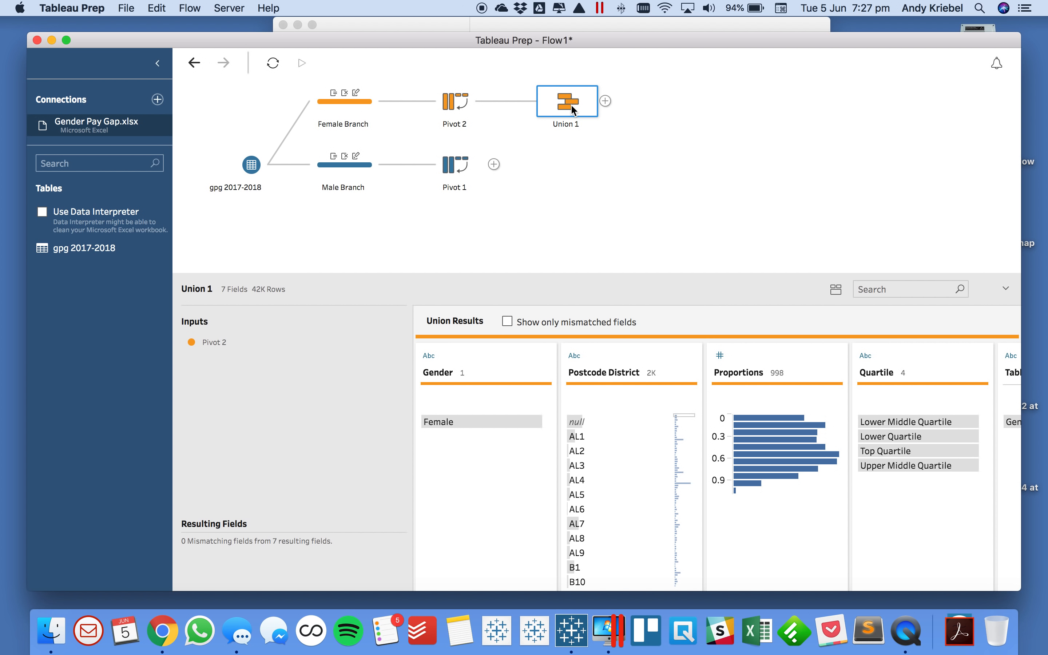
drag(494, 163, 551, 105)
drag(494, 164, 535, 125)
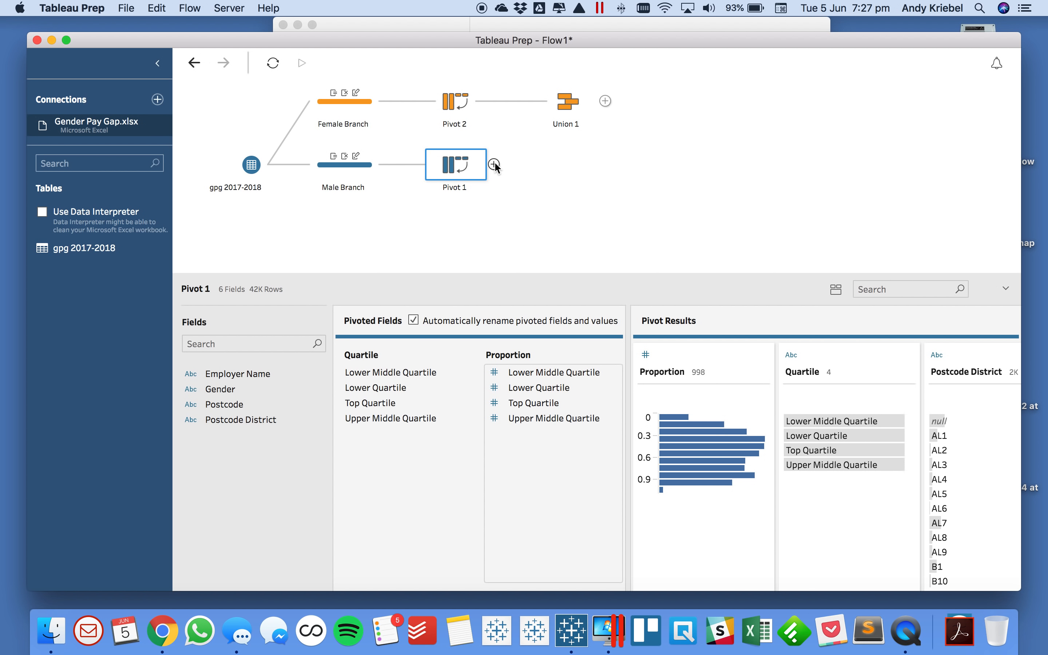
drag(497, 161, 603, 110)
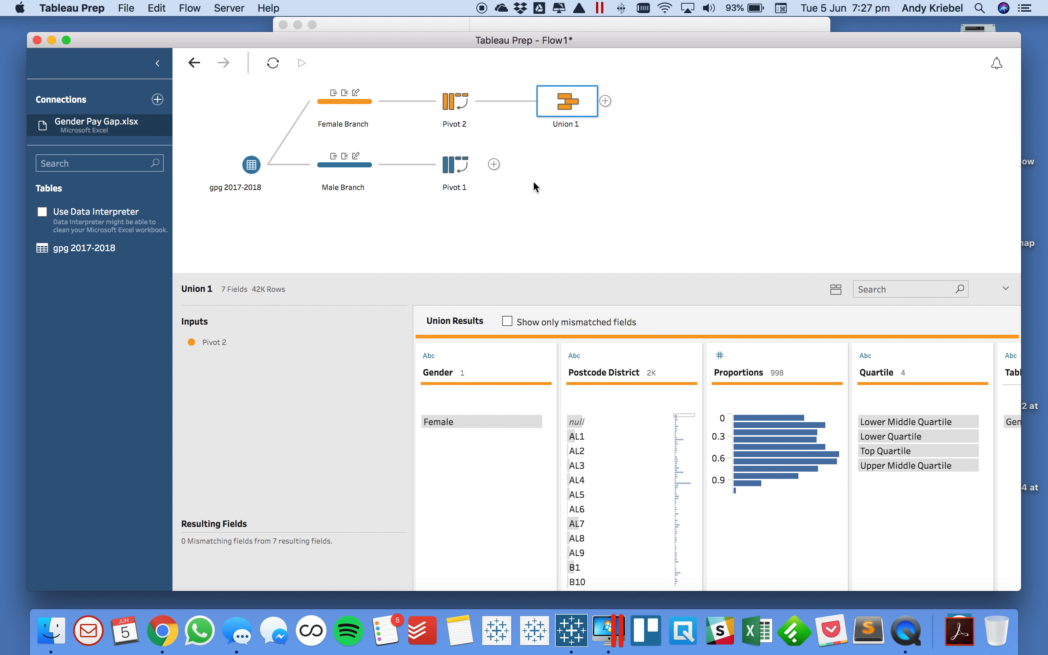
click(494, 164)
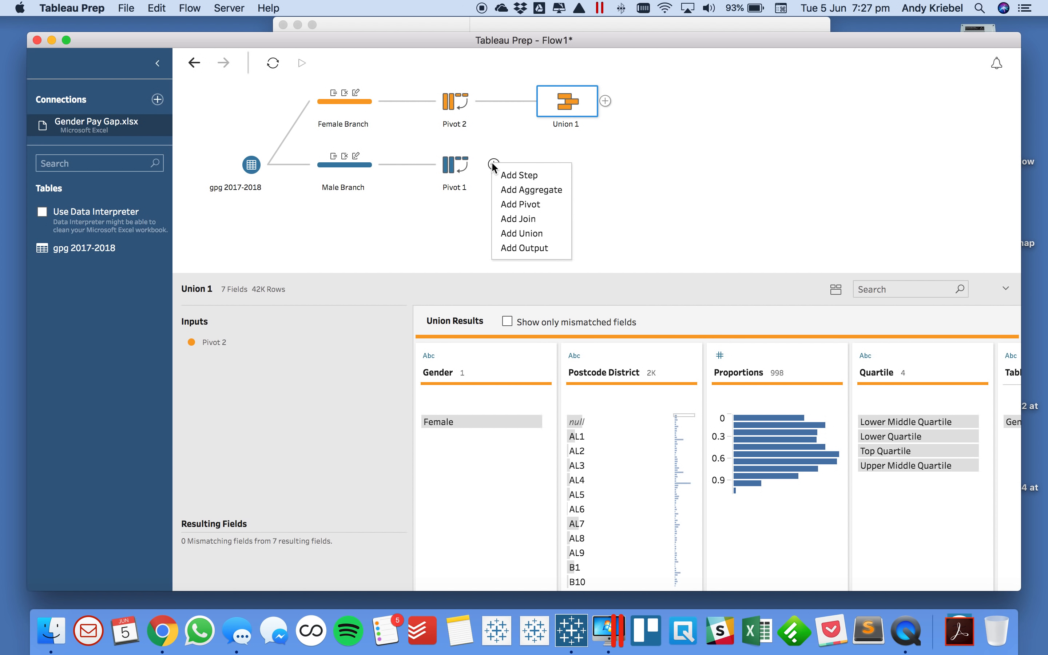
drag(494, 164, 560, 125)
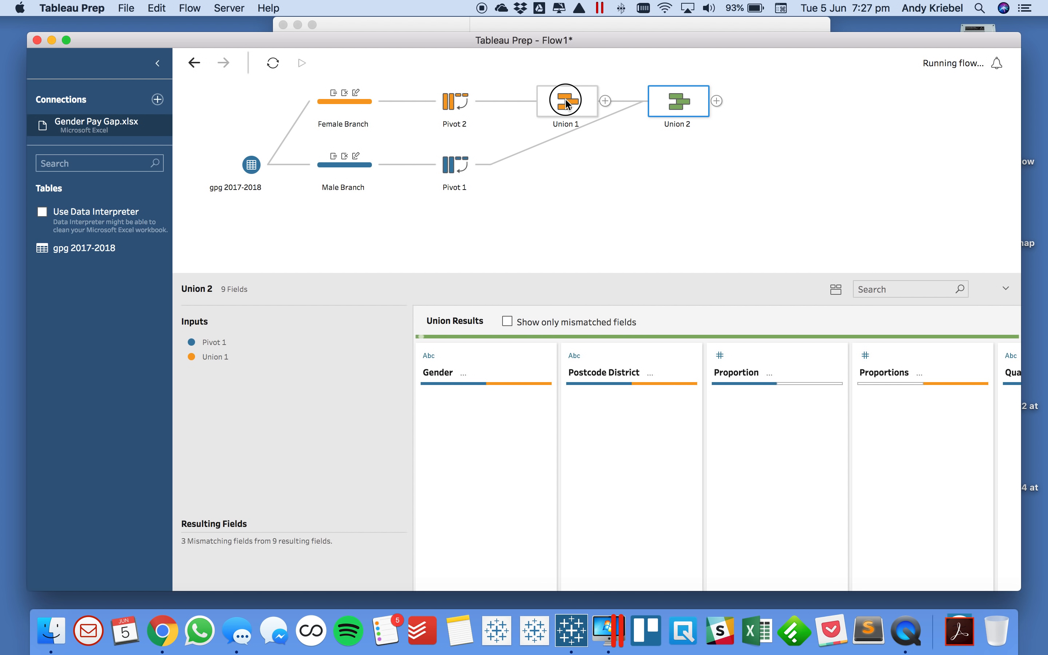
Remove the redundant Union 1 step and rename the remaining union step as Union Genders.
right_click(567, 103)
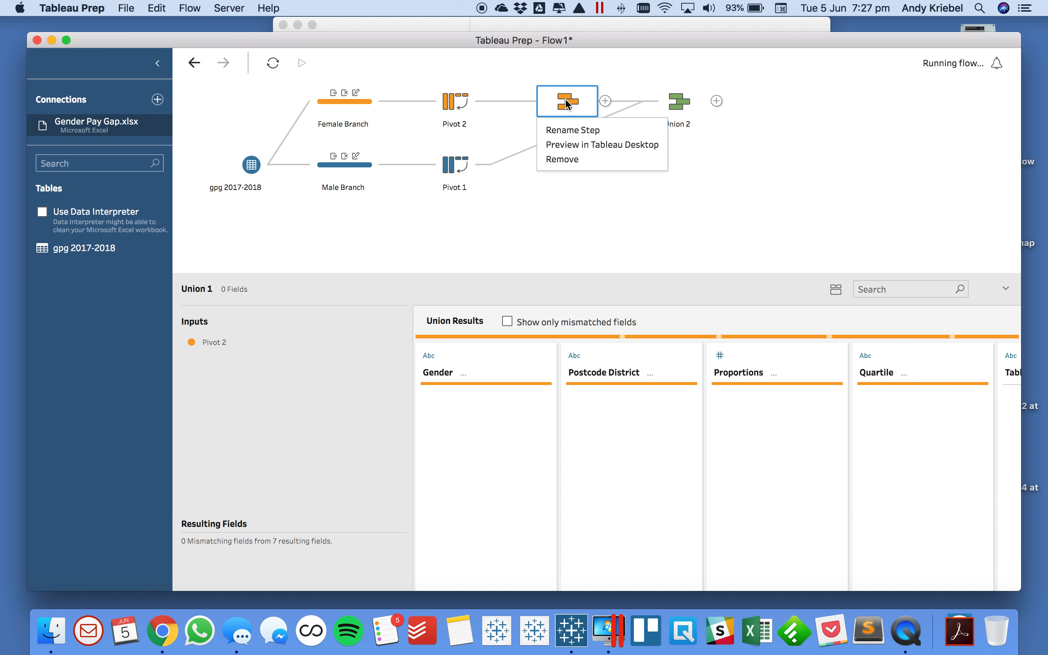
click(563, 159)
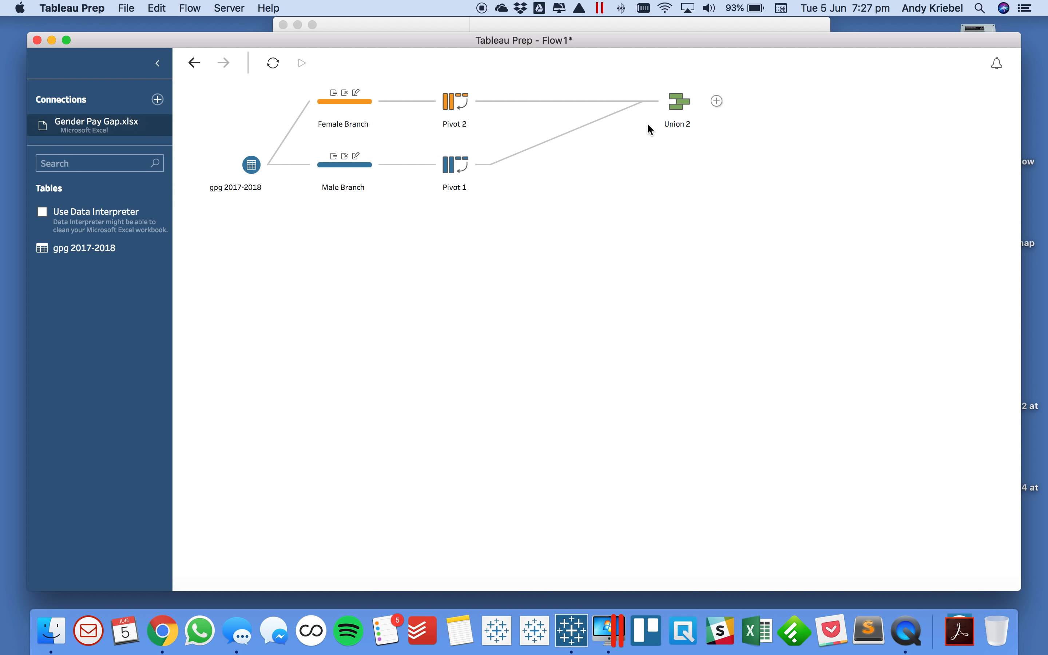
click(676, 104)
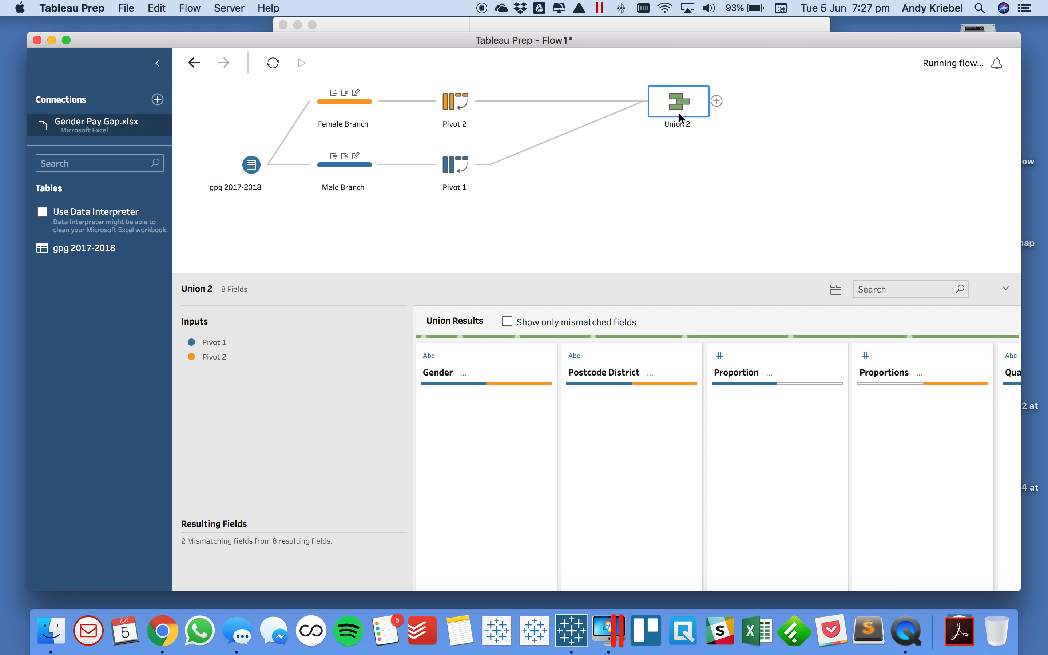
right_click(678, 111)
click(677, 129)
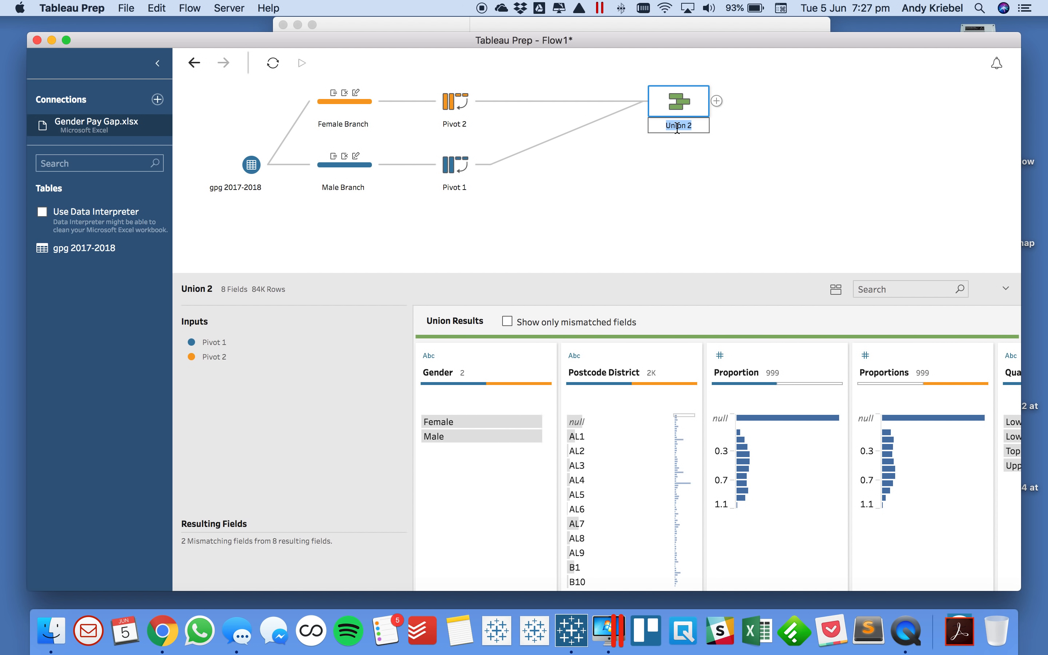
text(Union Genders)
key(Return)
drag(695, 113, 547, 98)
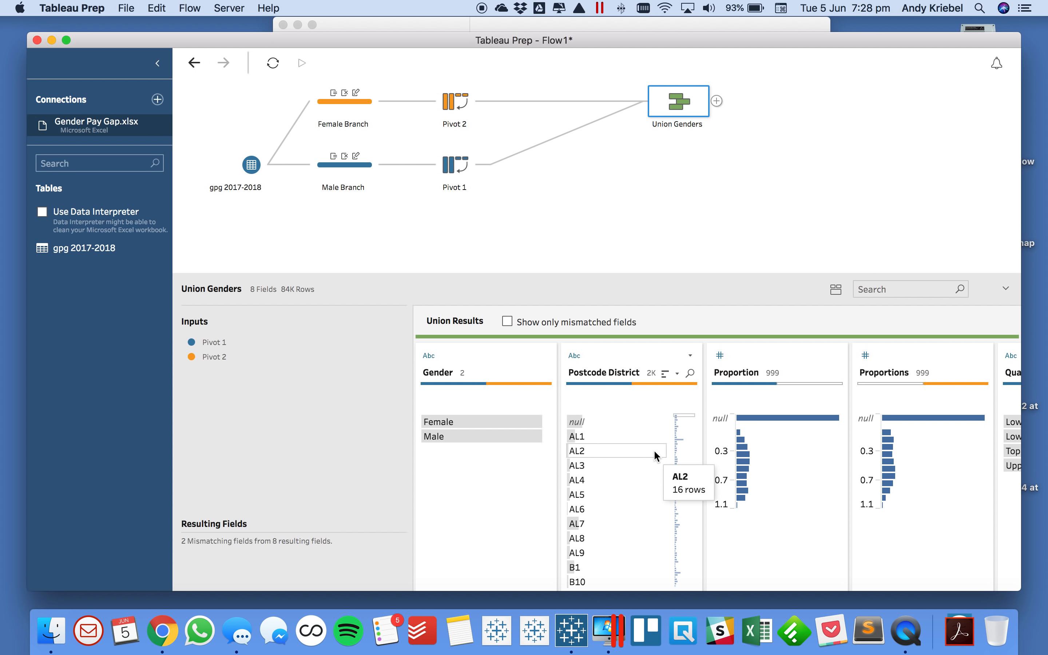
Show only the mismatched fields in the results of the Union Genders step.
scroll(775, 483, right, 5)
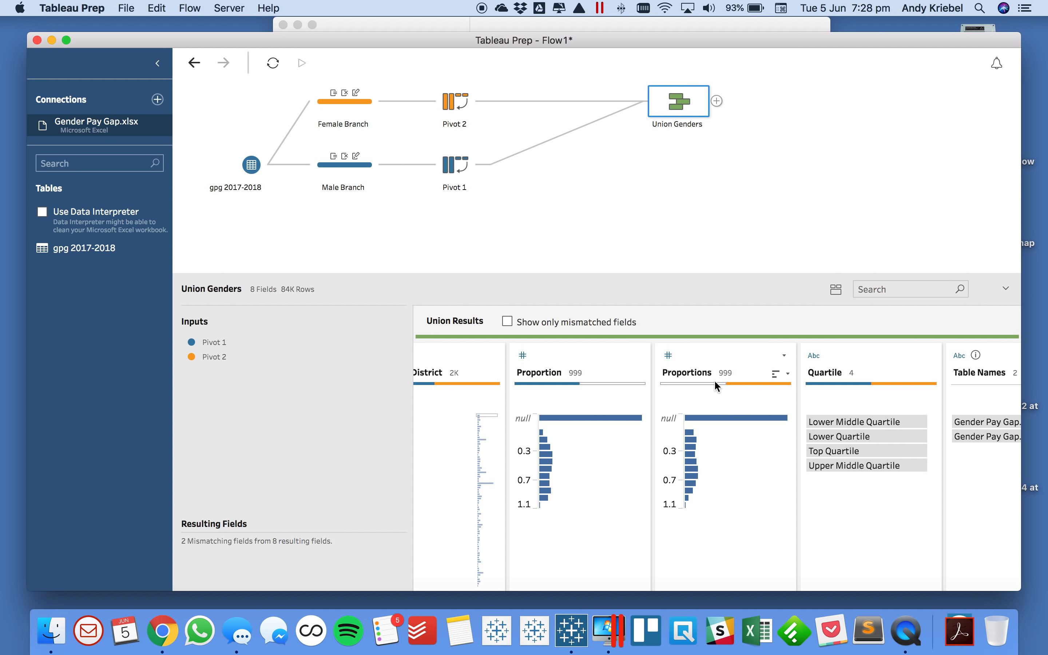
click(508, 322)
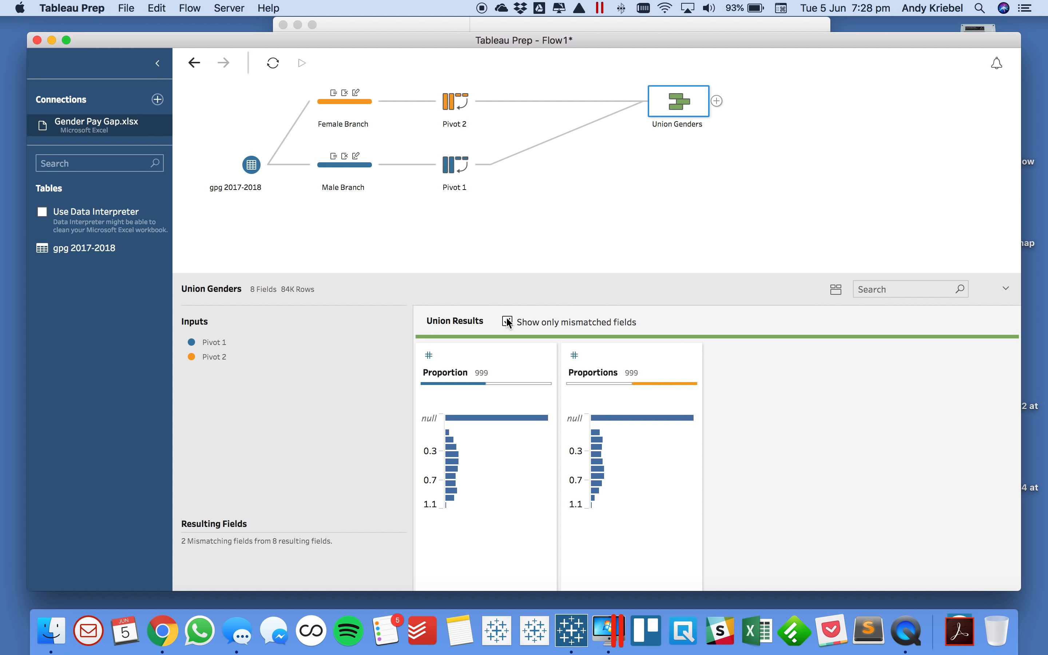
Turn off the mismatched-only view and rename the Proportions field in Pivot 2 as Proportion.
click(508, 321)
click(457, 99)
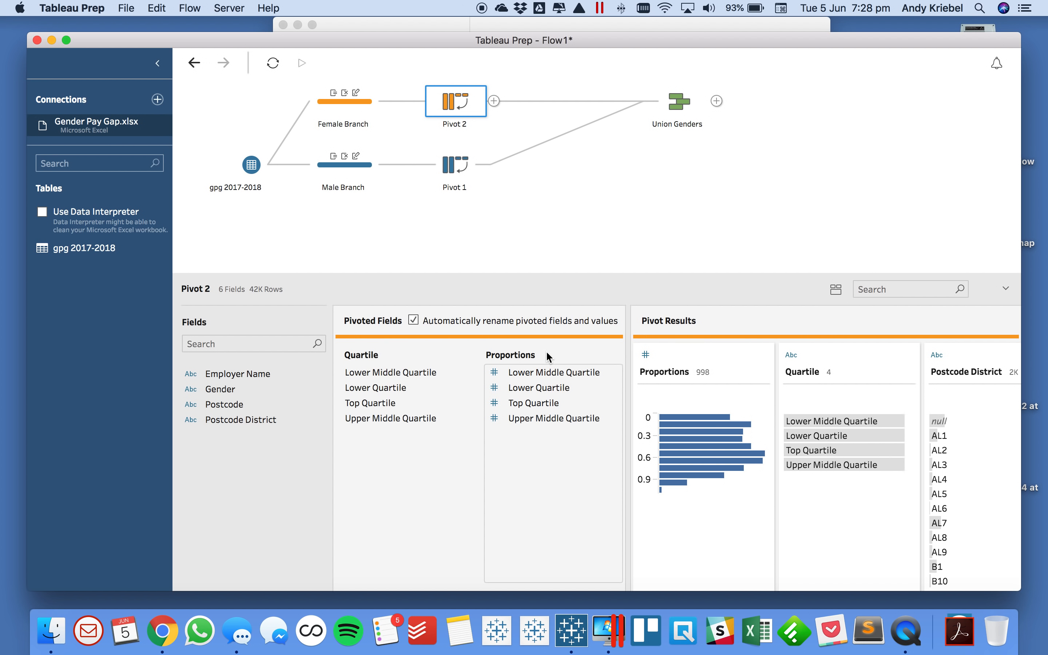
click(670, 373)
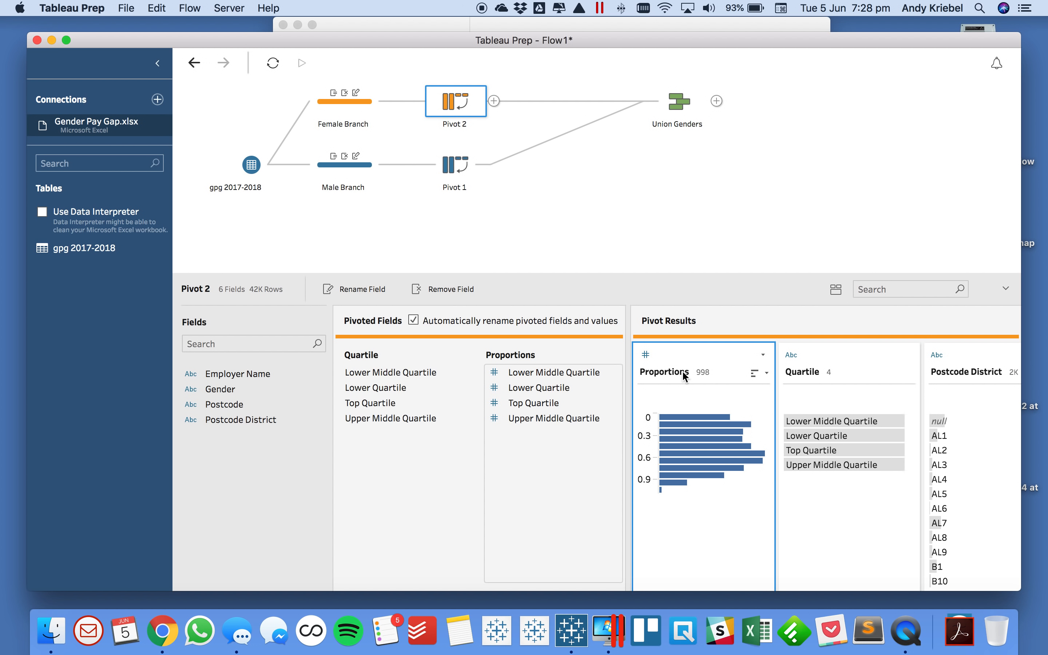
right_click(683, 374)
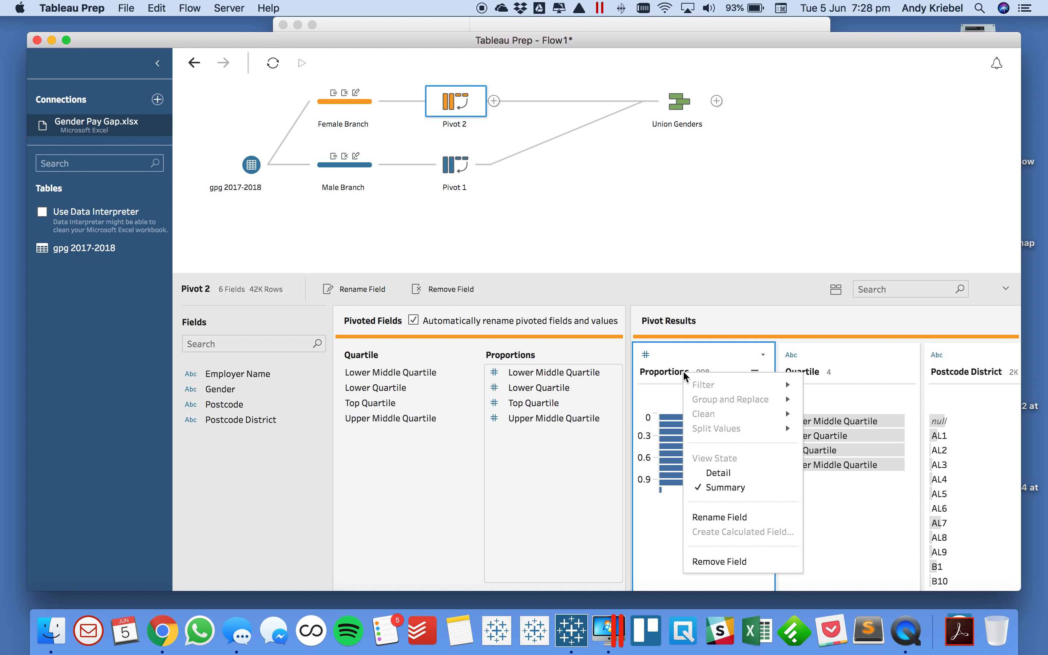
click(728, 516)
key(Right)
key(BackSpace)
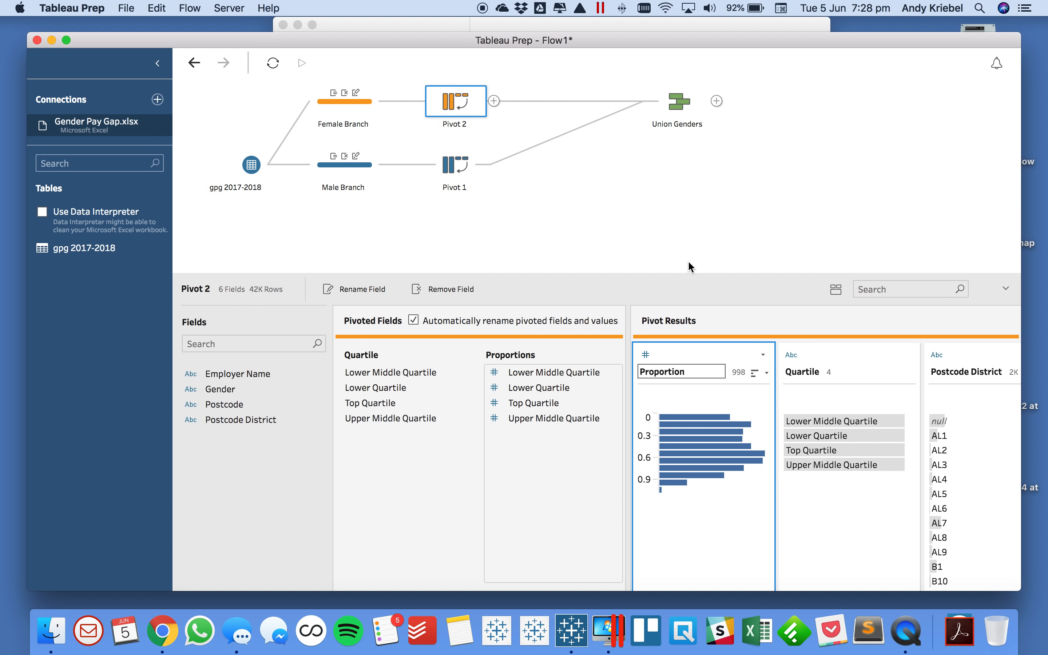
key(Return)
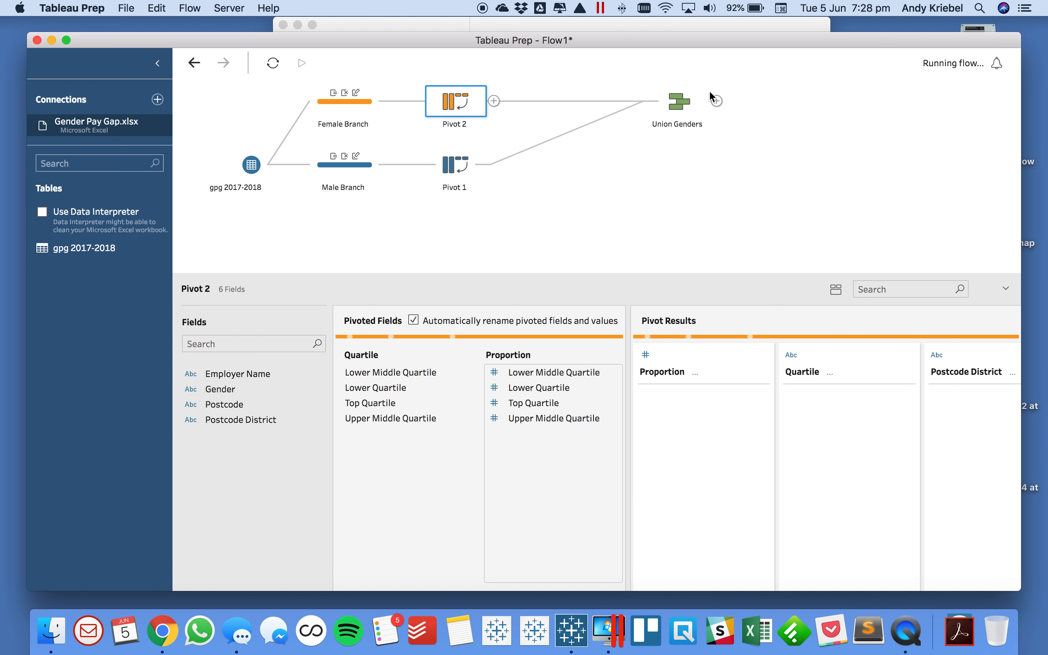
Check the Union Genders results for any remaining mismatched fields, then show all fields again.
click(681, 103)
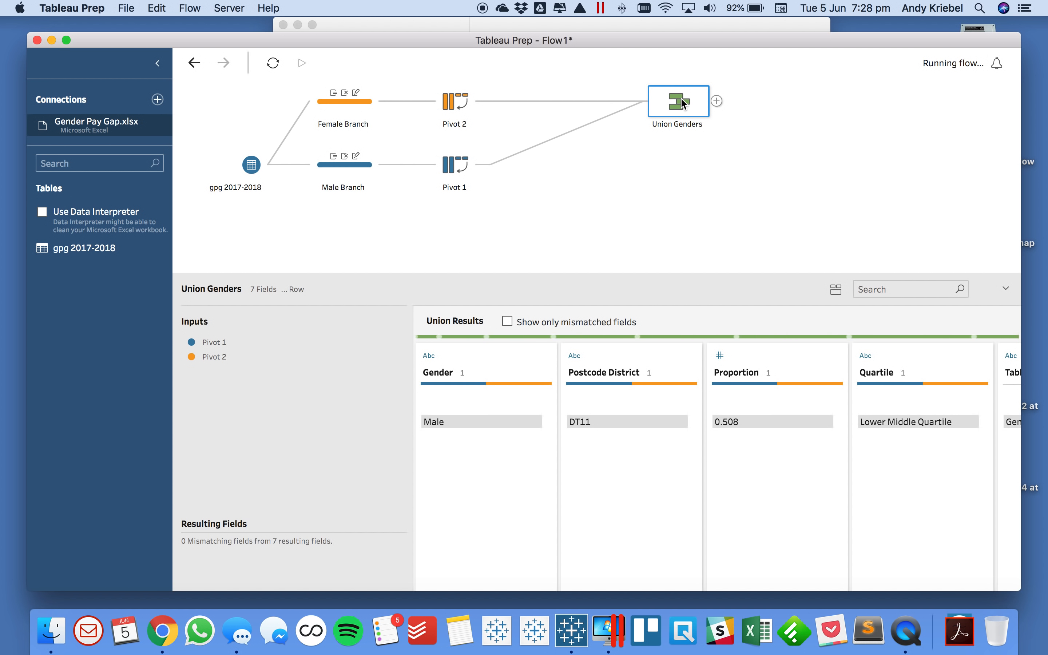
click(508, 321)
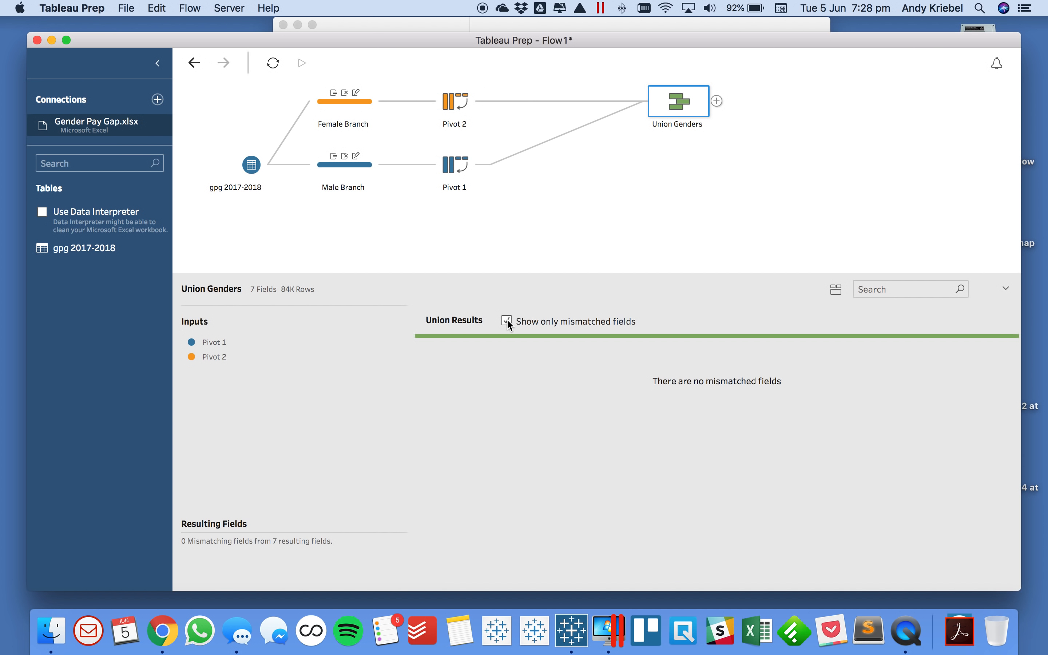
click(506, 321)
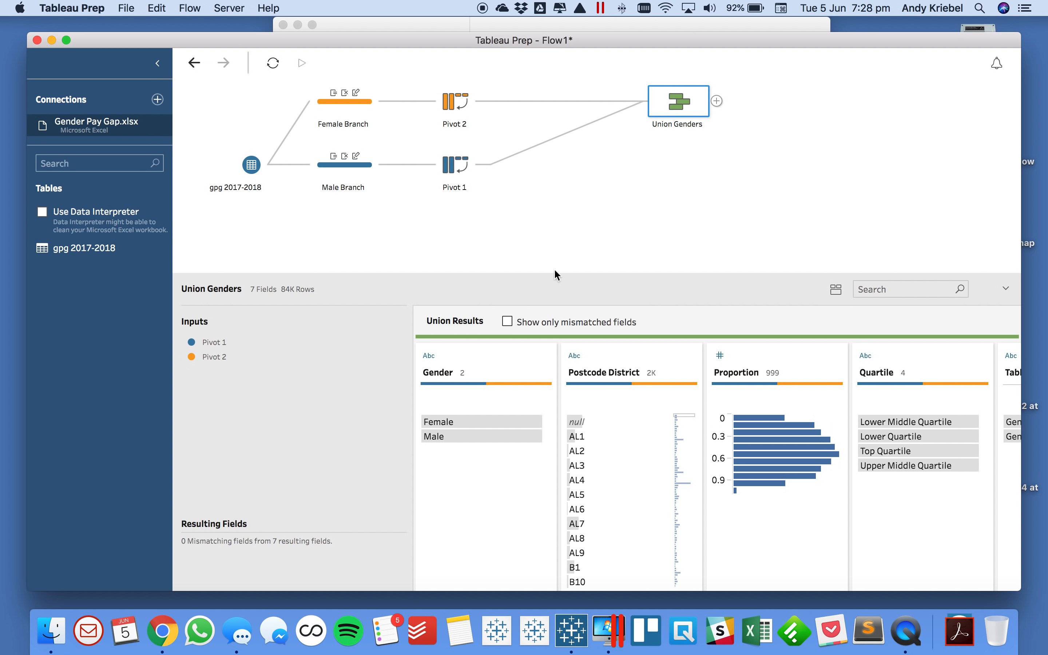
drag(671, 109, 572, 102)
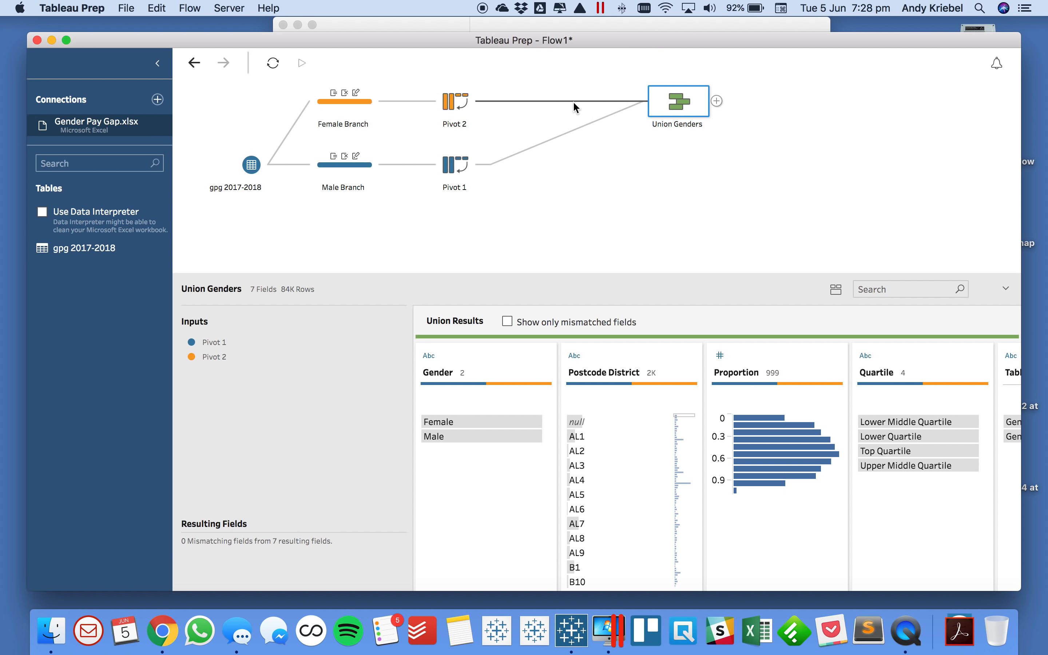
Add an output after Union Genders saved as Gender Pay Gap.hyper in the Downloads folder, and run the flow.
click(718, 102)
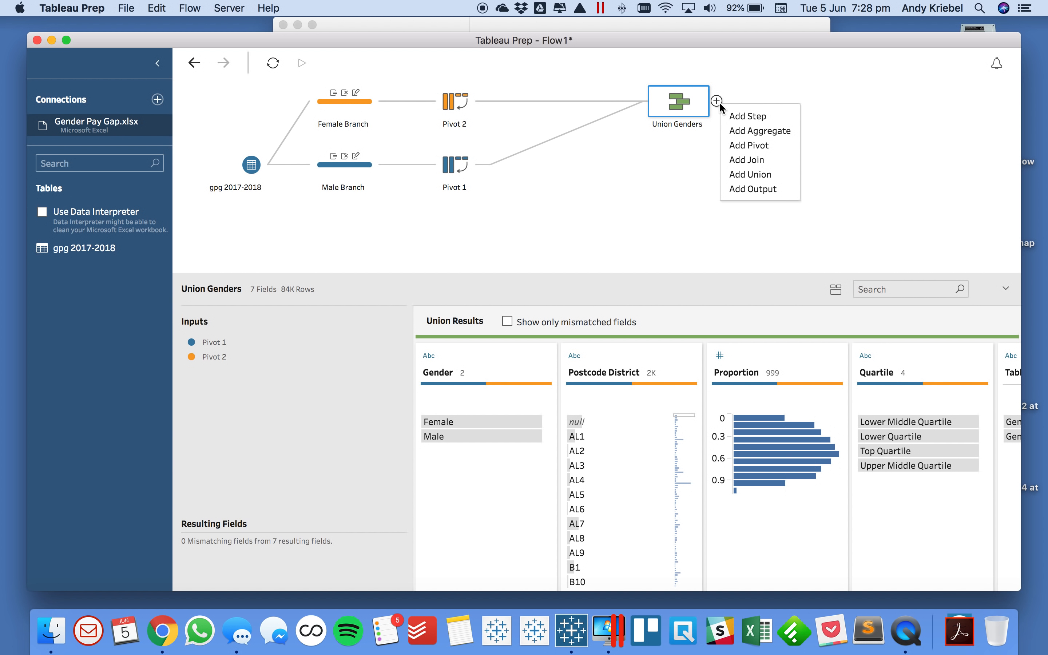
click(748, 190)
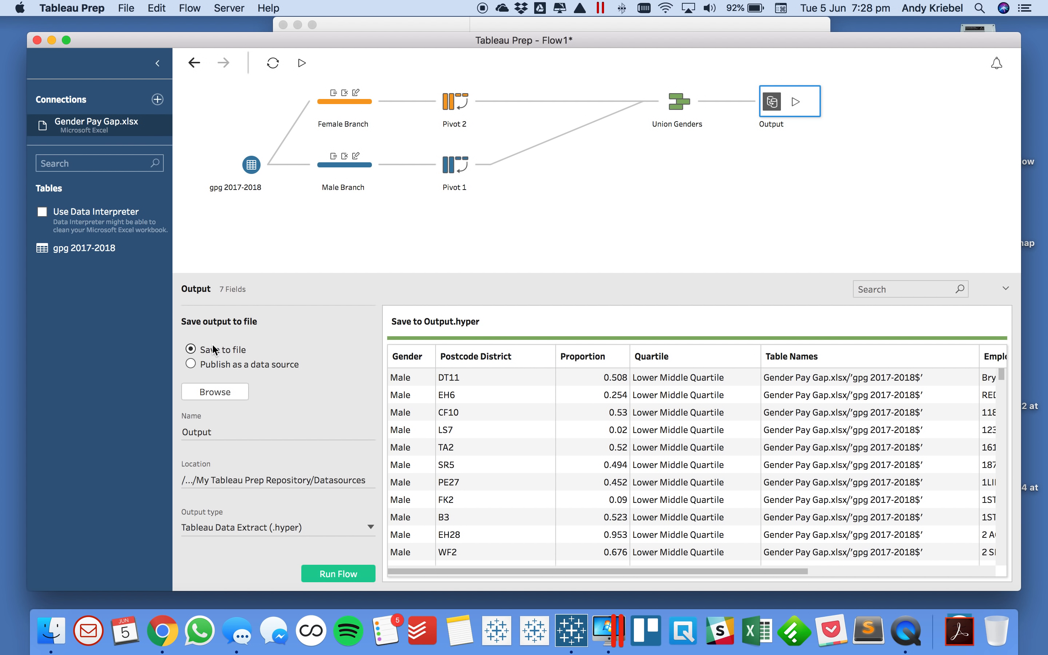
click(219, 393)
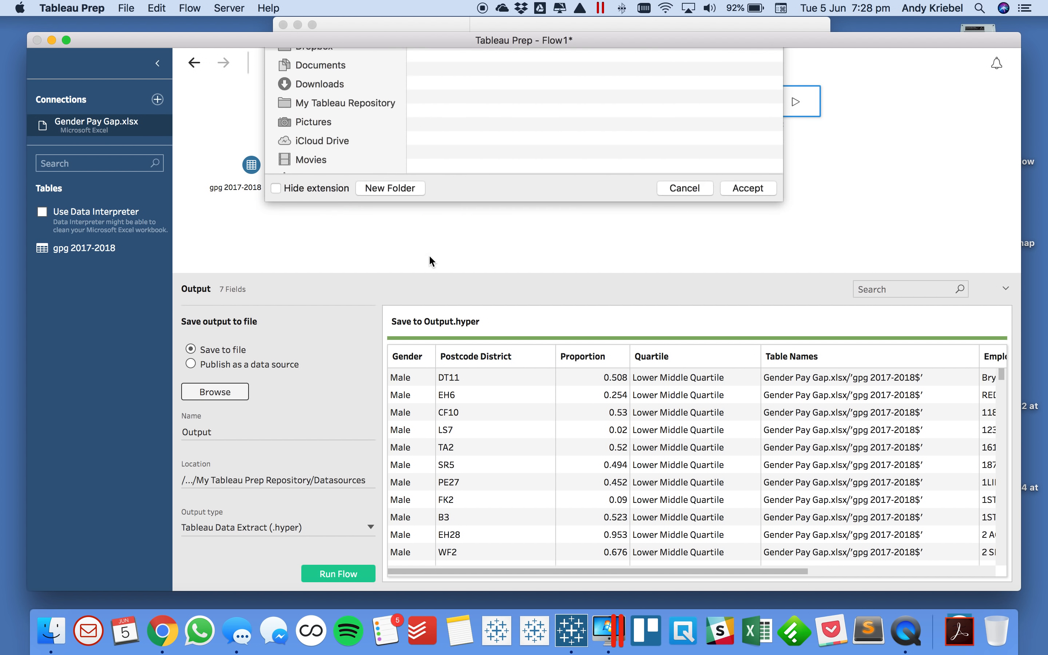
click(323, 259)
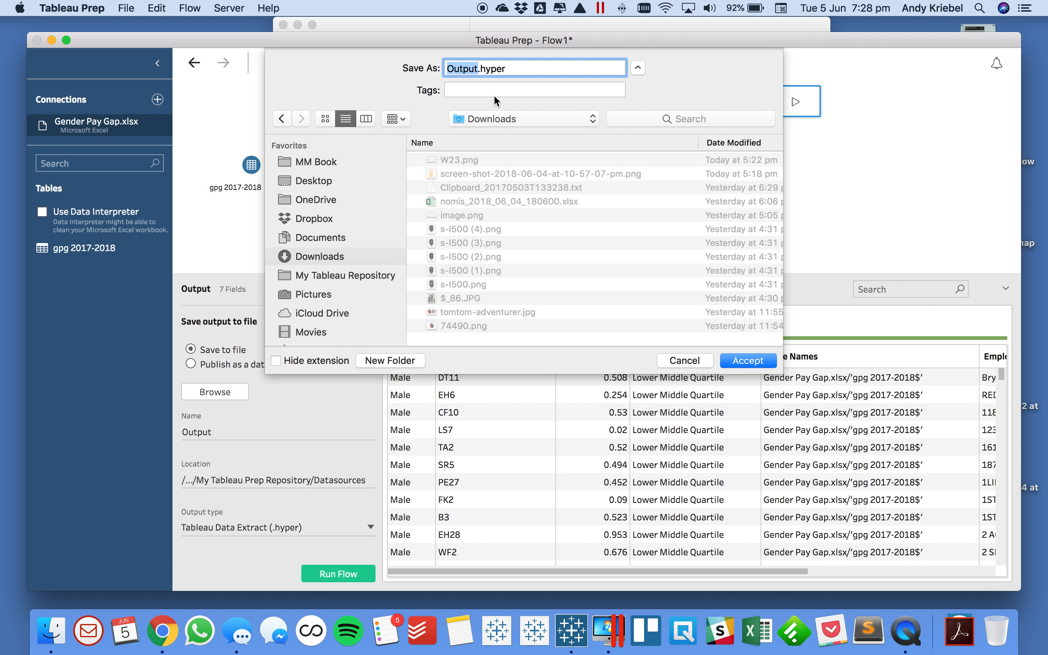
text(Gender Pay Gap)
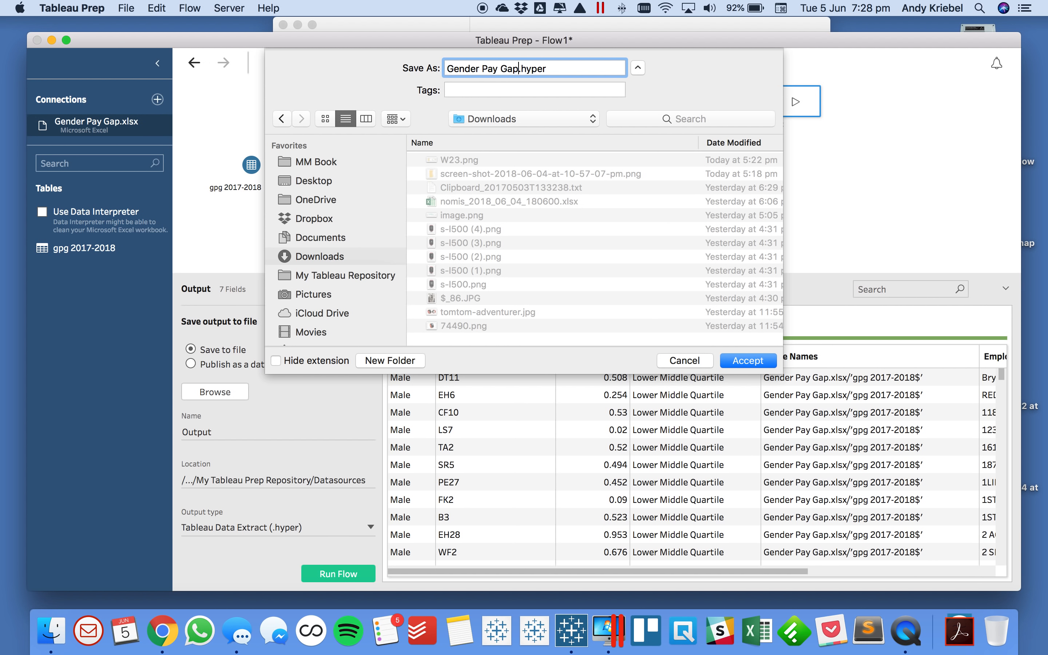
click(743, 360)
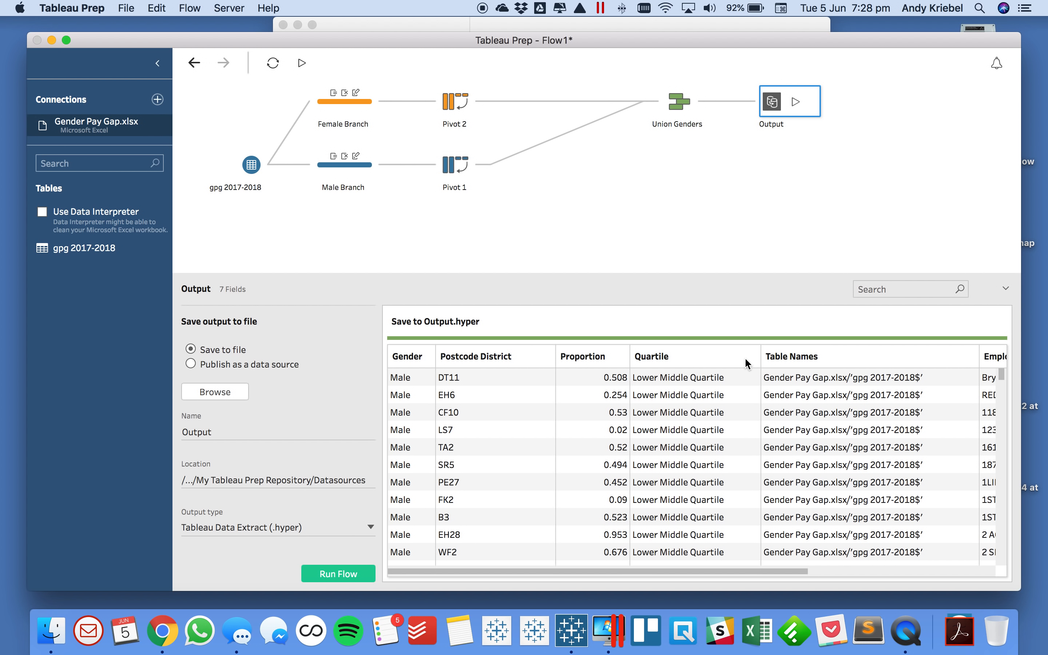
click(302, 63)
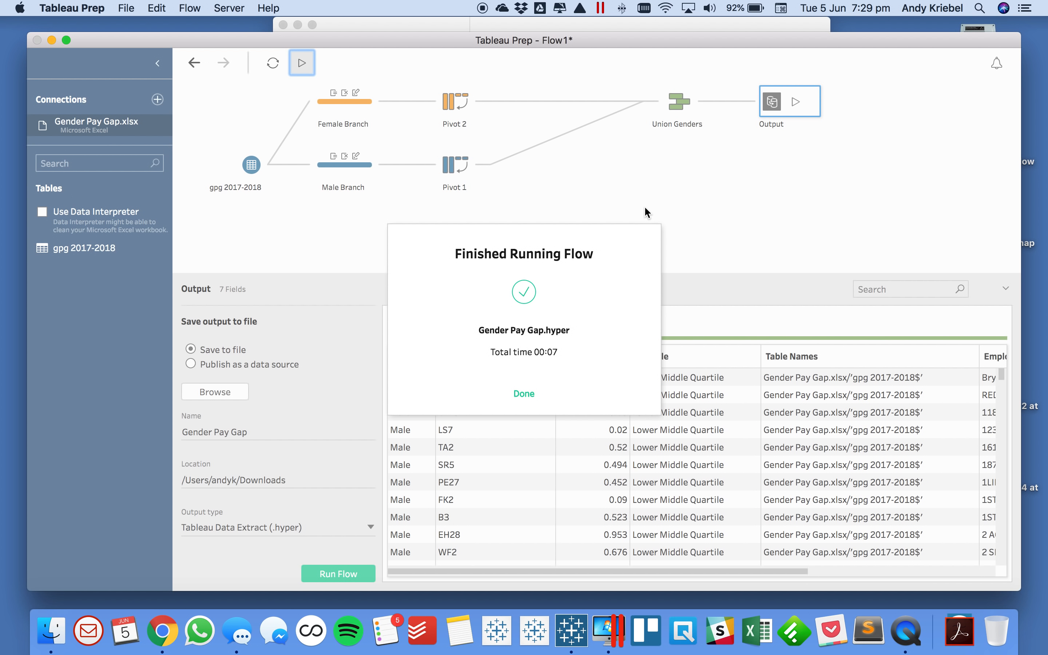
click(523, 393)
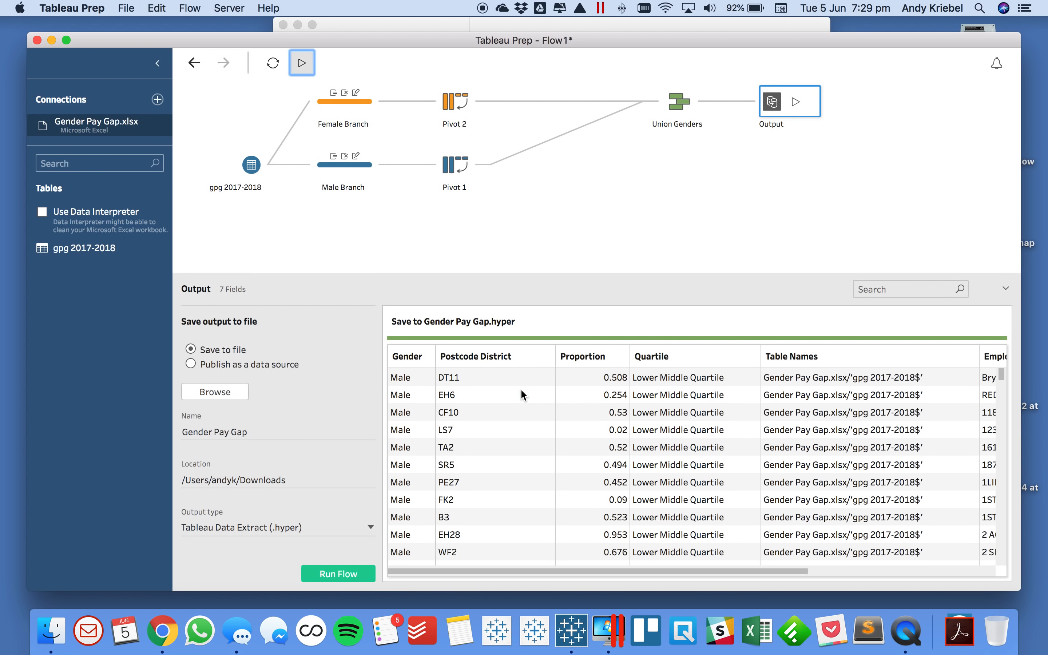
Switch to Tableau Desktop, connect to Gender Pay Gap.hyper from the Downloads folder, and open Sheet 1.
click(535, 630)
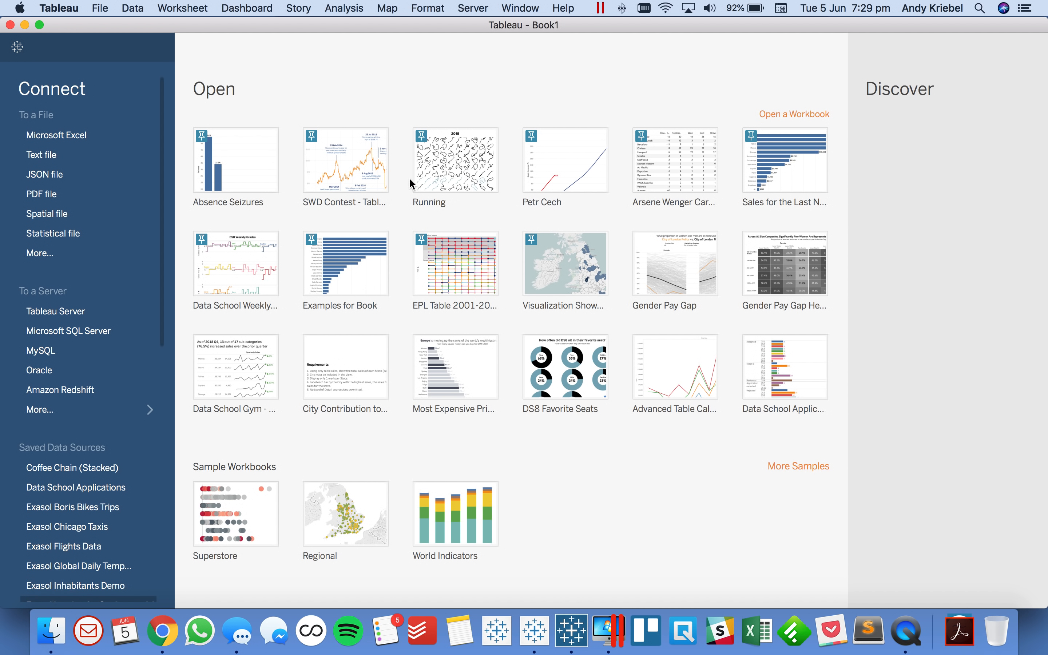
key(super+Tab)
click(253, 69)
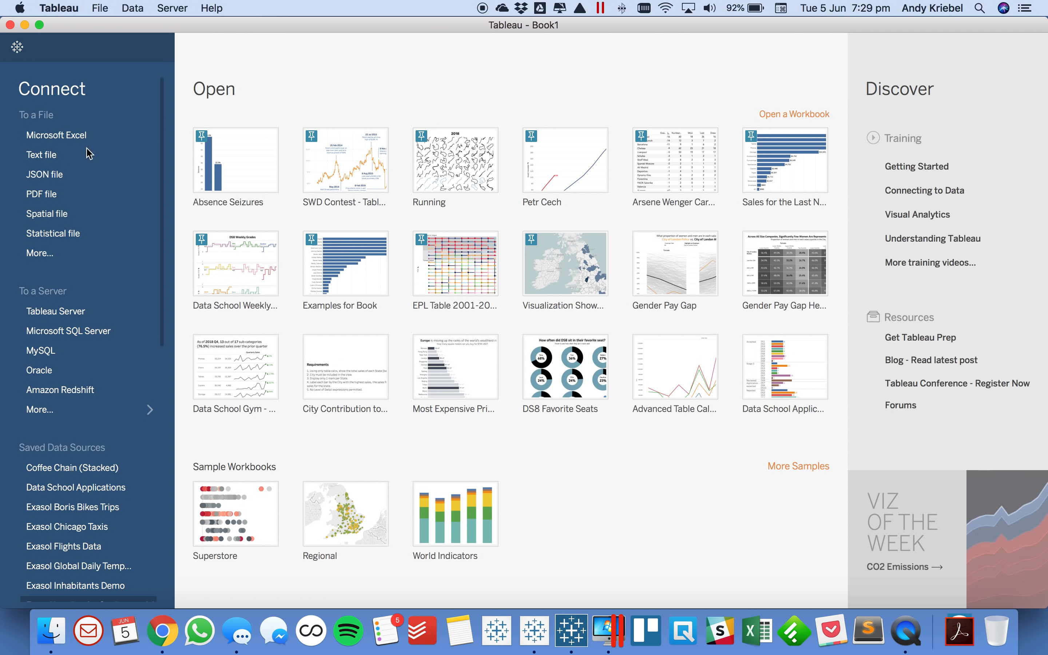
click(32, 259)
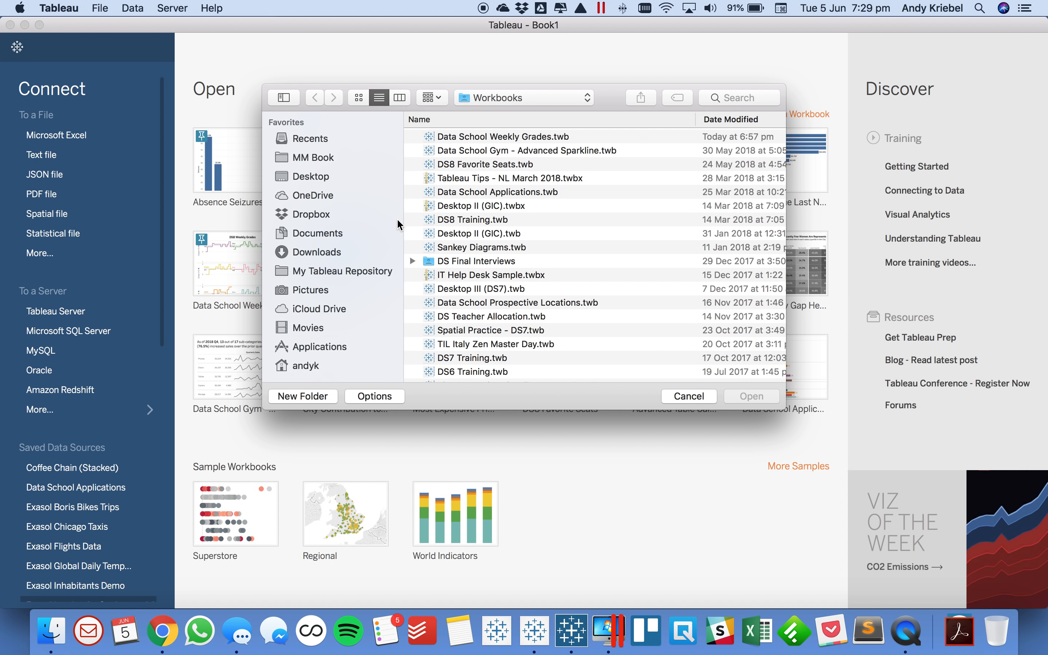
click(319, 256)
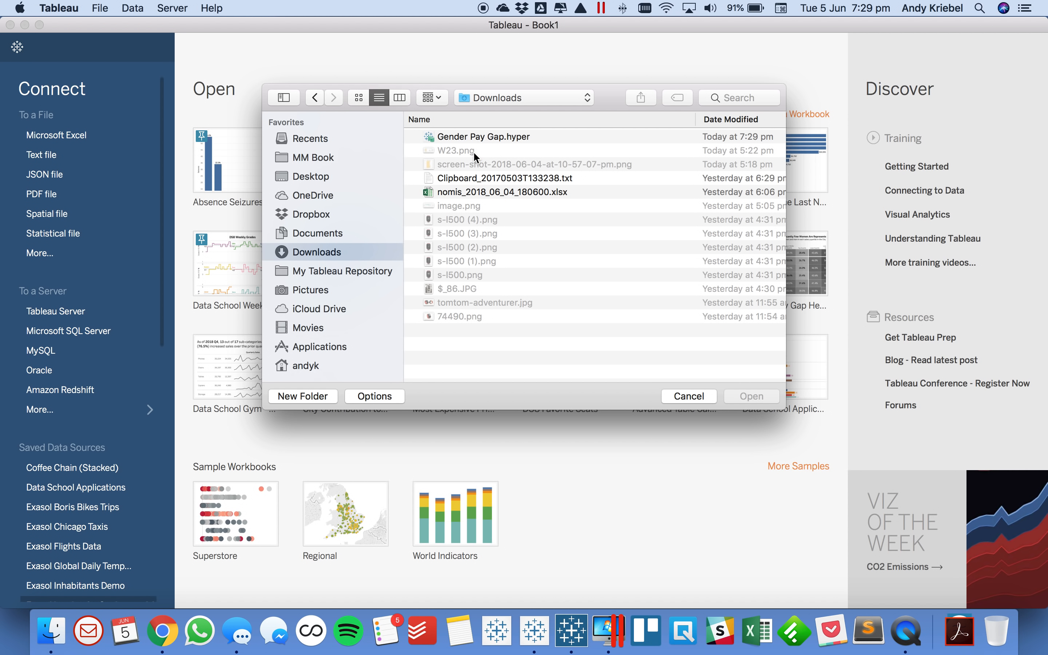
click(477, 138)
key(Return)
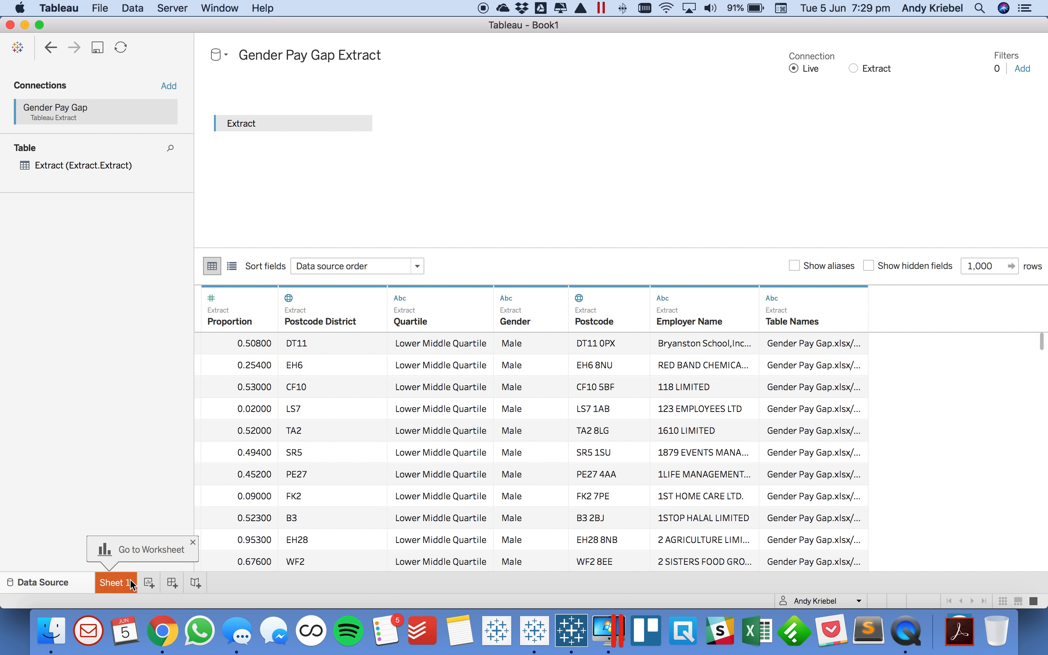
click(116, 582)
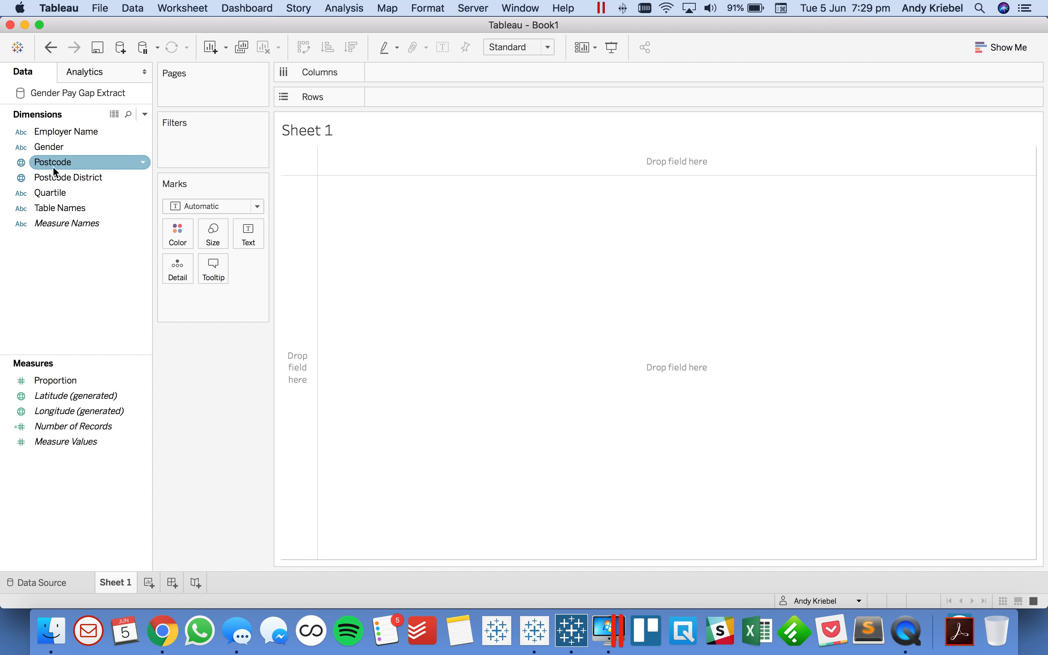
Check the geographic role assigned to the Postcode District field.
mouse_move(58, 176)
mouse_down()
mouse_move(173, 280)
mouse_move(78, 166)
mouse_move(66, 173)
mouse_up()
right_click(66, 172)
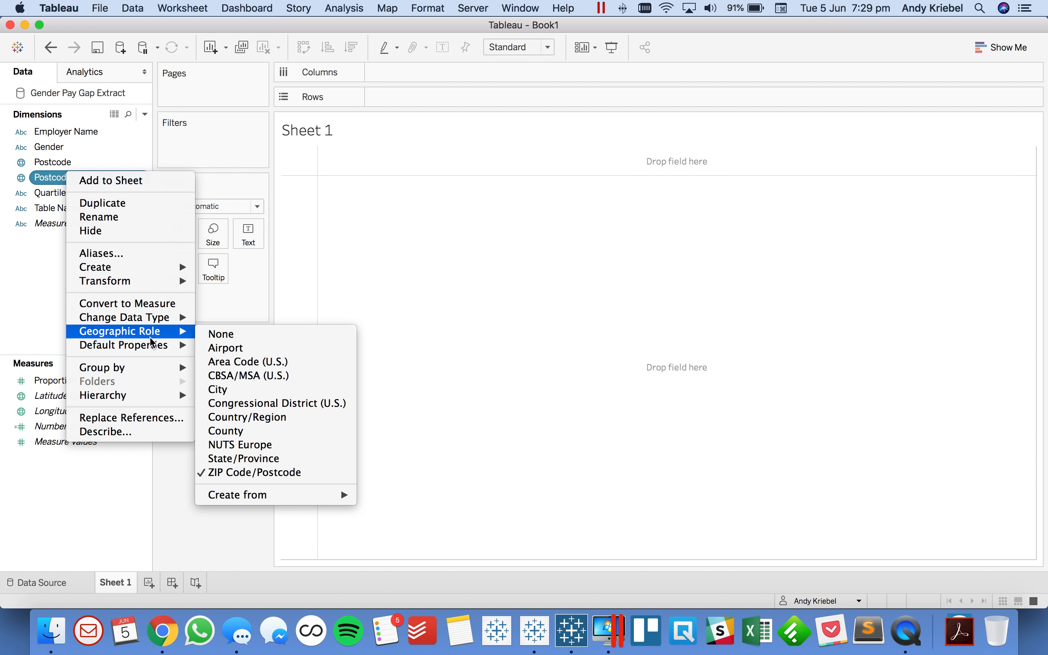
mouse_move(159, 336)
click(61, 287)
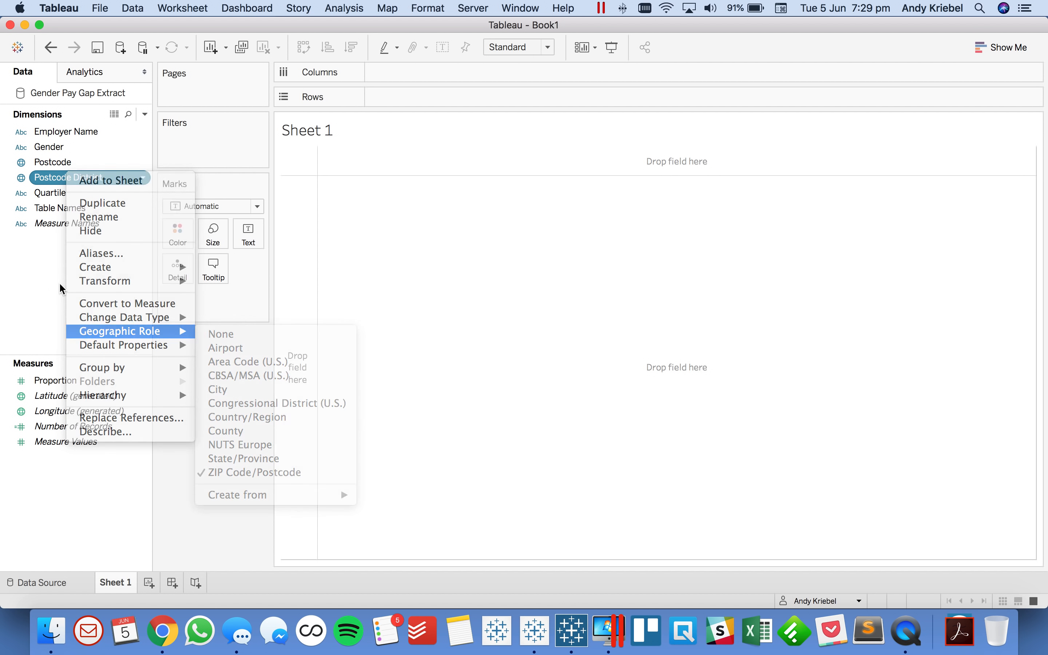
Map the Postcode District field, split by Quartile in columns and Gender in rows, and colour it by Proportion.
double_click(57, 177)
drag(59, 193, 366, 69)
drag(78, 146, 376, 99)
drag(52, 380, 181, 241)
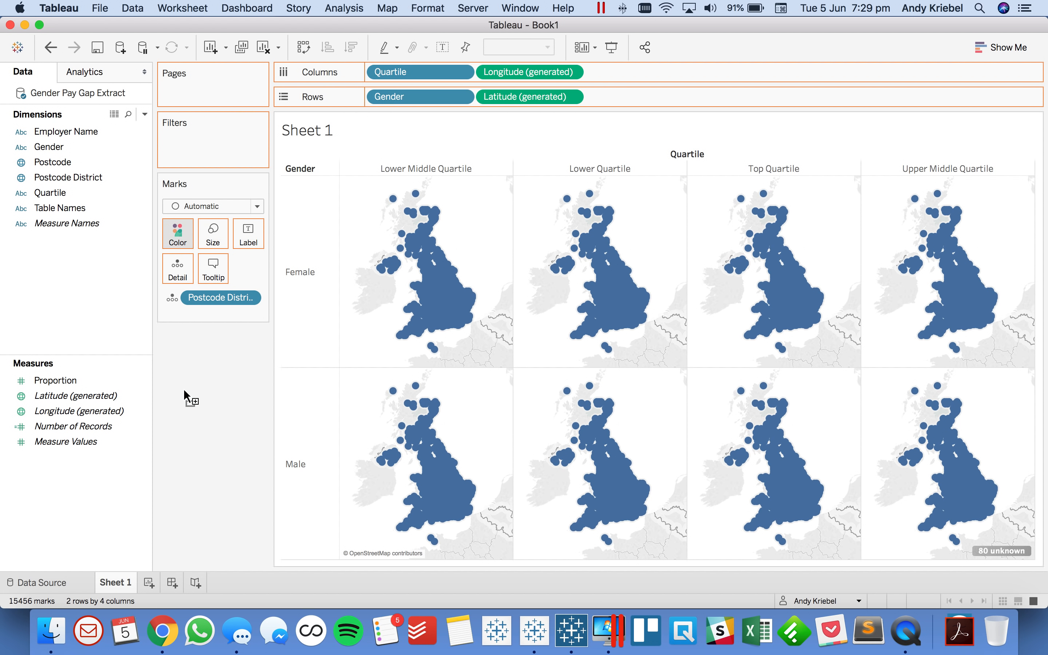
click(206, 205)
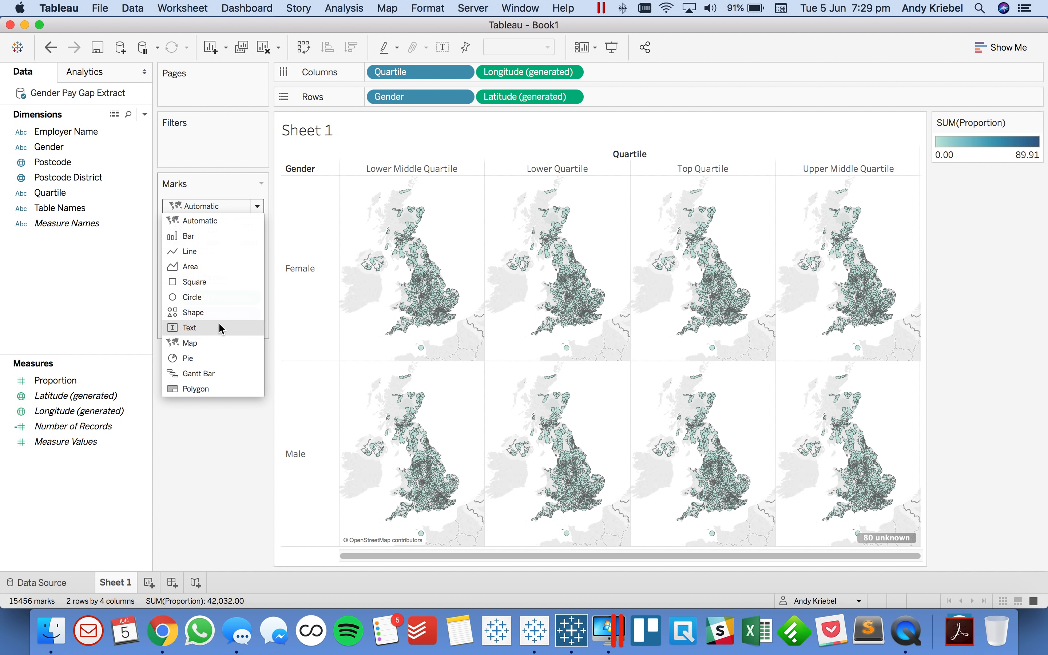
click(120, 295)
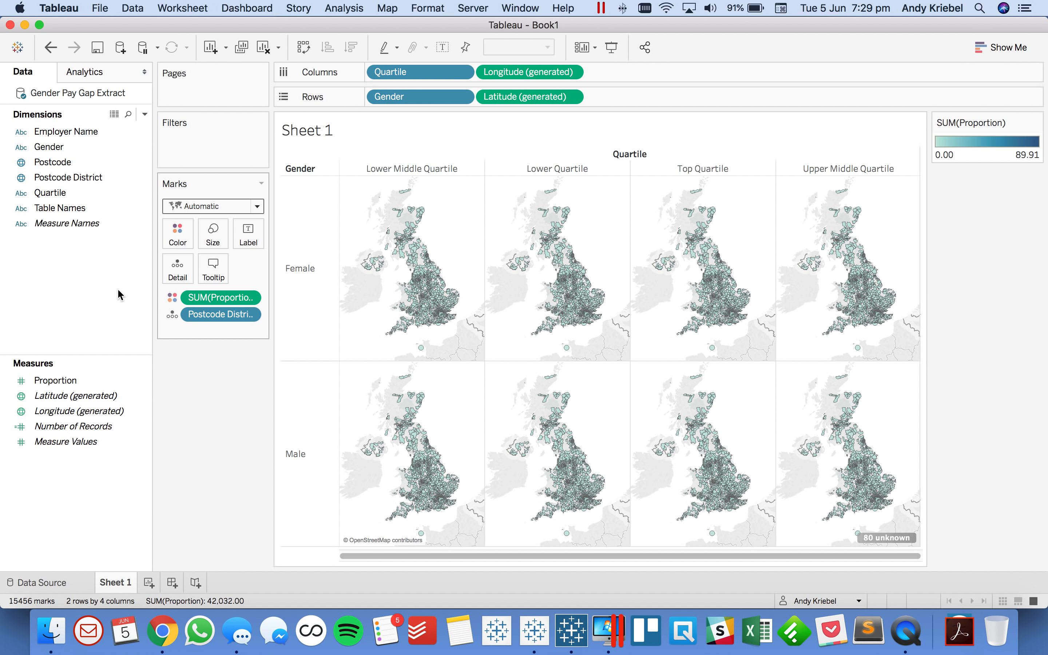
Start a new calculated field named City of London.
right_click(76, 298)
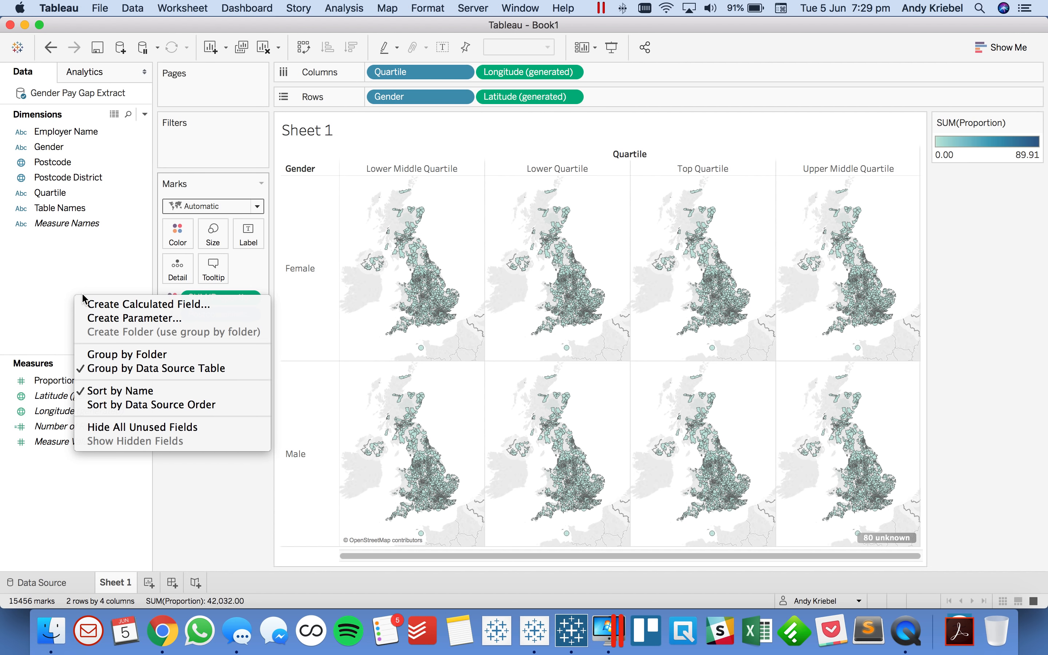
click(102, 306)
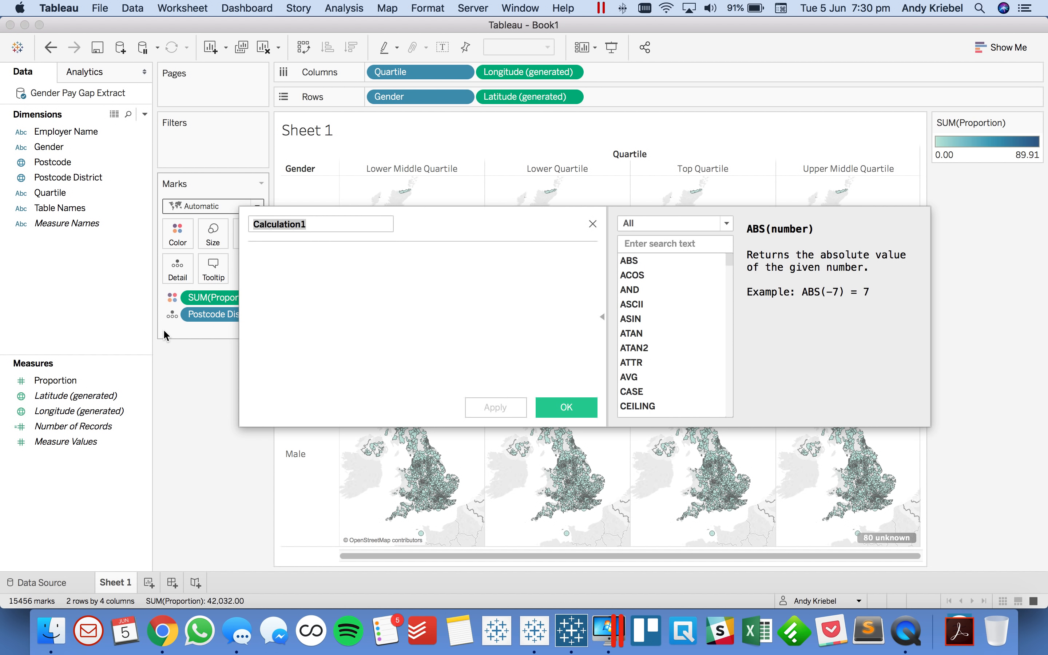
text(City of L)
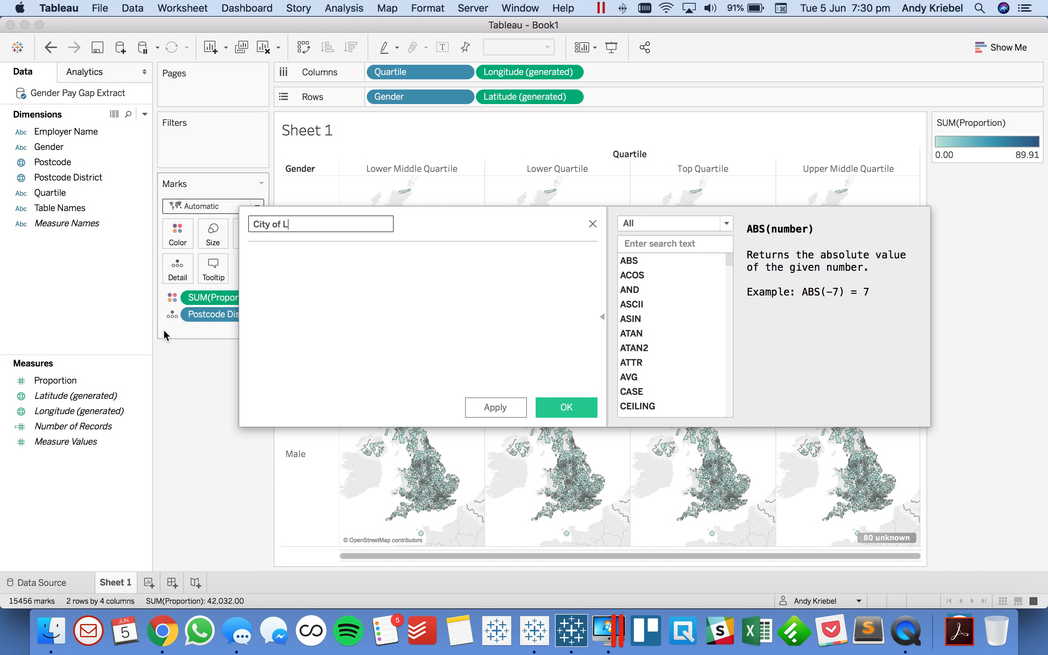
text(onondon)
key(Tab)
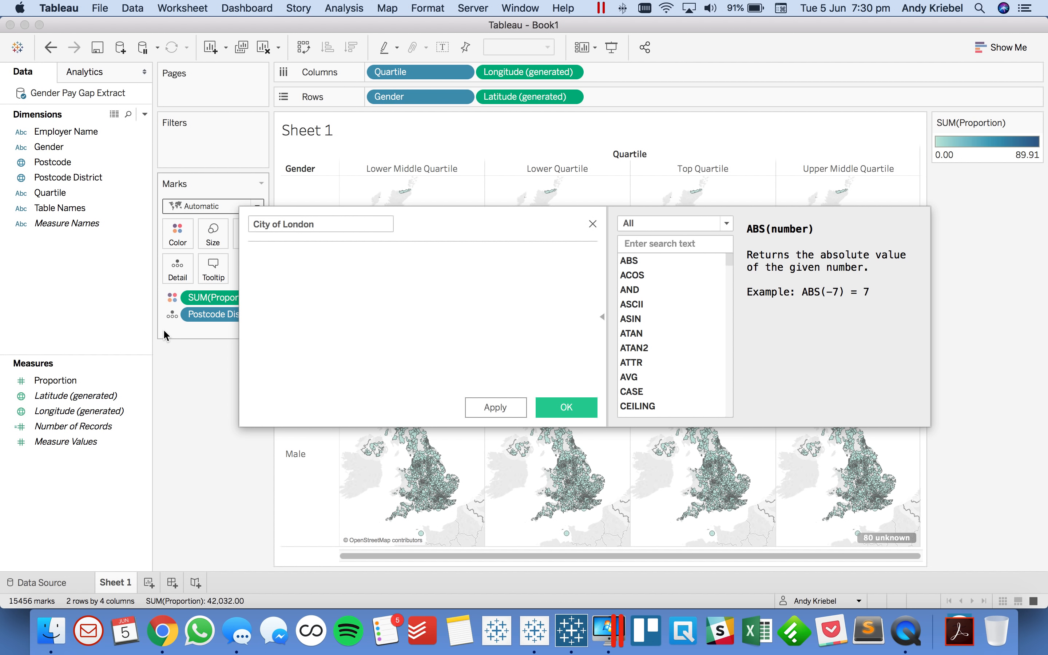
Define the City of London calculation as STARTSWITH([Postcode District],'EC') and save it.
text(star)
key(Return)
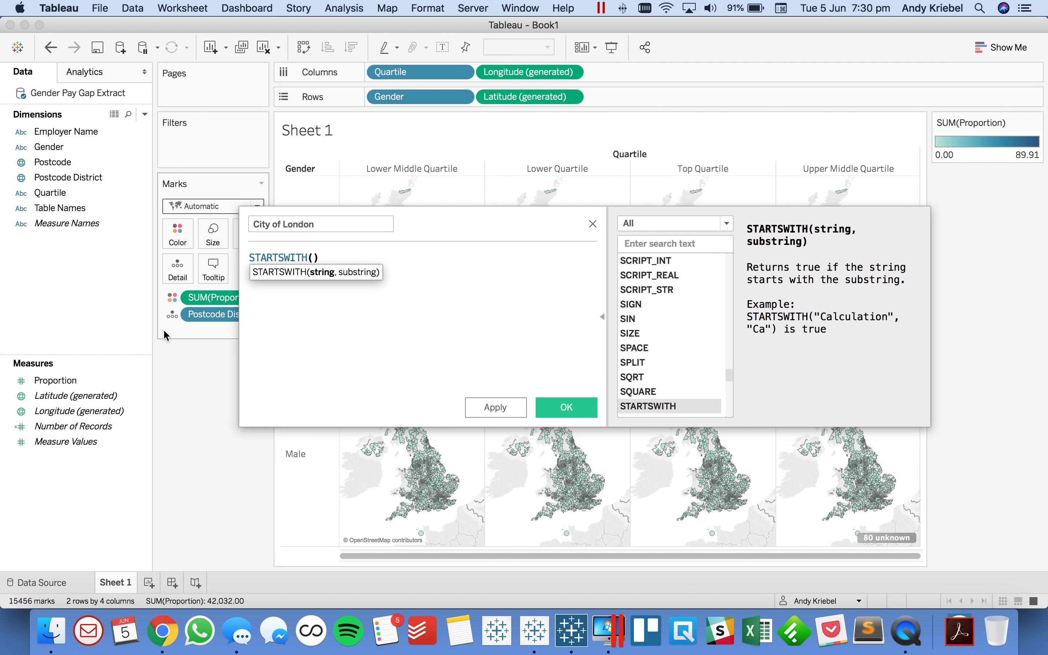
text(pos)
key(Down)
key(Return)
text(',)
key(BackSpace)
key(BackSpace)
text(,'EC')
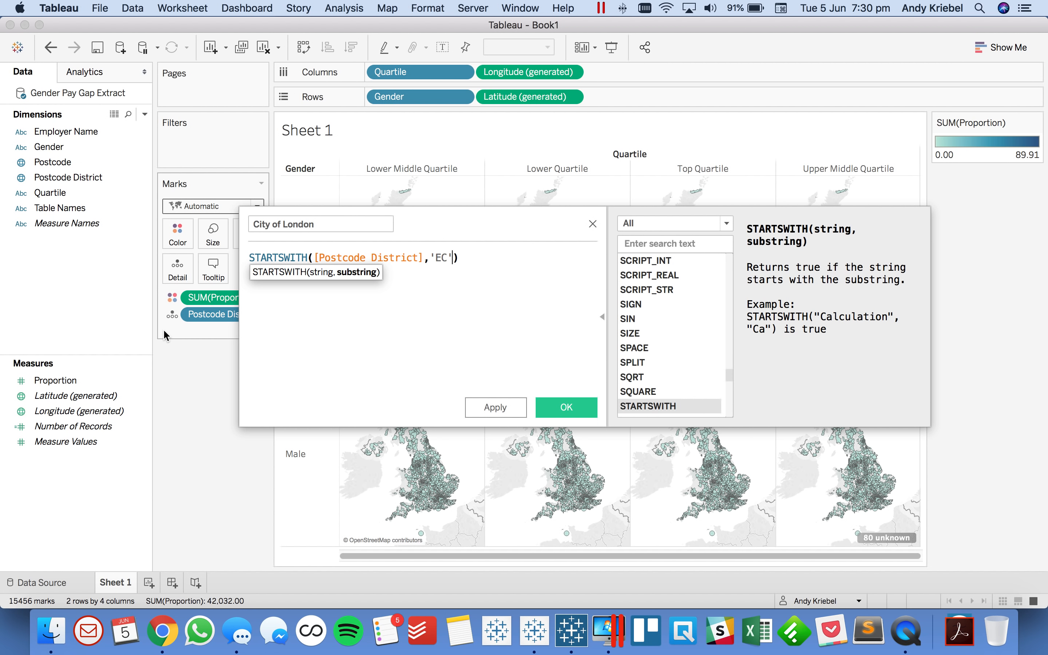
click(564, 409)
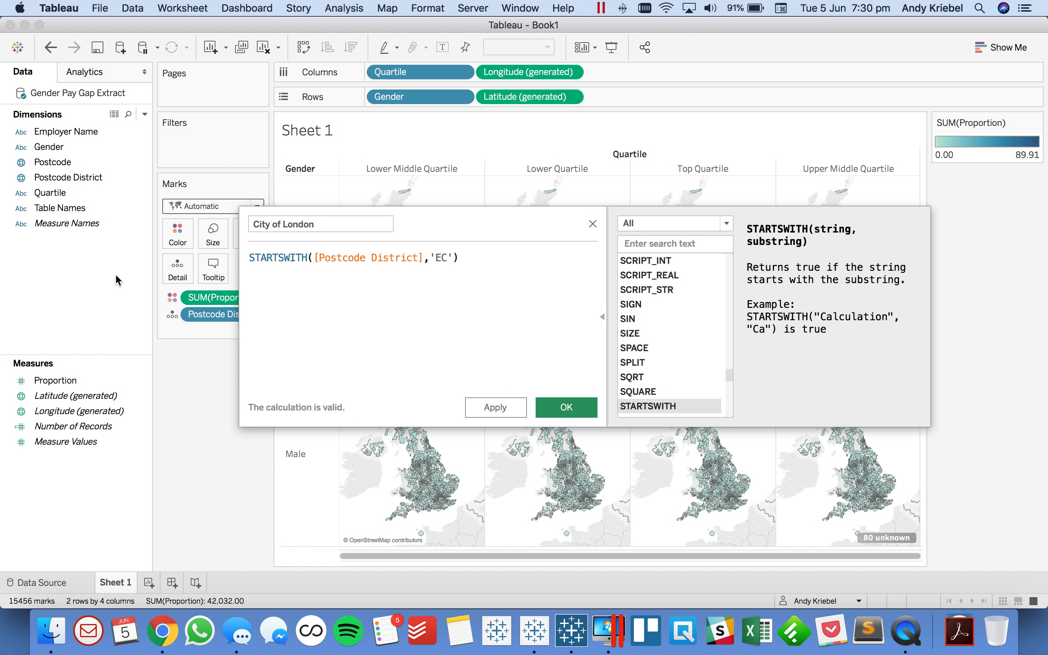
Filter the maps to records where City of London is True.
click(62, 132)
drag(61, 131, 208, 138)
click(396, 220)
click(640, 509)
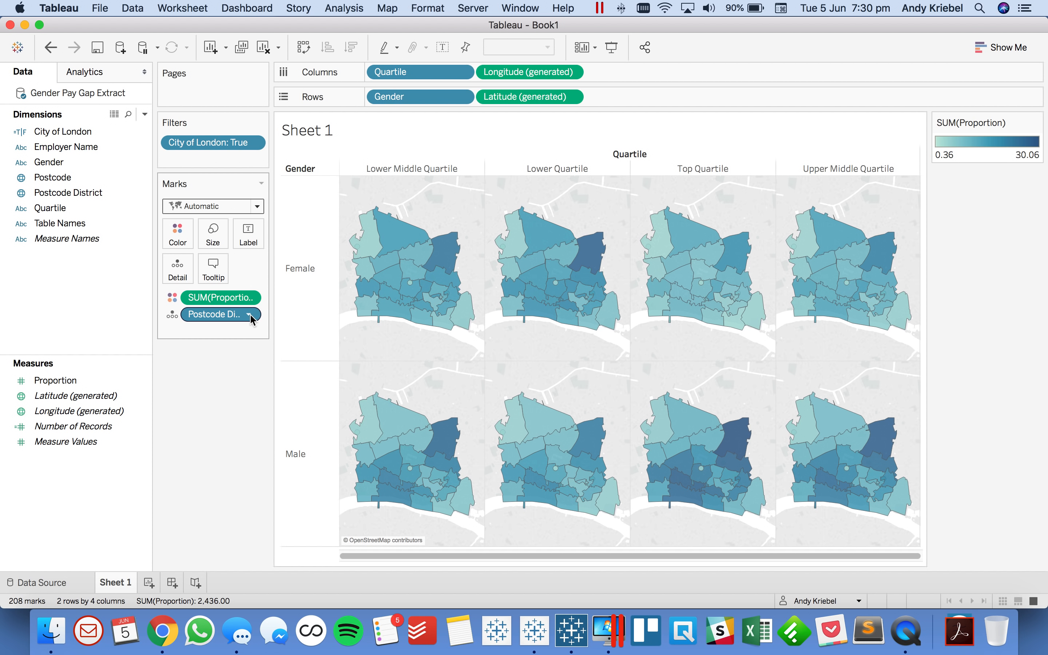
Change the aggregation of Proportion on the map colour to Median.
click(249, 297)
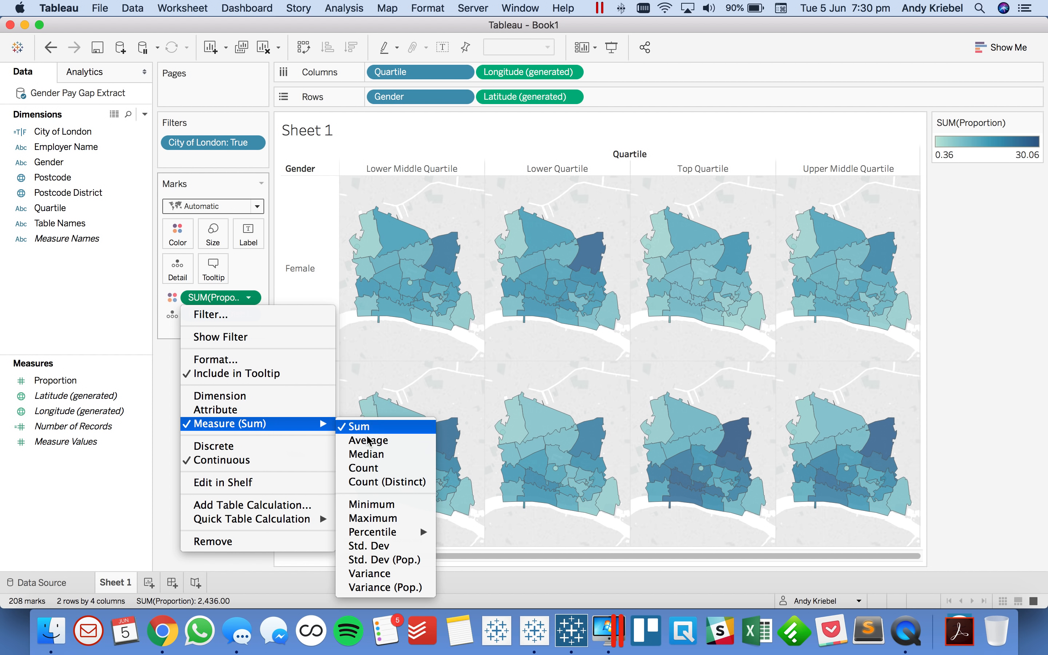
click(368, 453)
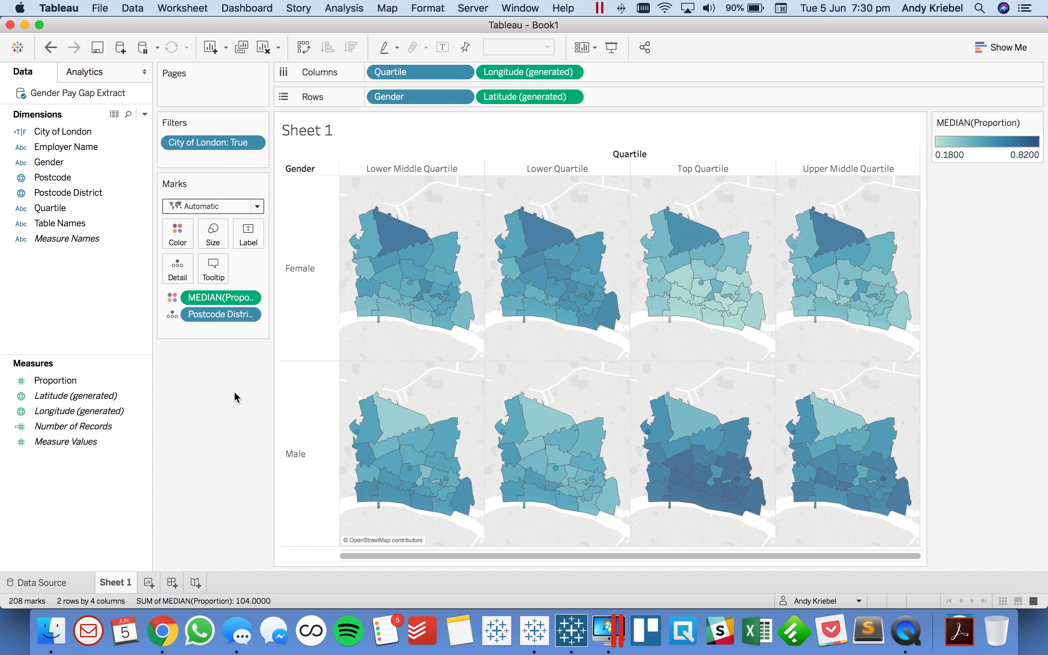